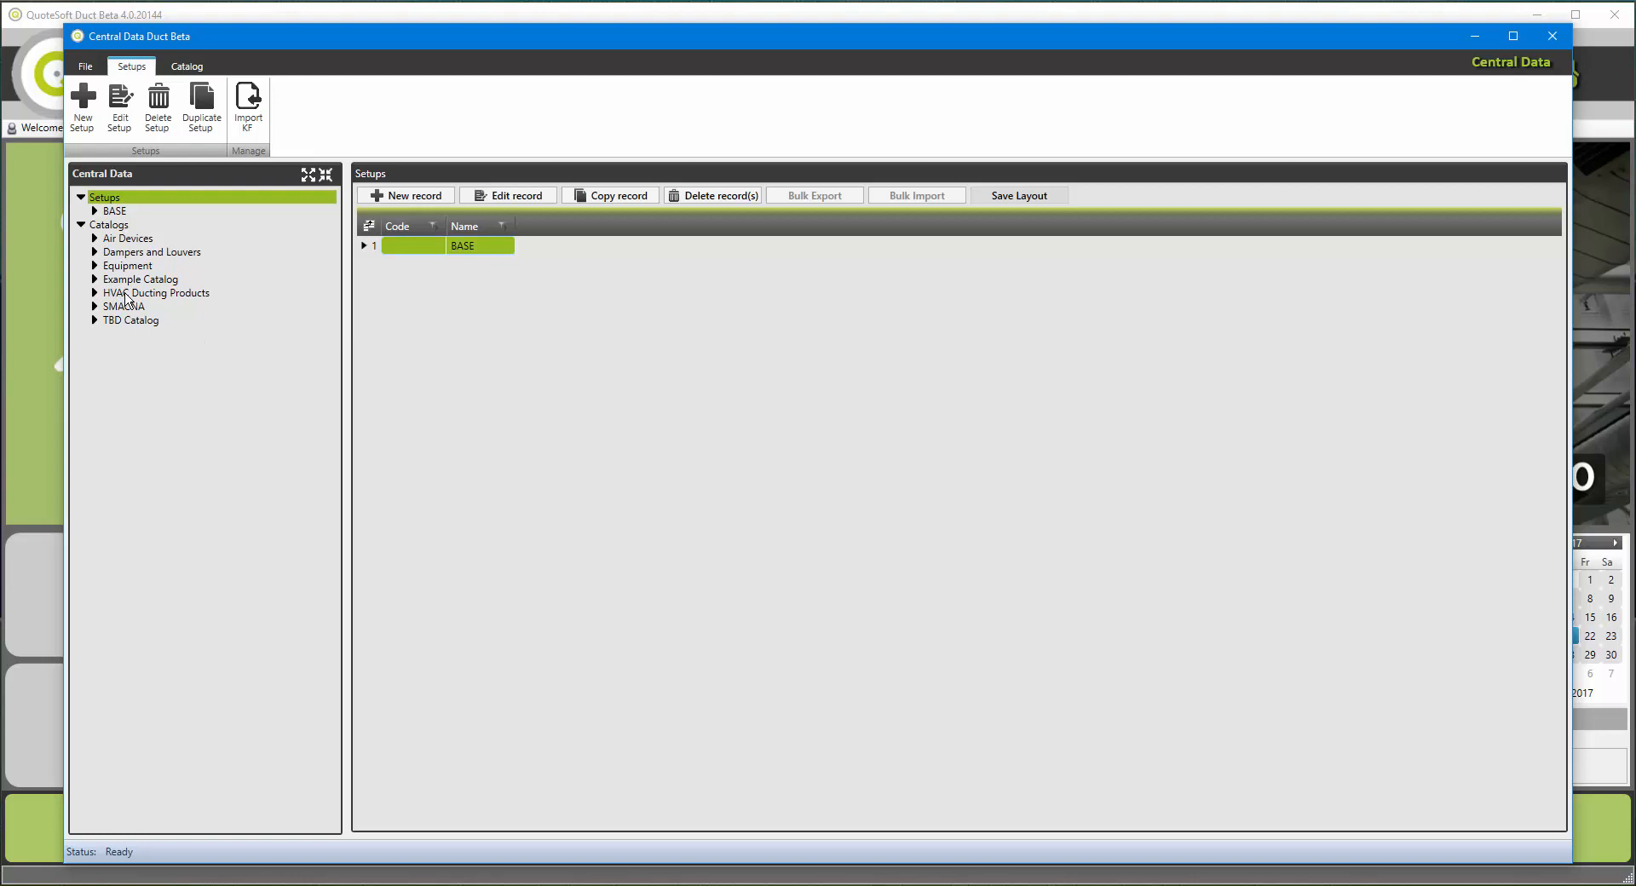
# - Open the Adjustable 90 Elbow group in the Accessory Snap Lock File category of the HVAC Ducting Products catalog
pyautogui.click(125, 294)
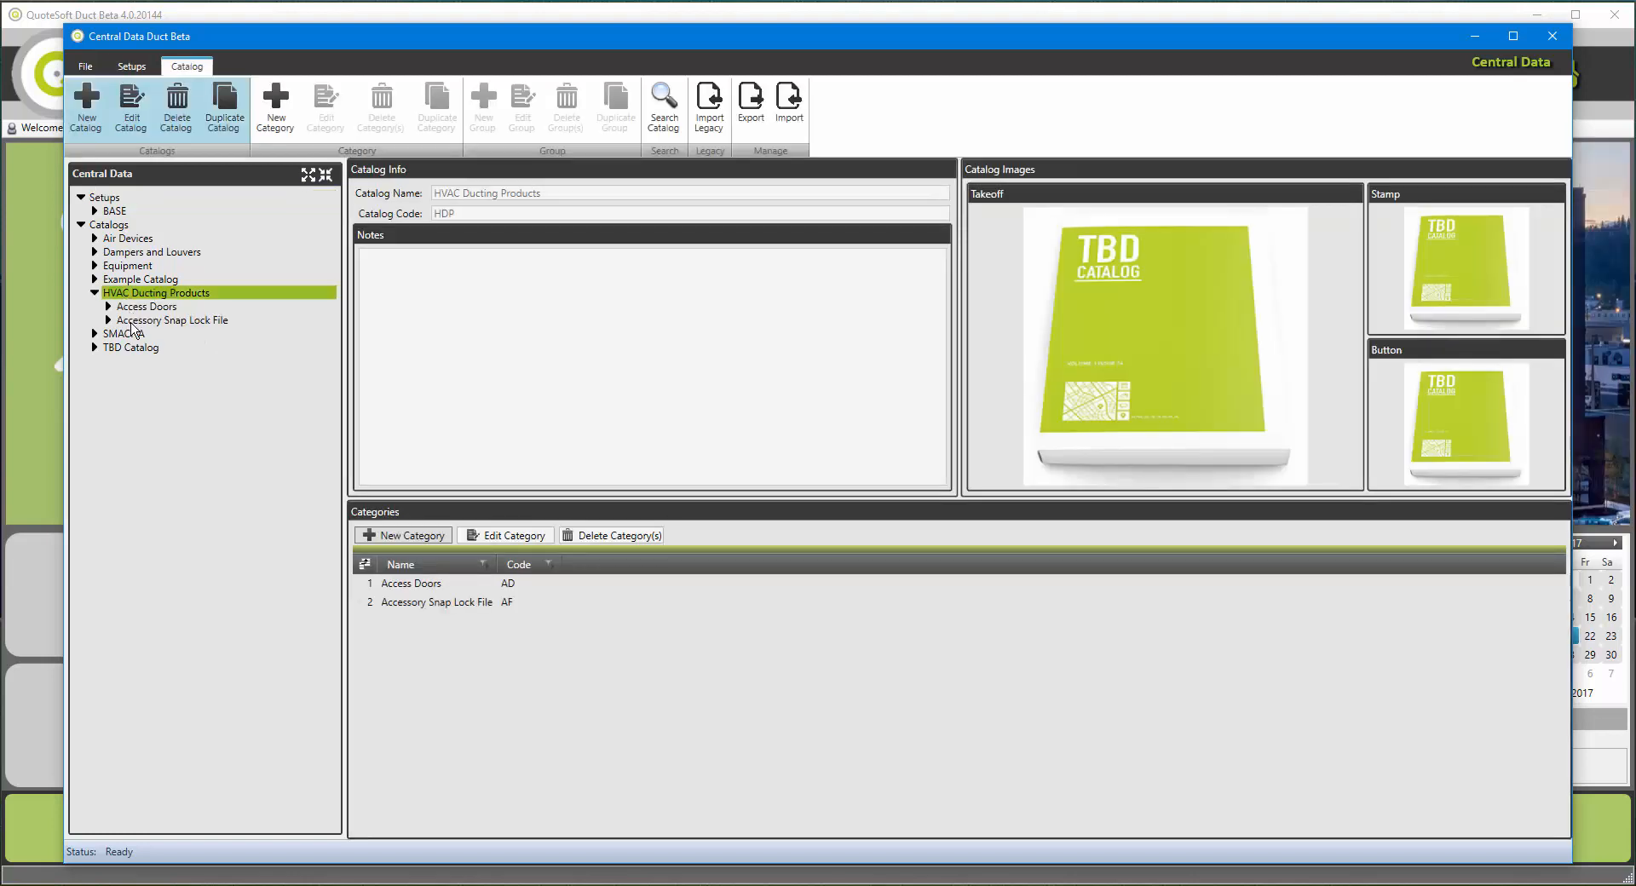
pyautogui.click(132, 322)
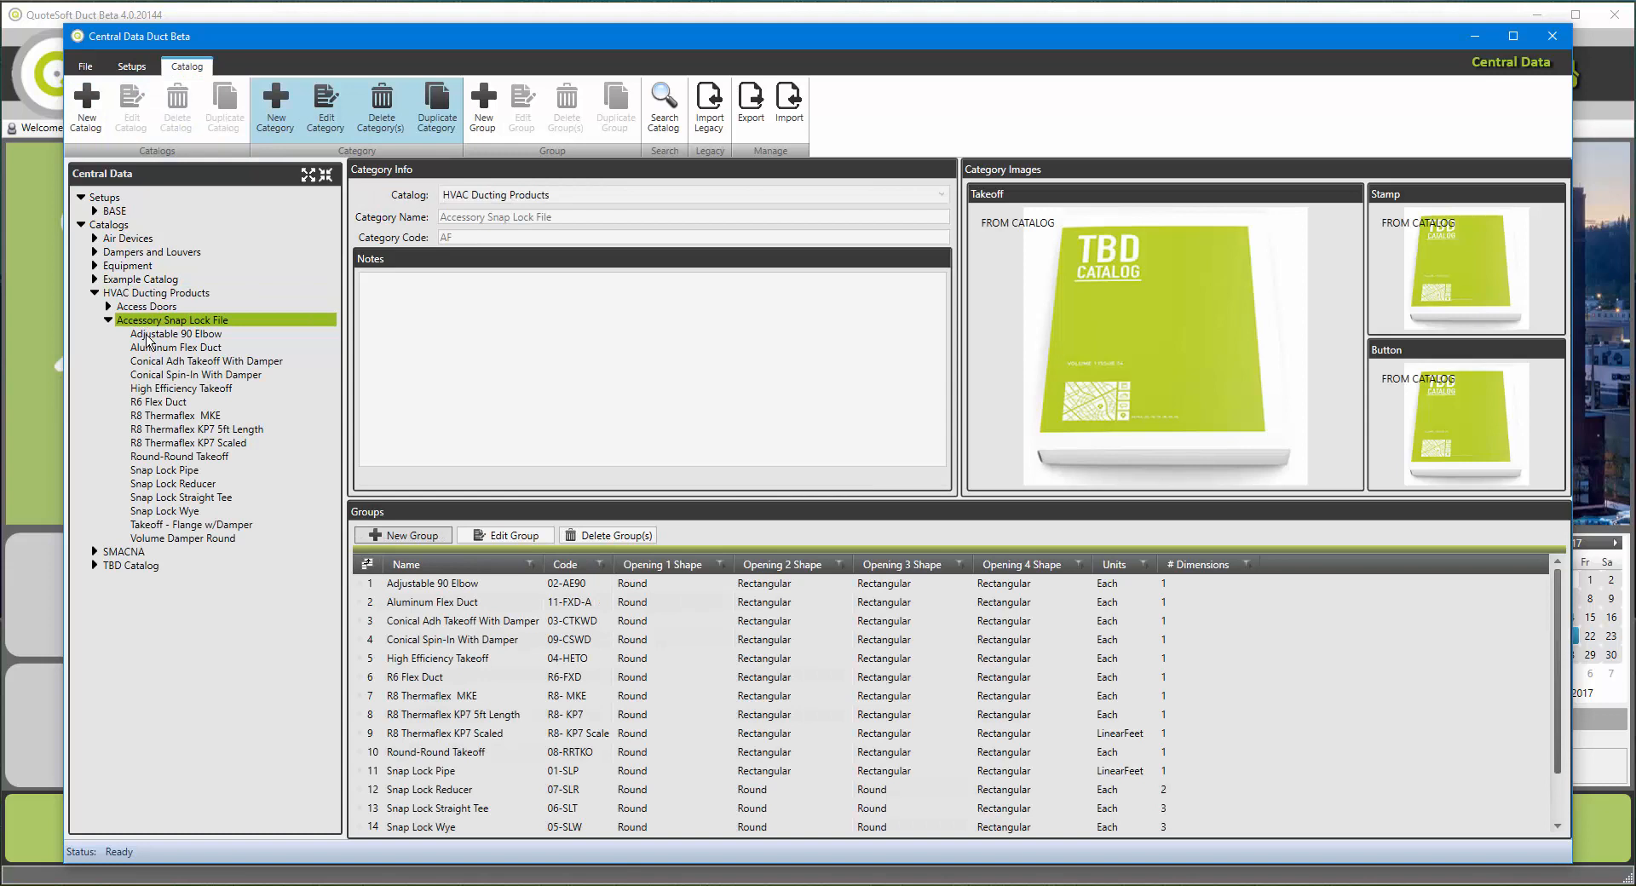
pyautogui.click(148, 336)
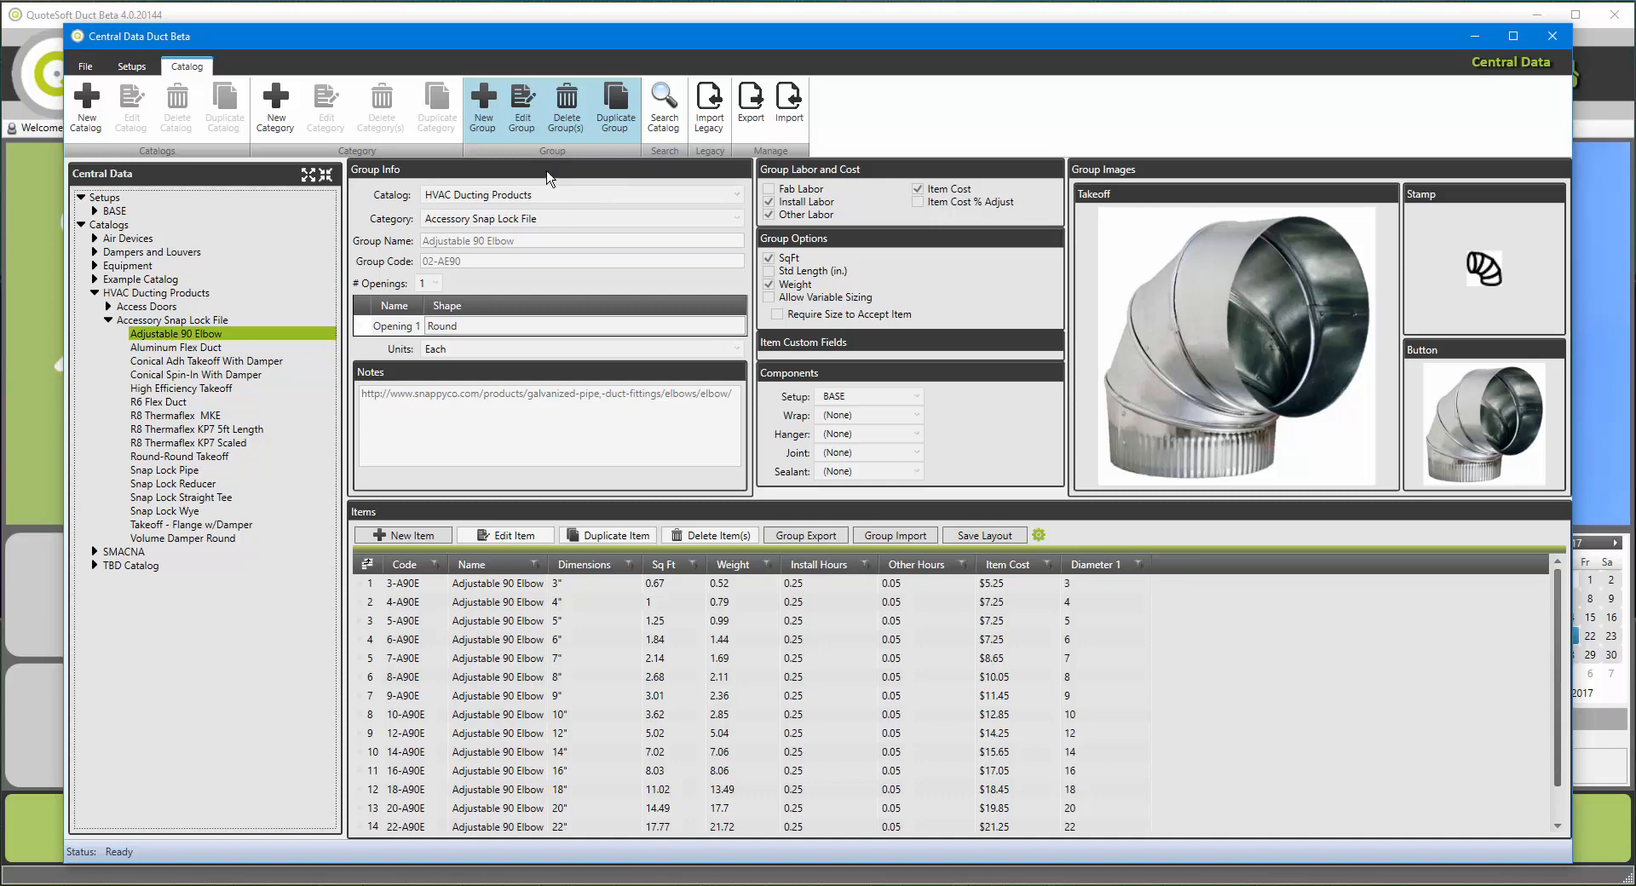
# - Start a new group in the Accessory Snap Lock File category named End Cap with the code EC
pyautogui.click(483, 103)
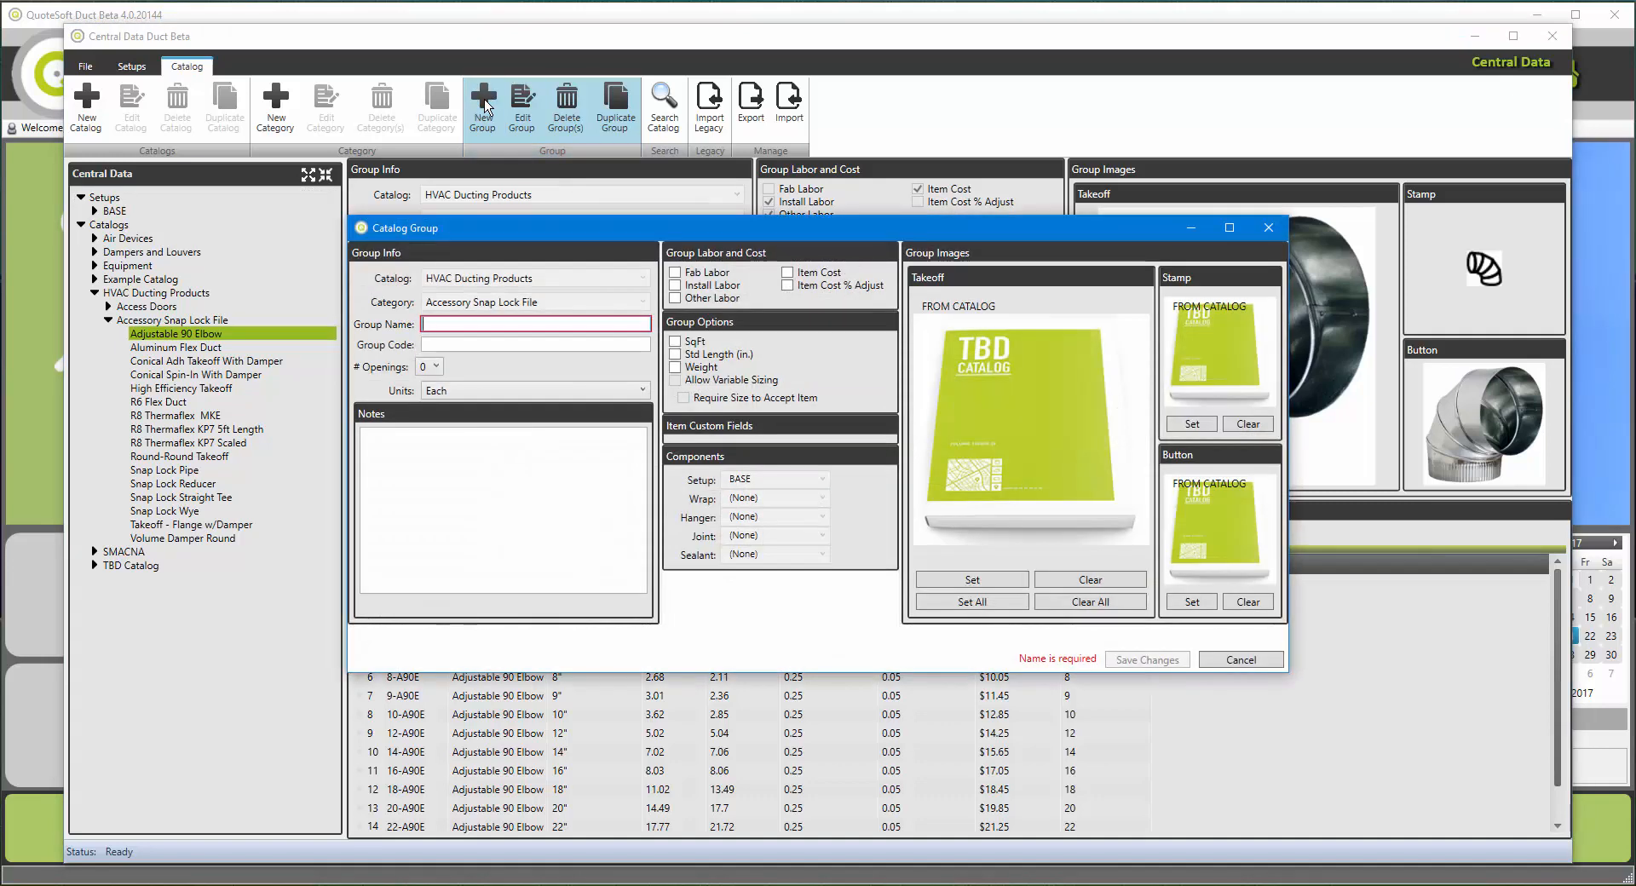
pyautogui.write('End Ca')
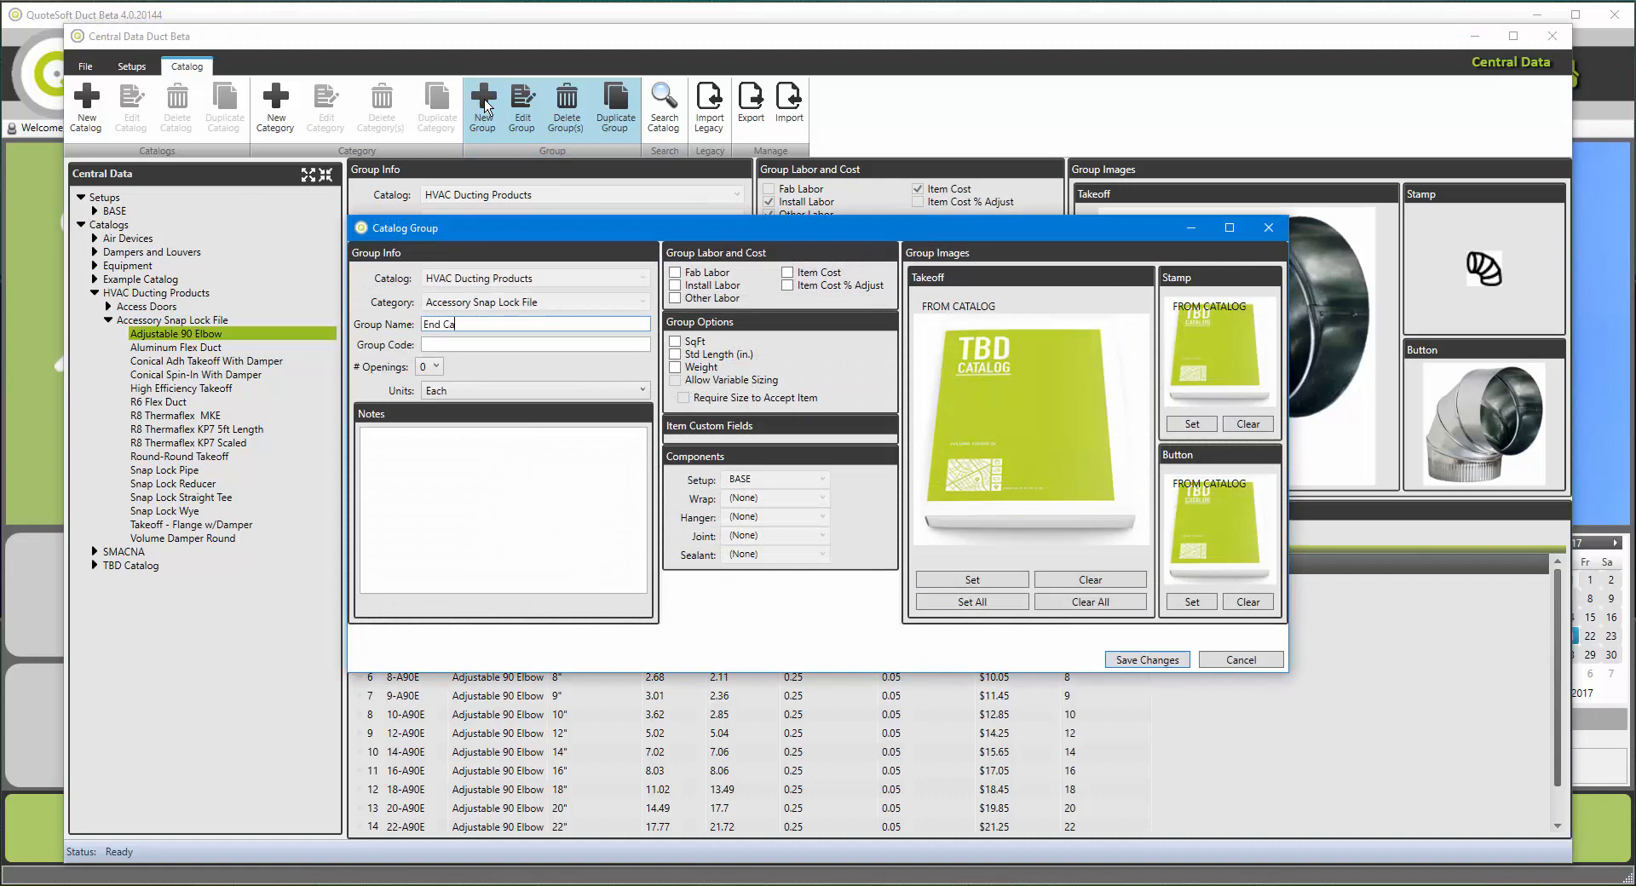
pyautogui.write('p')
pyautogui.press('Tab')
pyautogui.write('EC')
# - Give the End Cap group one round opening and enable its Install Labor and Item Cost options
pyautogui.click(435, 367)
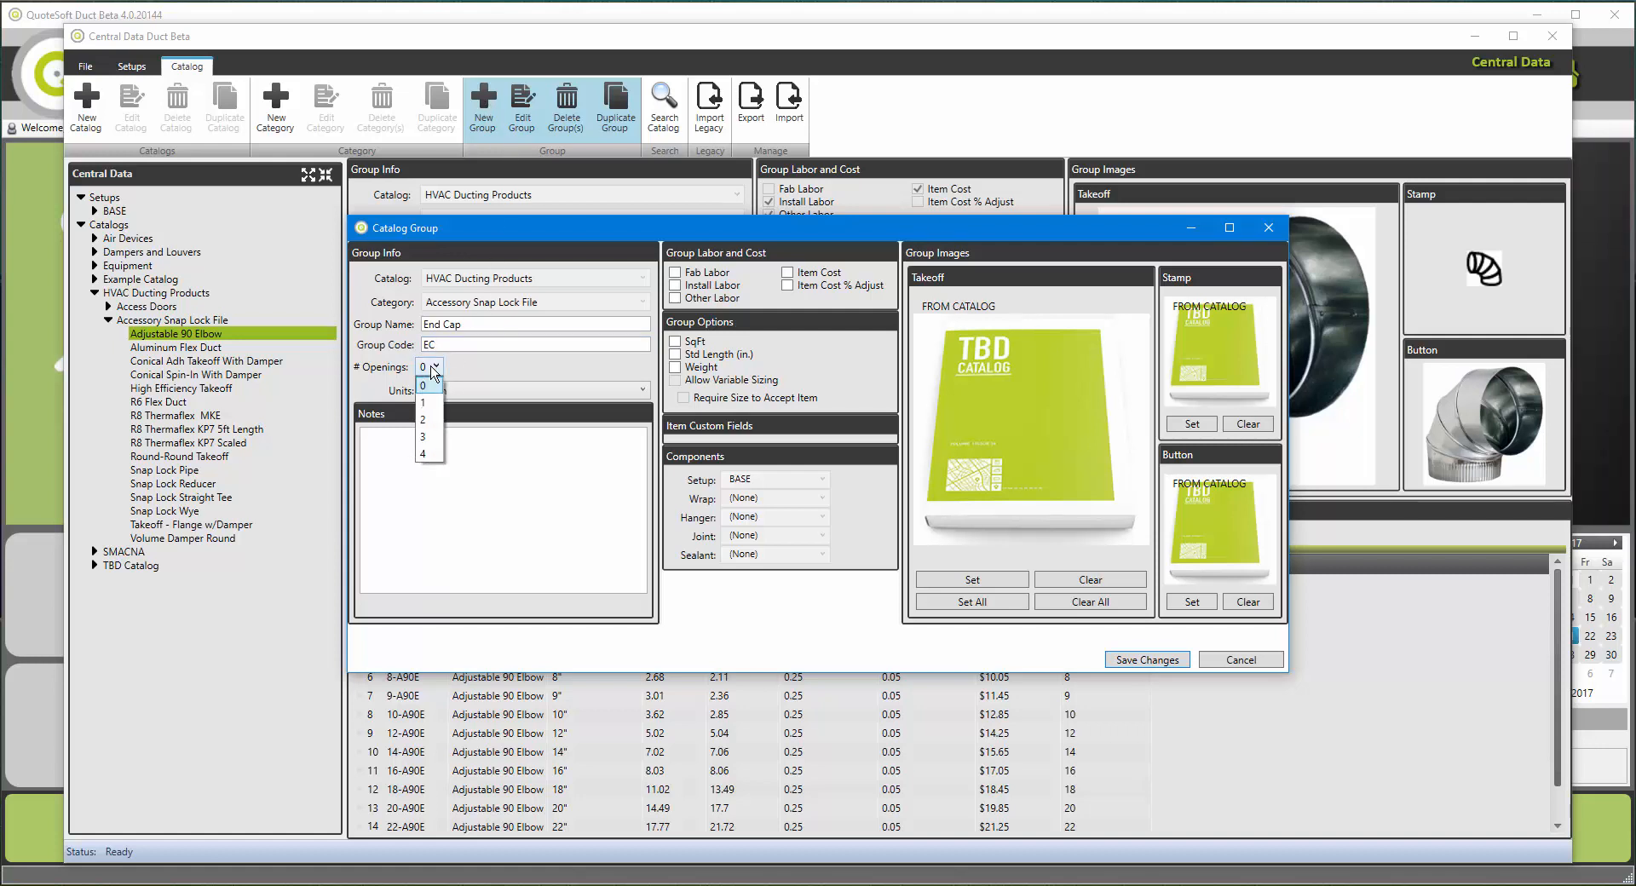
pyautogui.click(421, 404)
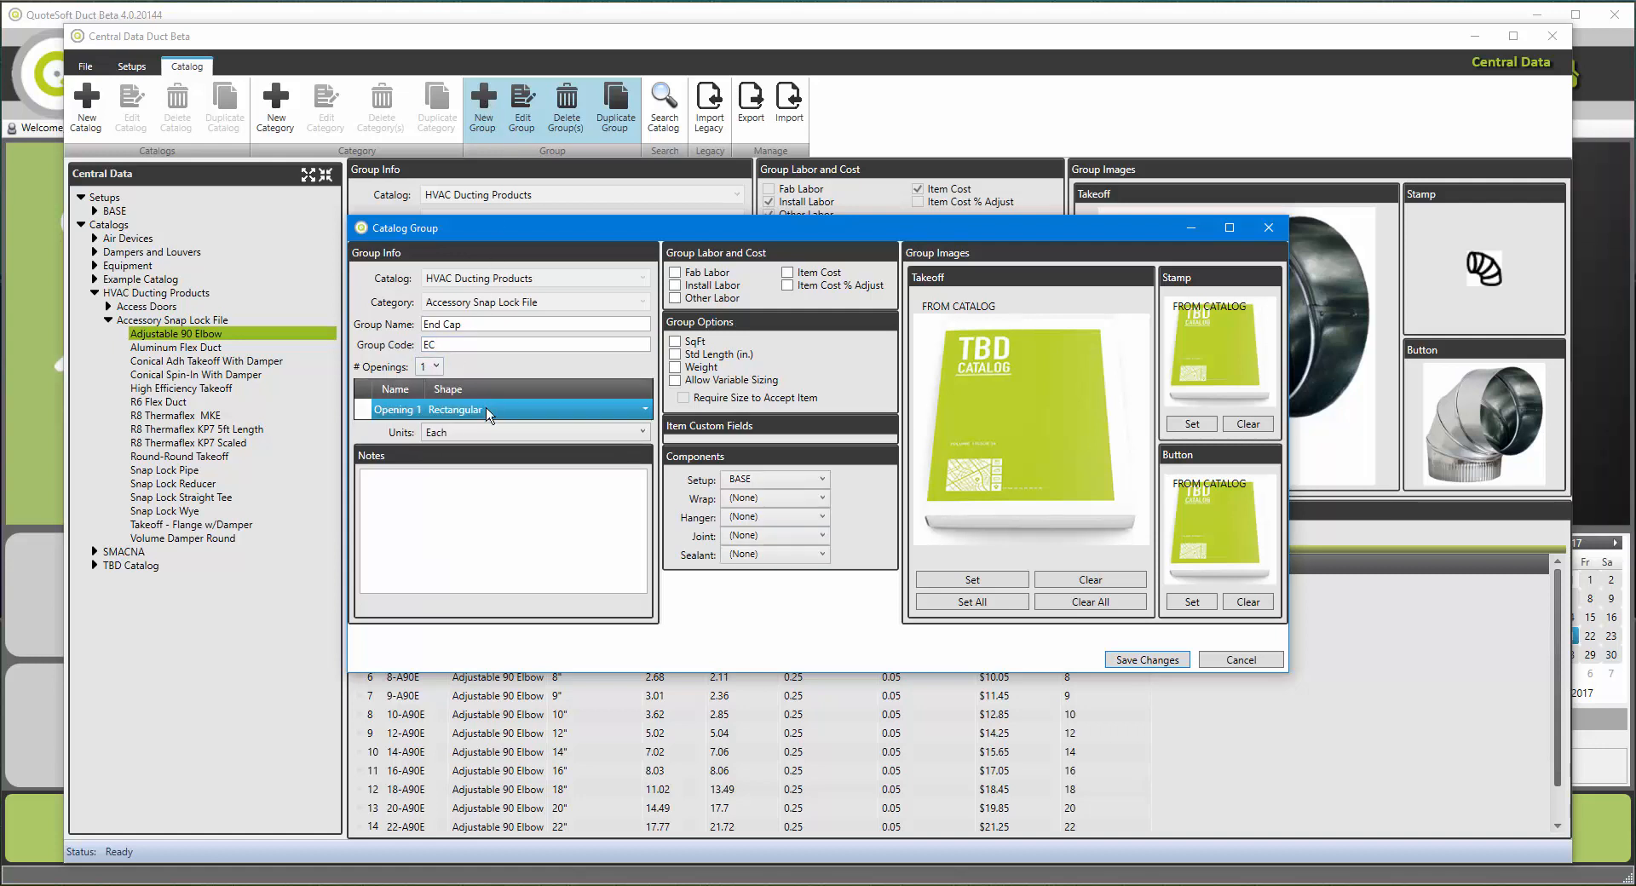
pyautogui.click(477, 410)
pyautogui.click(469, 445)
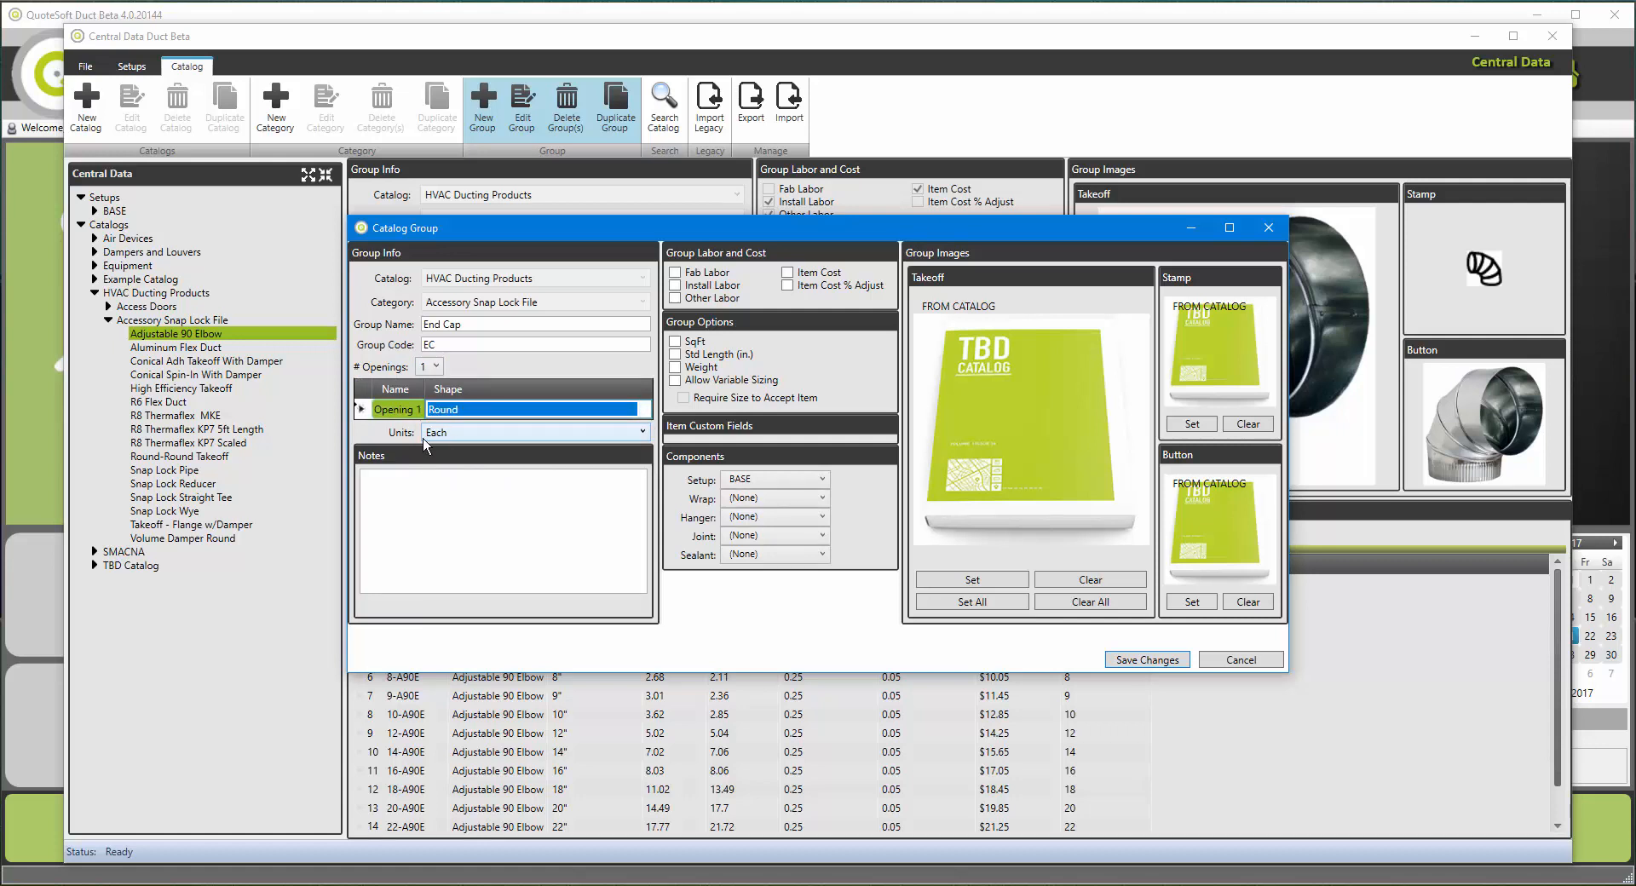
pyautogui.click(675, 286)
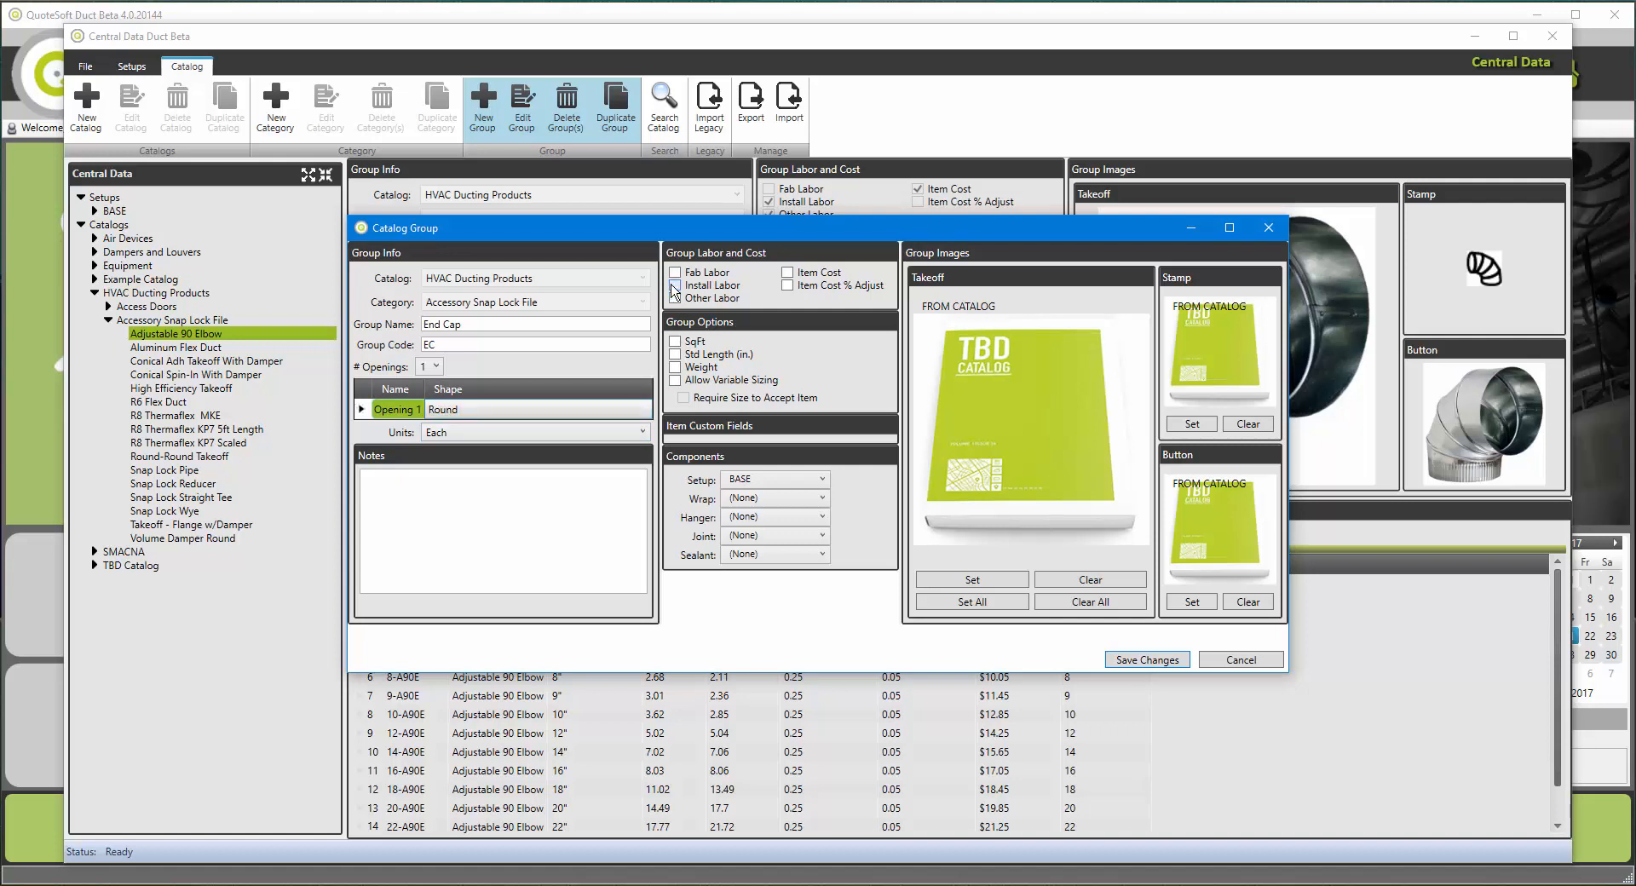
pyautogui.click(787, 273)
# - Set all of the group's images to SnapEndCap.jpg and save the group
pyautogui.click(982, 606)
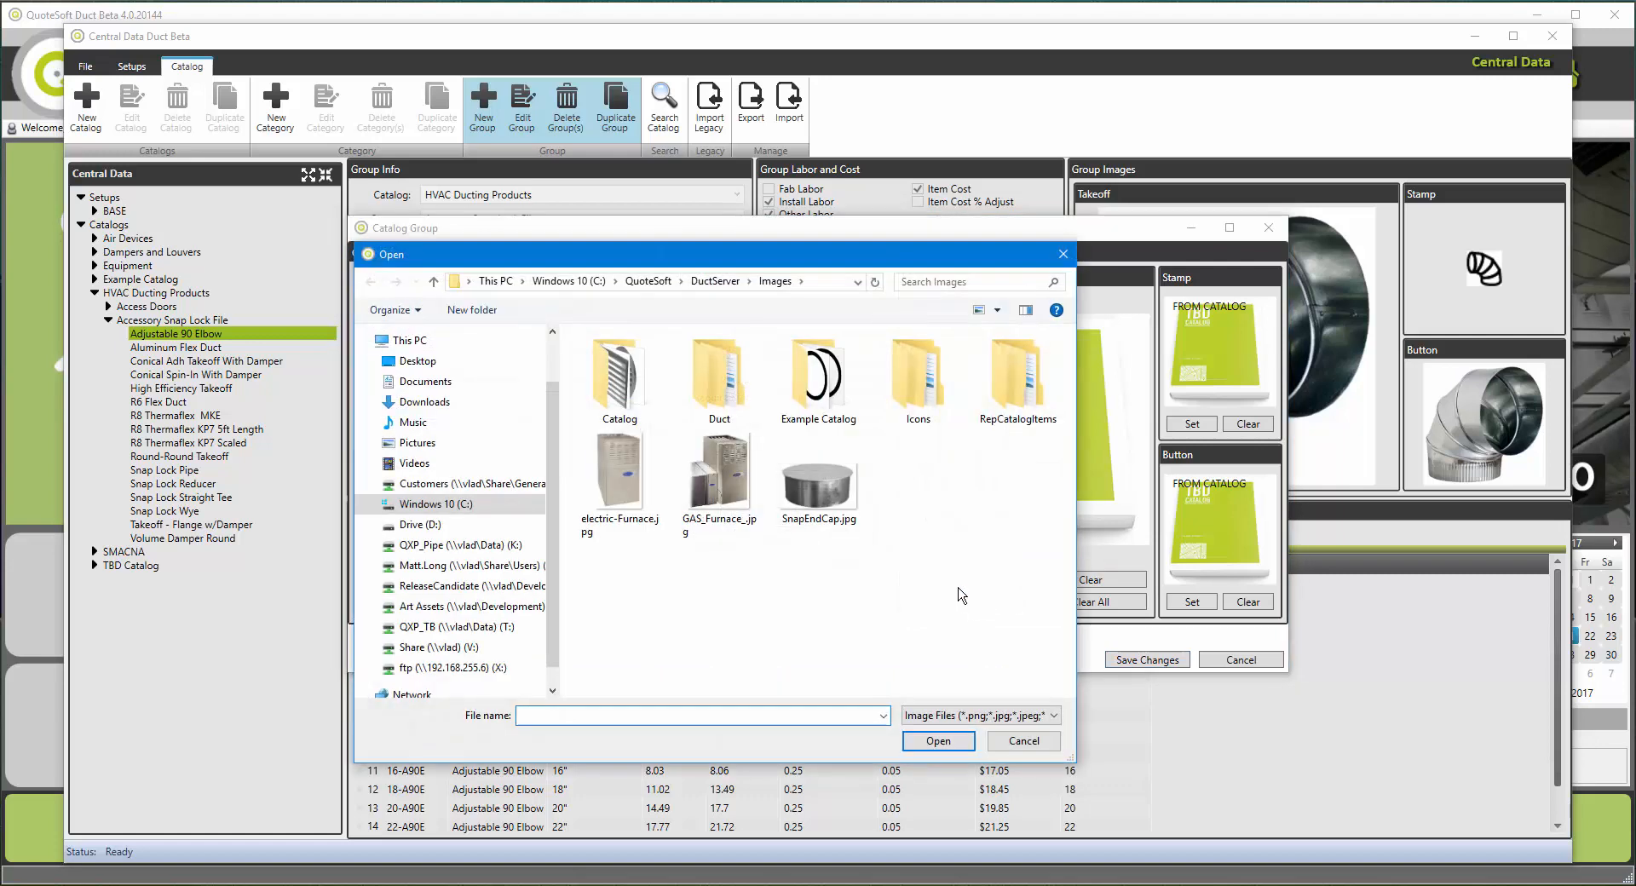
pyautogui.click(817, 487)
pyautogui.click(937, 741)
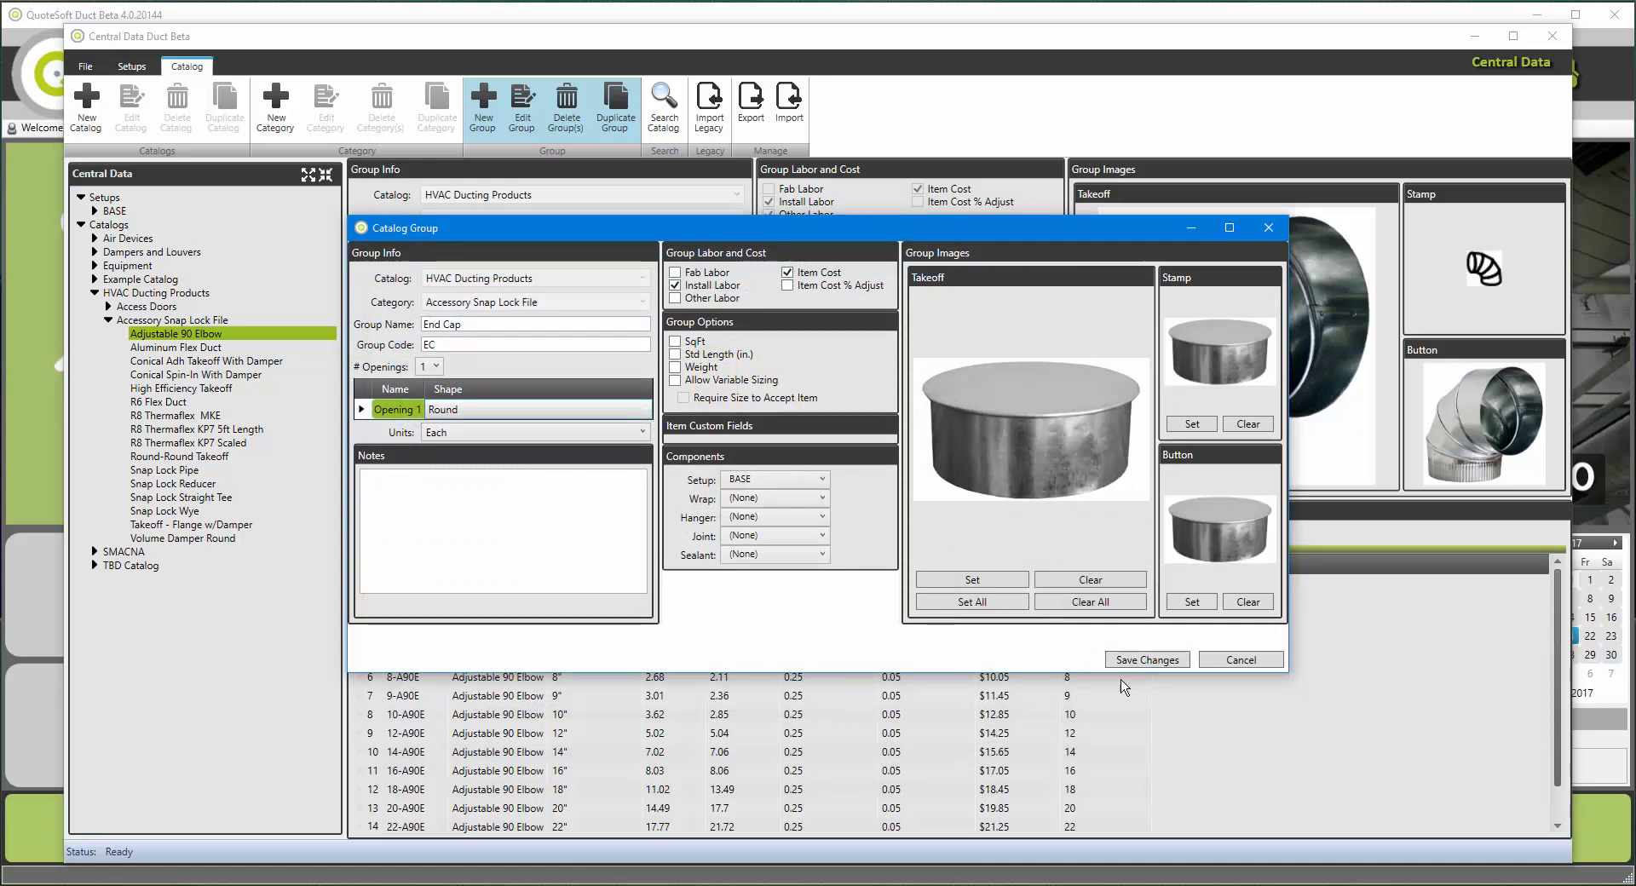
pyautogui.click(1141, 661)
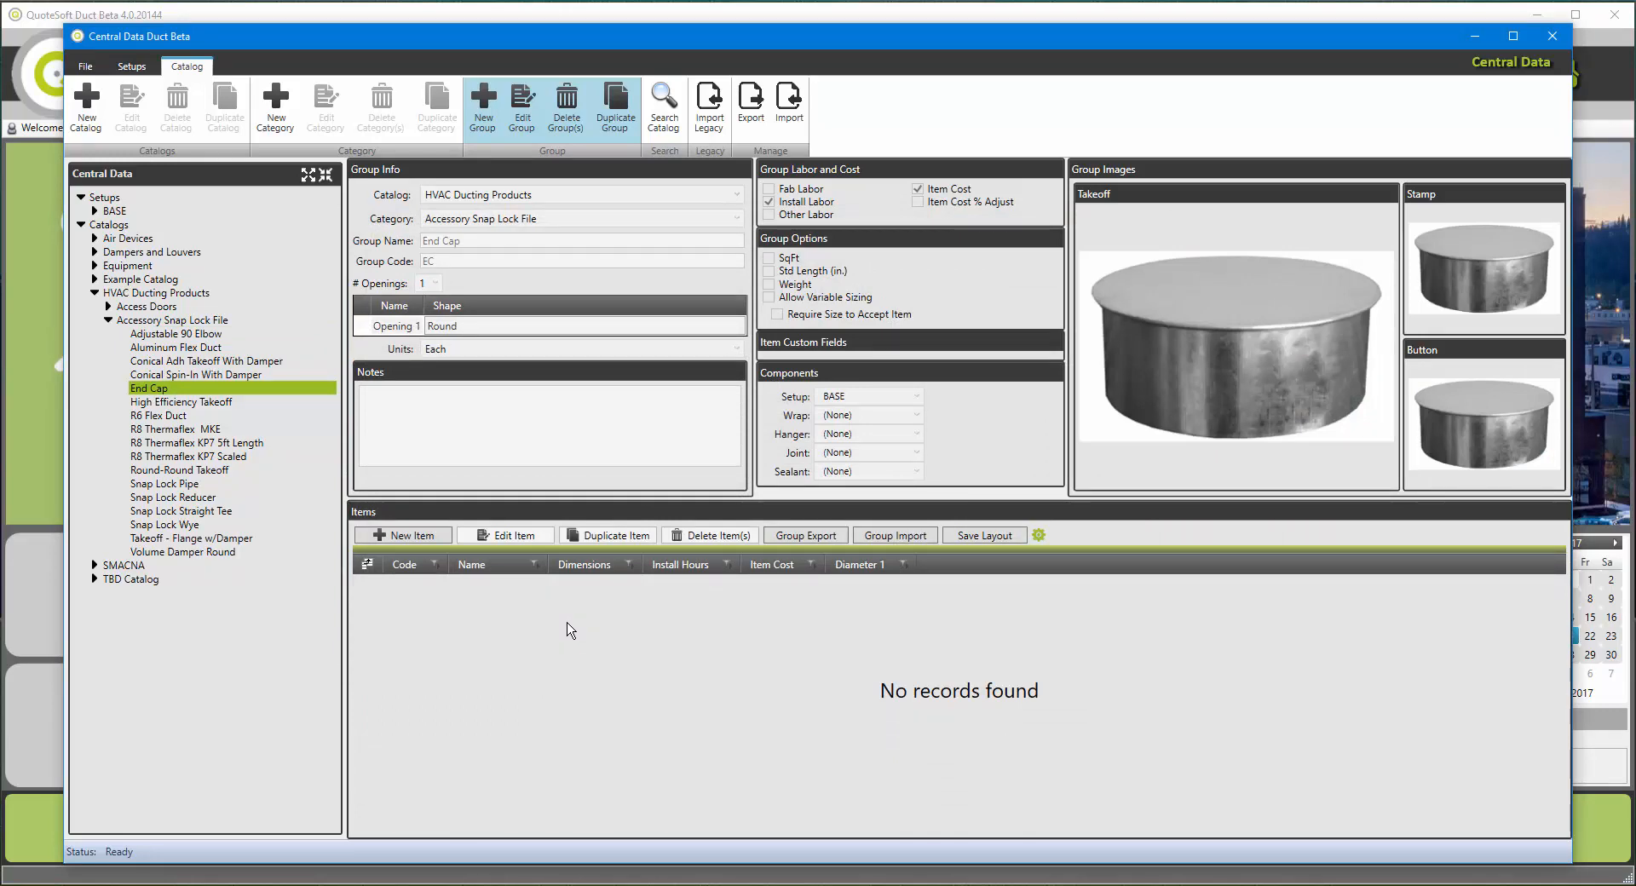
# - Start a new item in the End Cap group named End Cap with the code EC-4
pyautogui.click(430, 538)
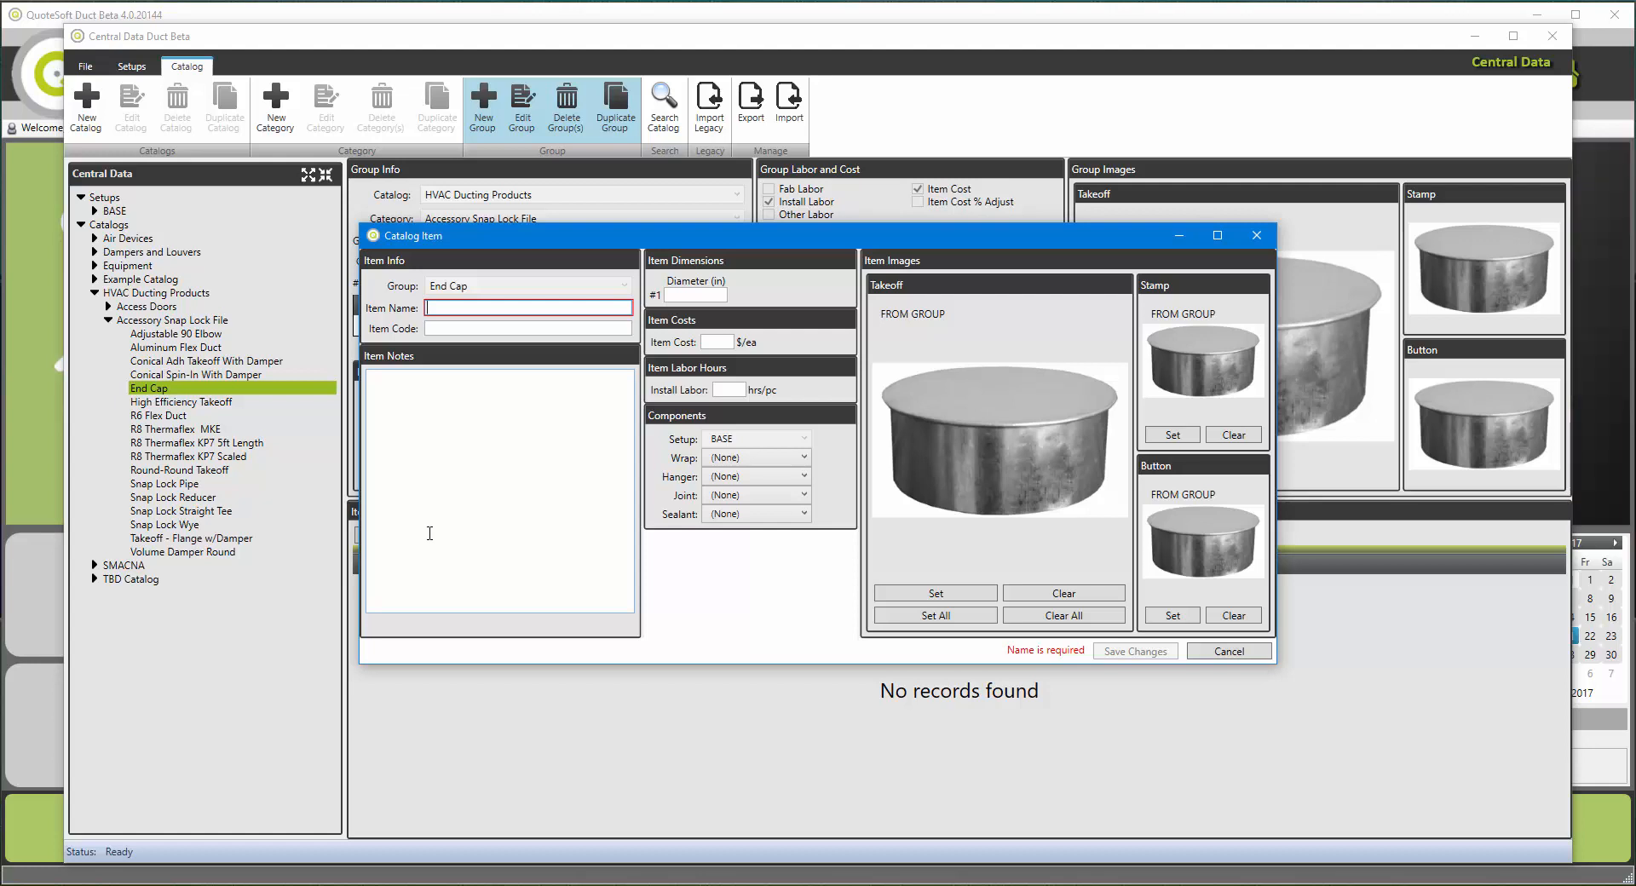
pyautogui.write('End Cap')
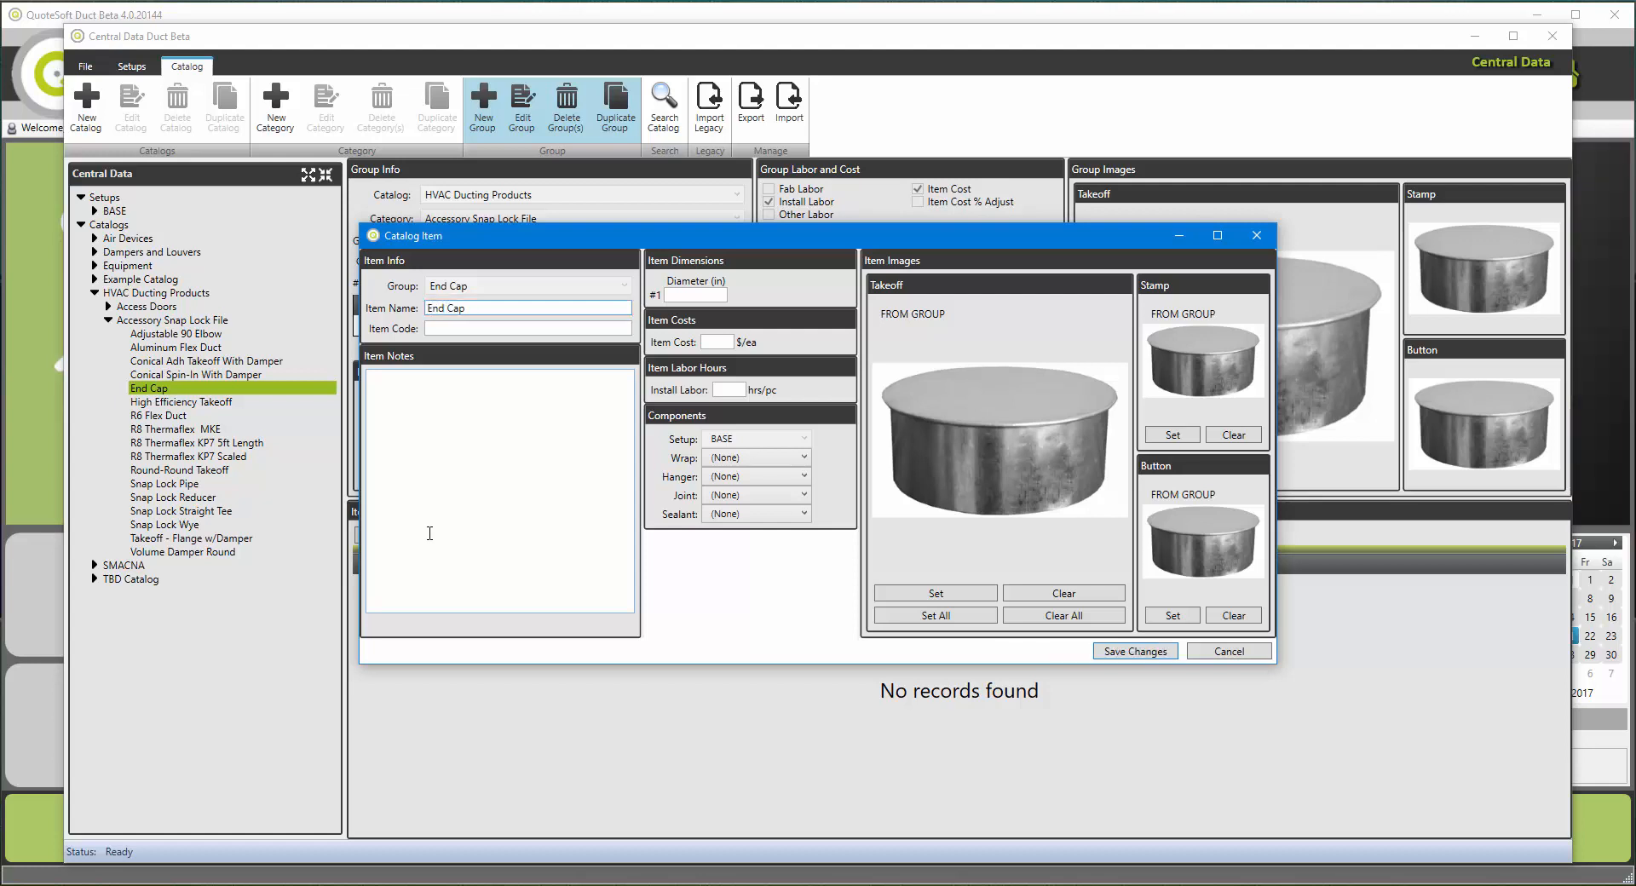
pyautogui.press('Tab')
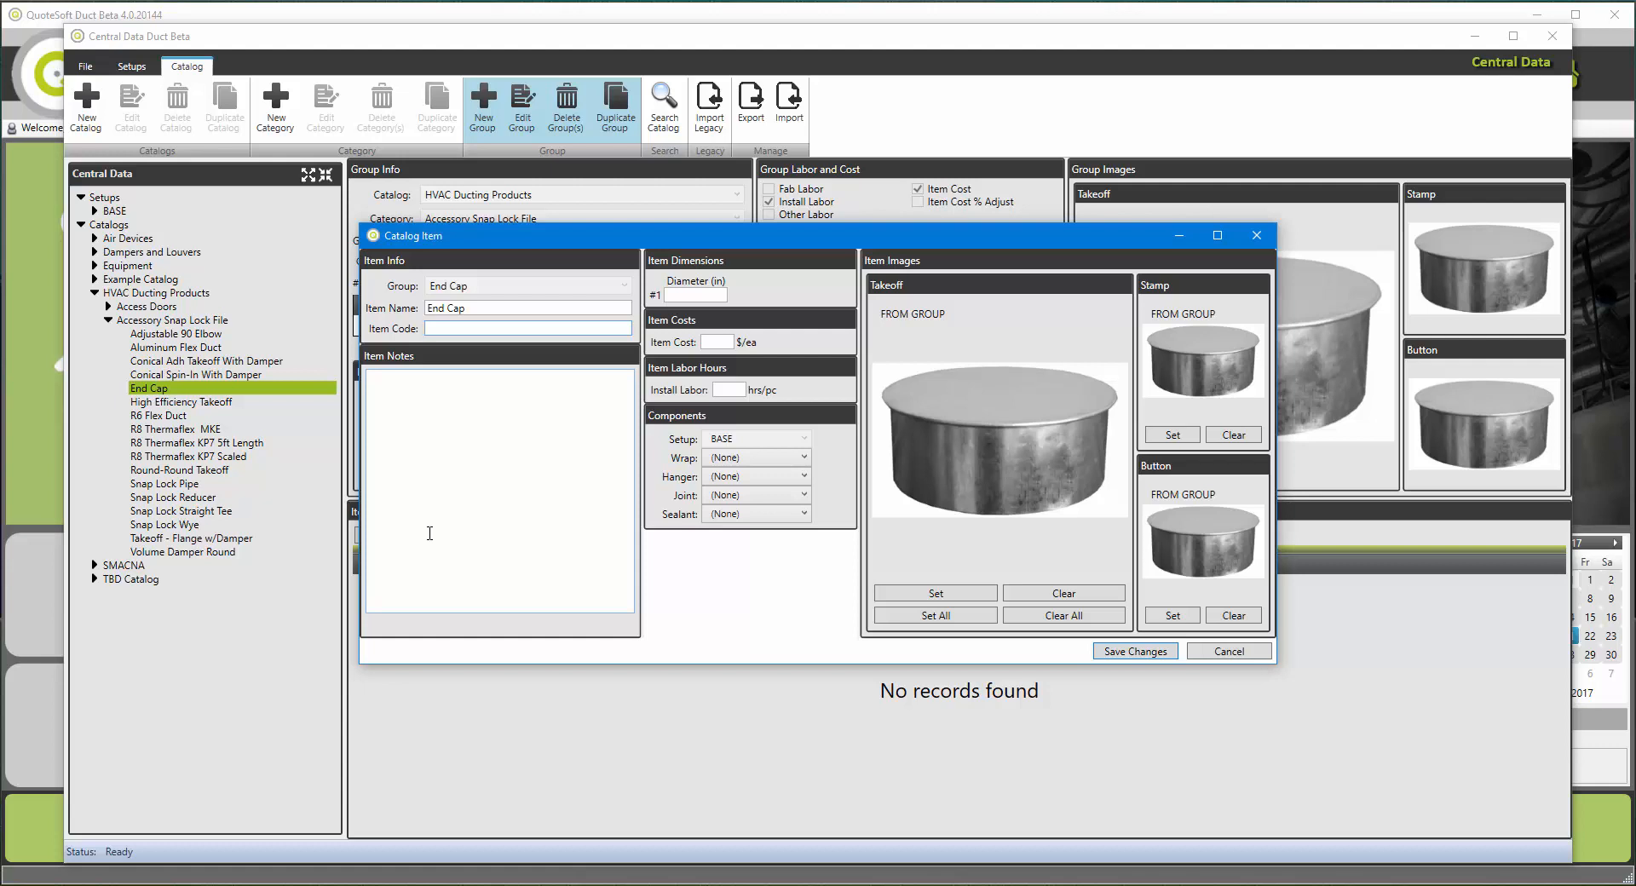
pyautogui.write('EC-4')
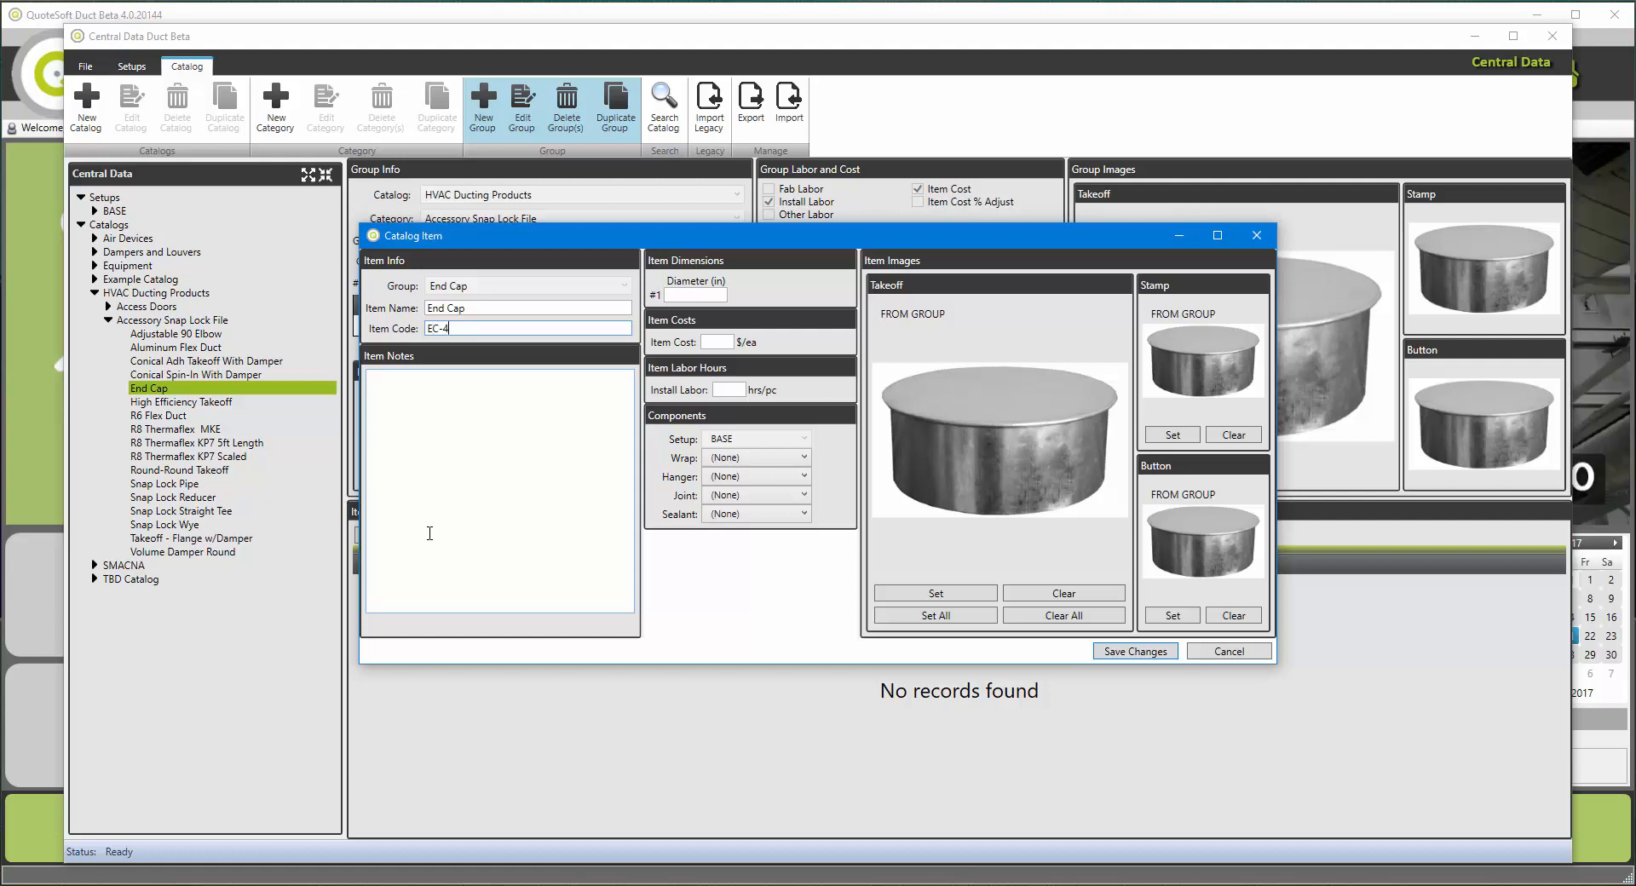
# - Set the item's diameter to 4 in, its cost to $2.25 each and its install labor to .25 hours per piece
pyautogui.click(430, 534)
pyautogui.press('Tab')
pyautogui.write('4')
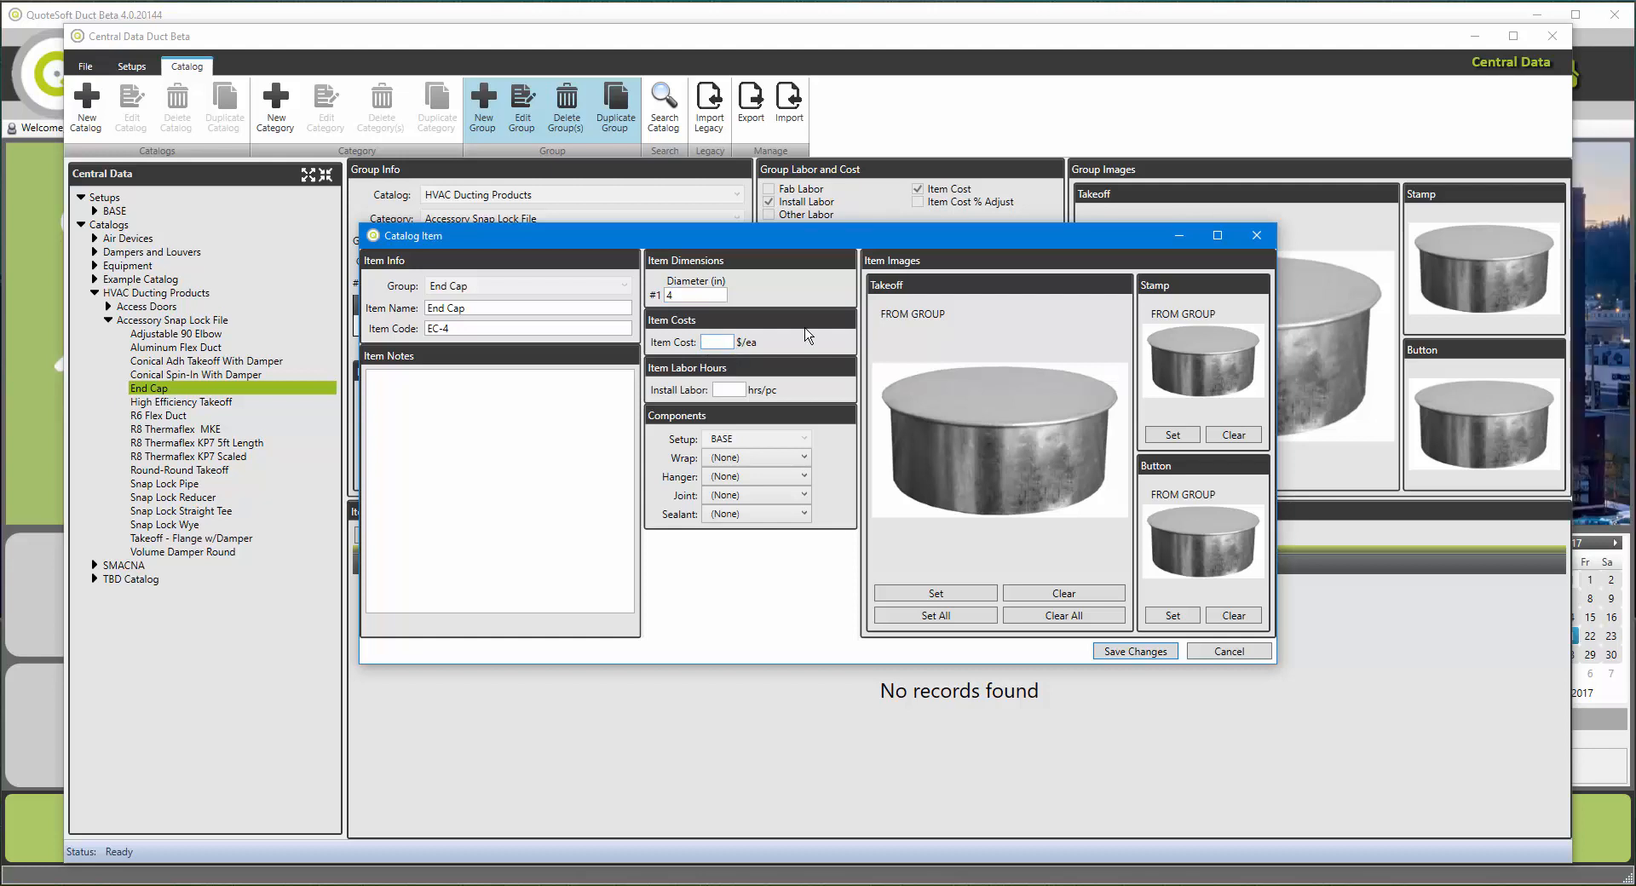
pyautogui.write('2.25')
pyautogui.press('Tab')
pyautogui.write('.25')
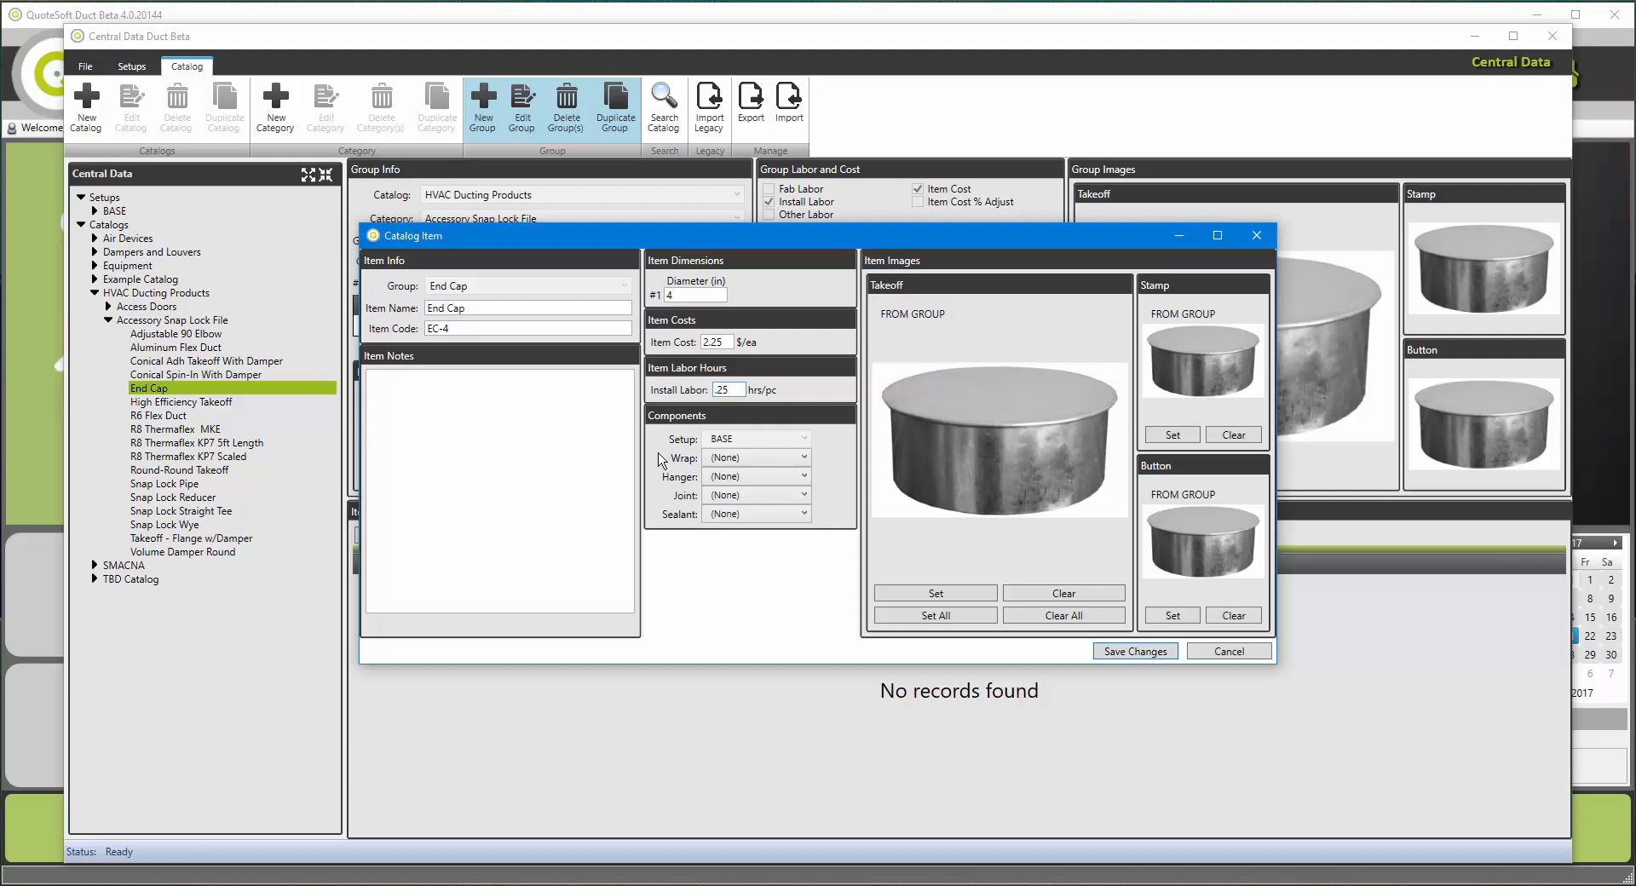
pyautogui.click(718, 457)
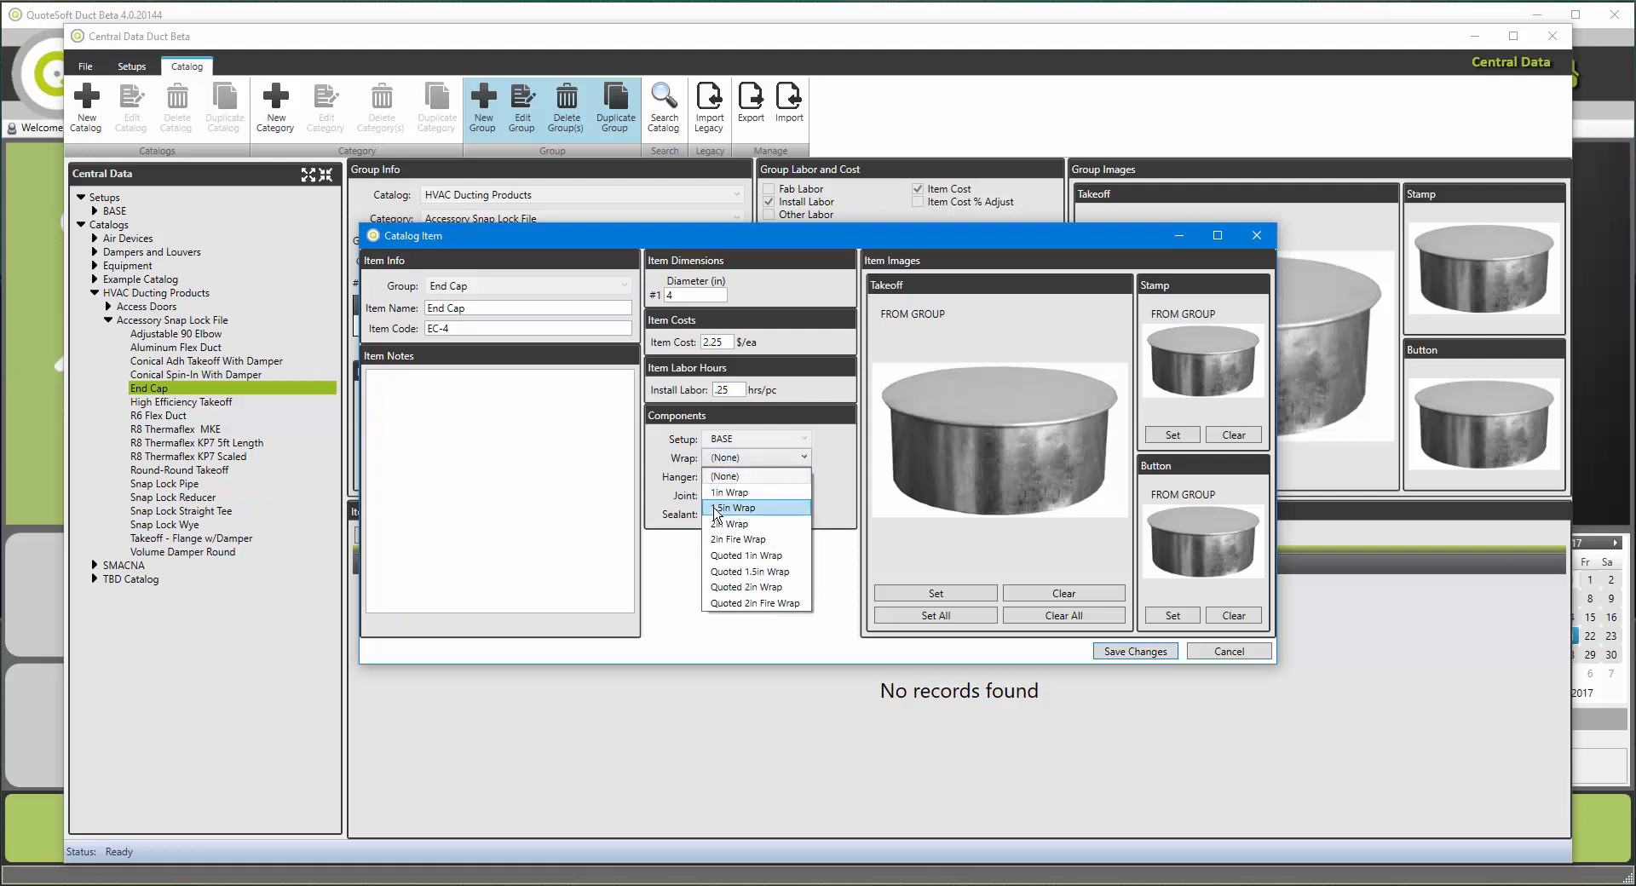
pyautogui.click(717, 509)
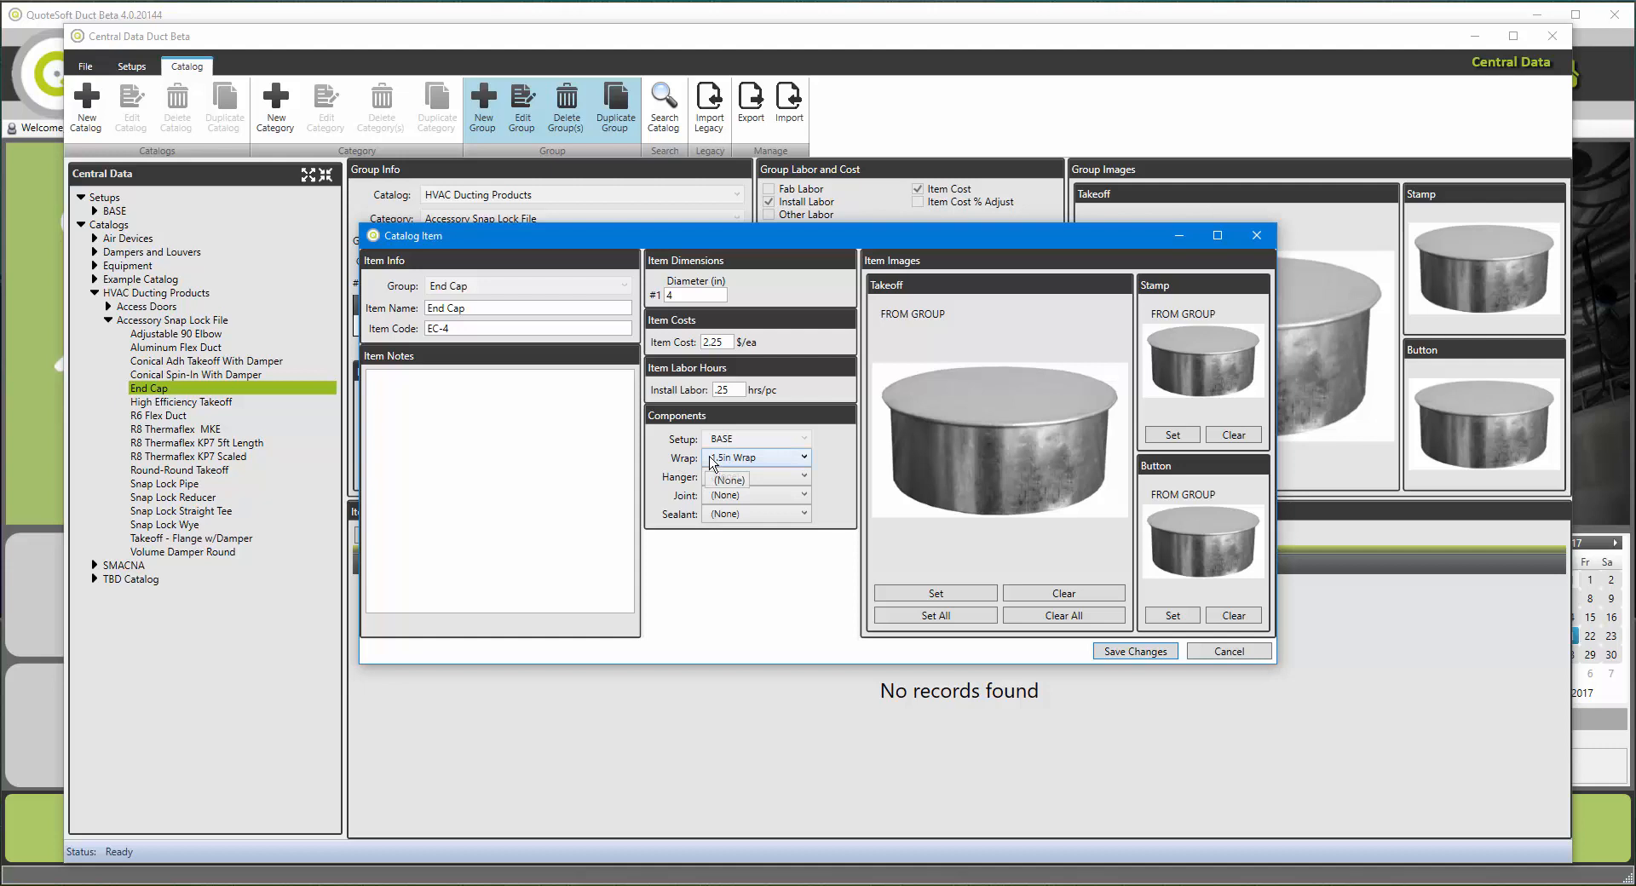
pyautogui.click(759, 458)
pyautogui.click(726, 475)
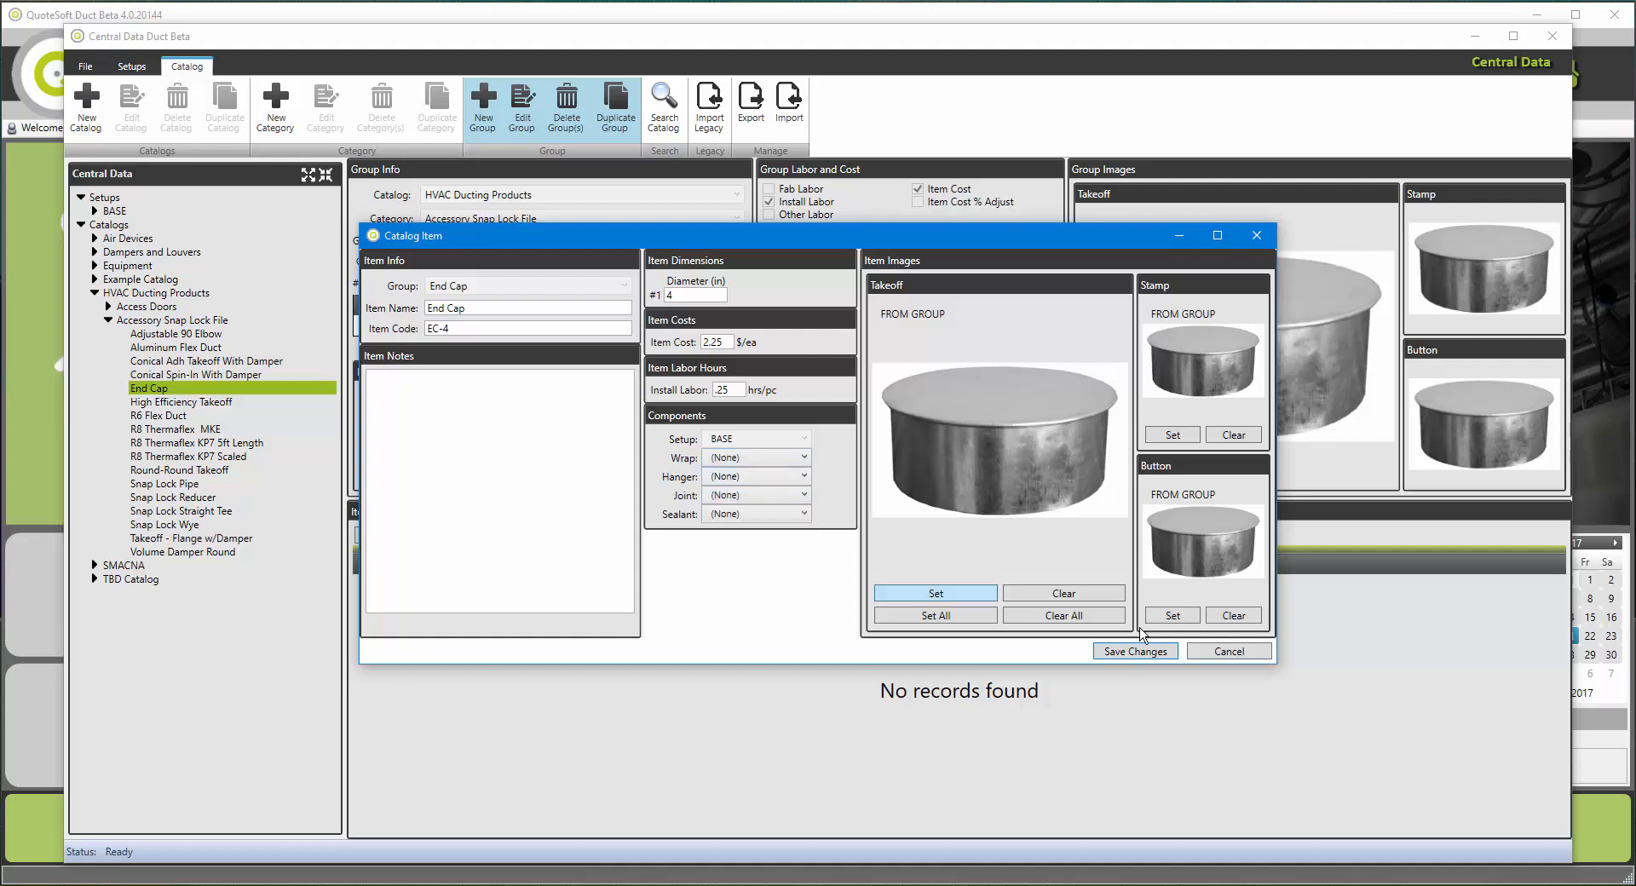
# - Save the new item and export the End Cap group to an Excel spreadsheet for bulk editing
pyautogui.click(1150, 653)
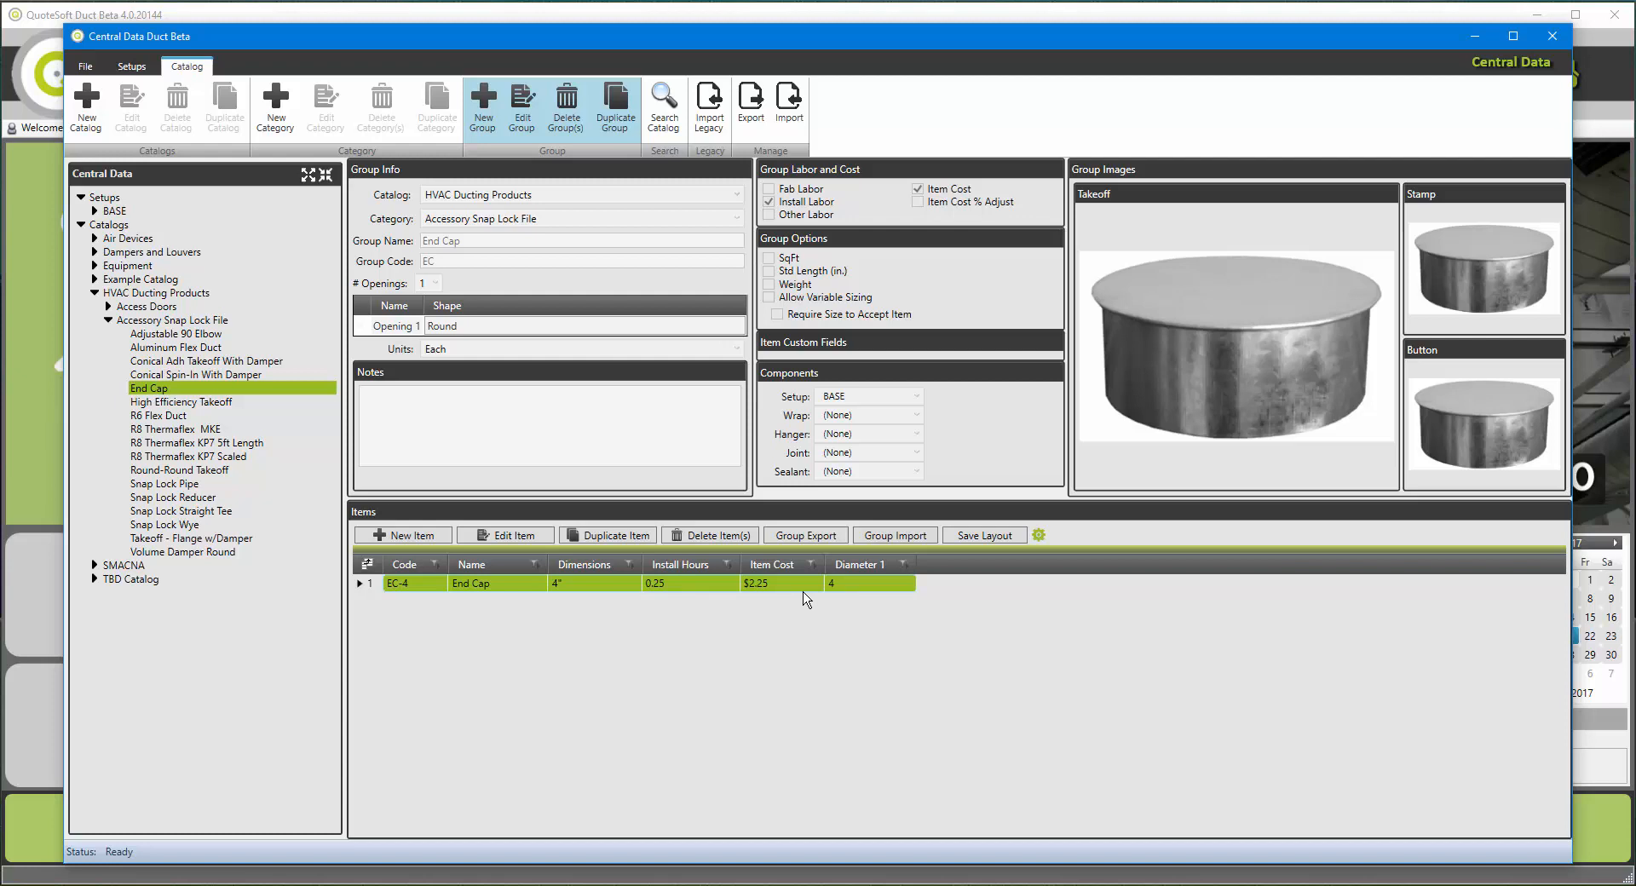
pyautogui.click(802, 536)
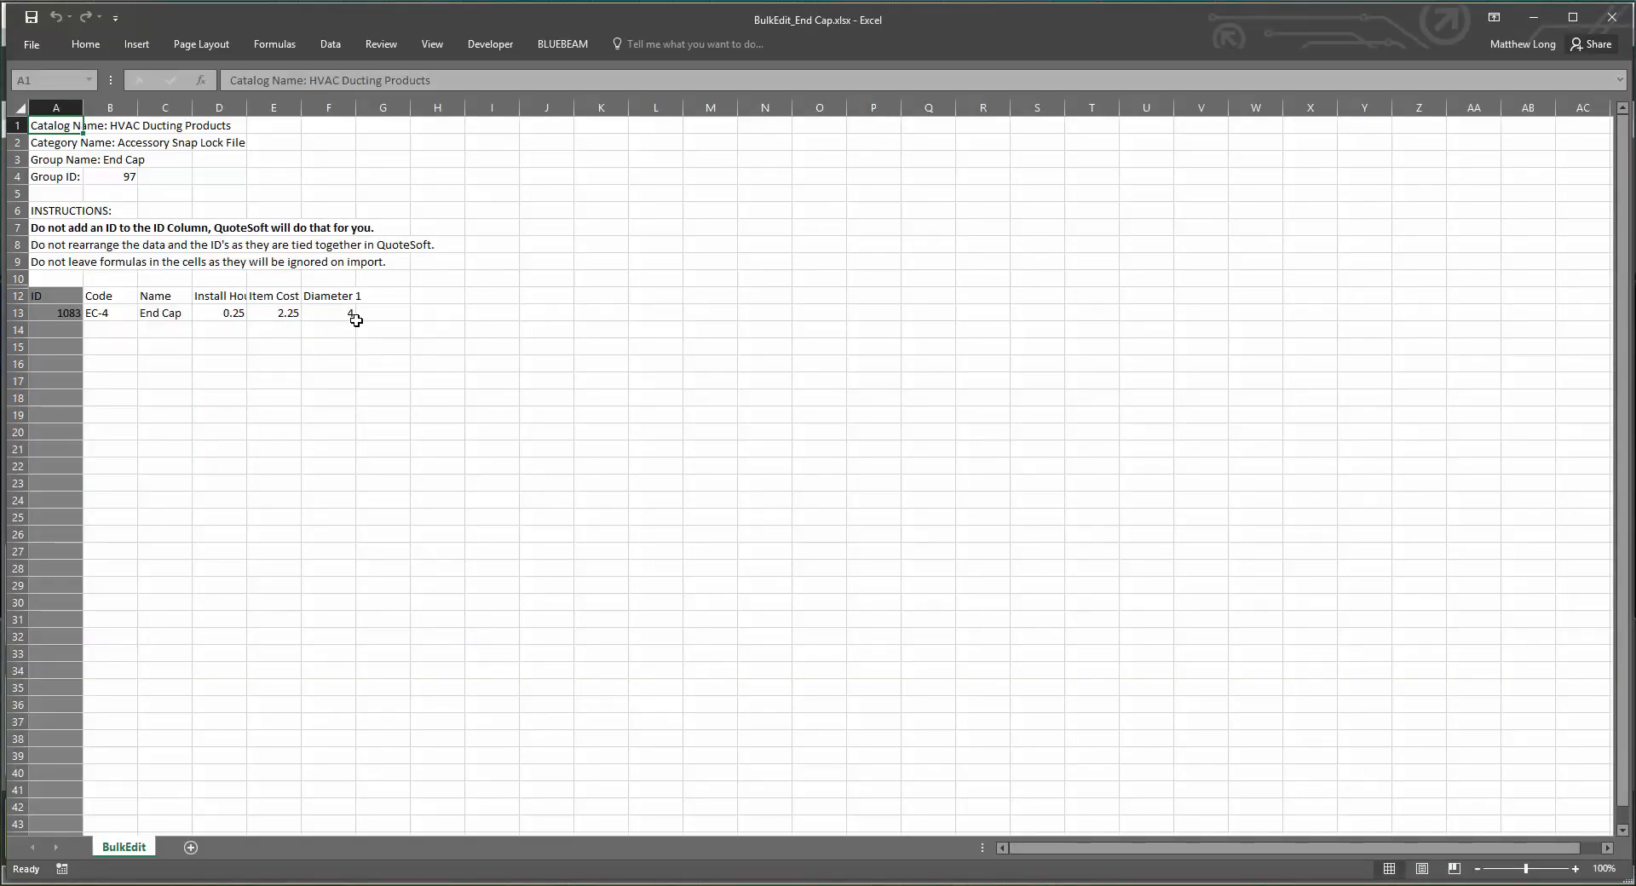
# - Enter the diameters 6, 8, 10 and 12 in cells F14 to F17, below the existing 4-inch item
pyautogui.click(331, 326)
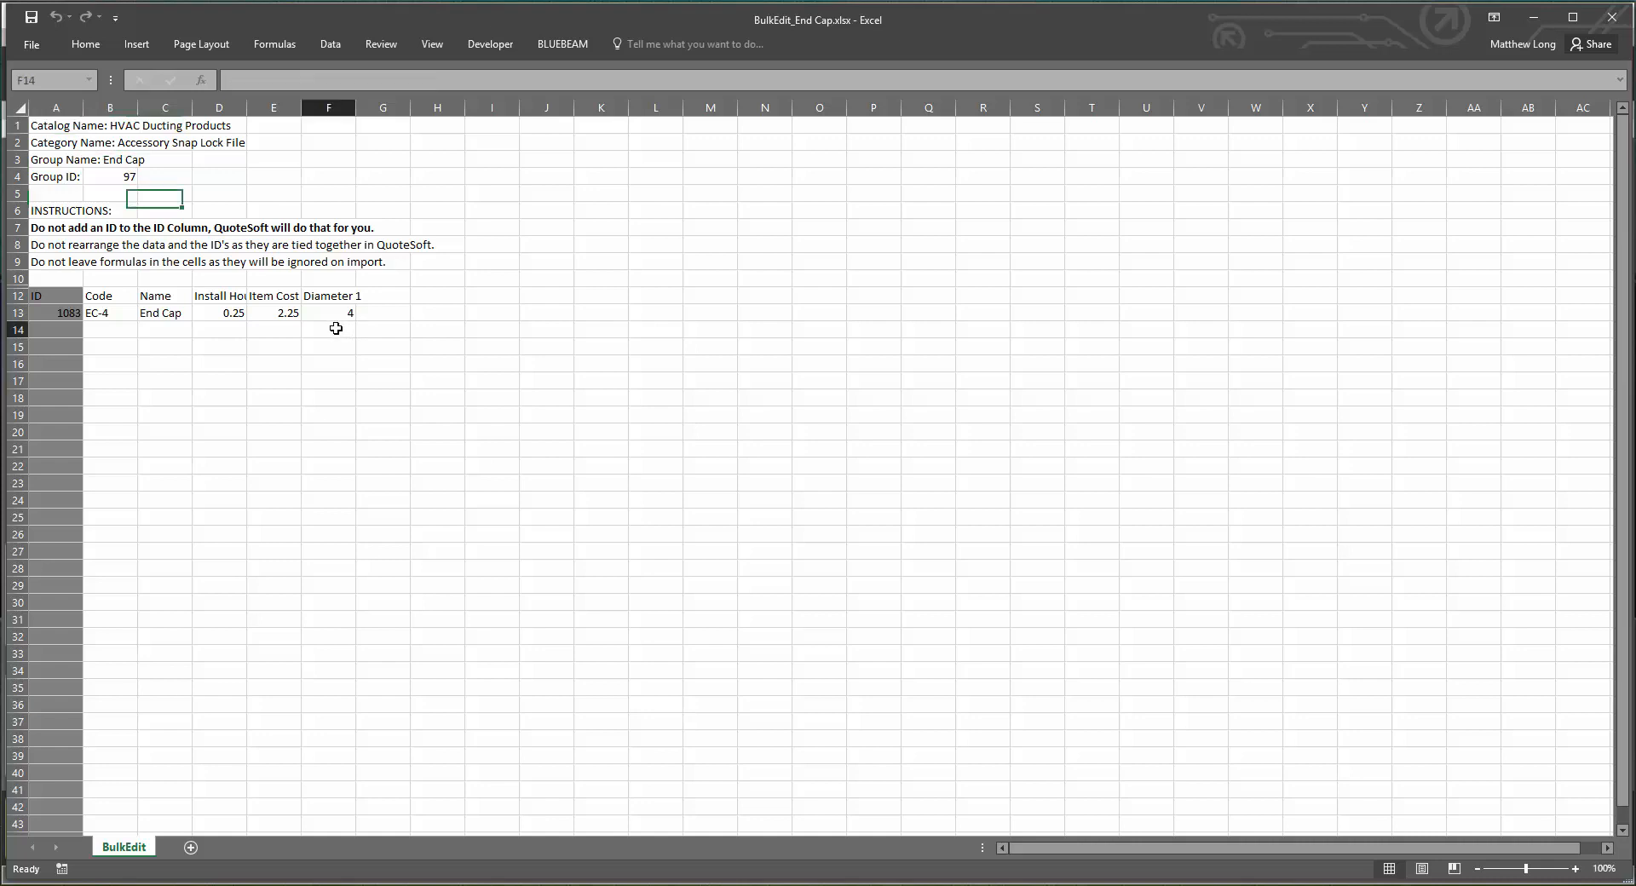
pyautogui.write('6')
pyautogui.press('Return')
pyautogui.write('8')
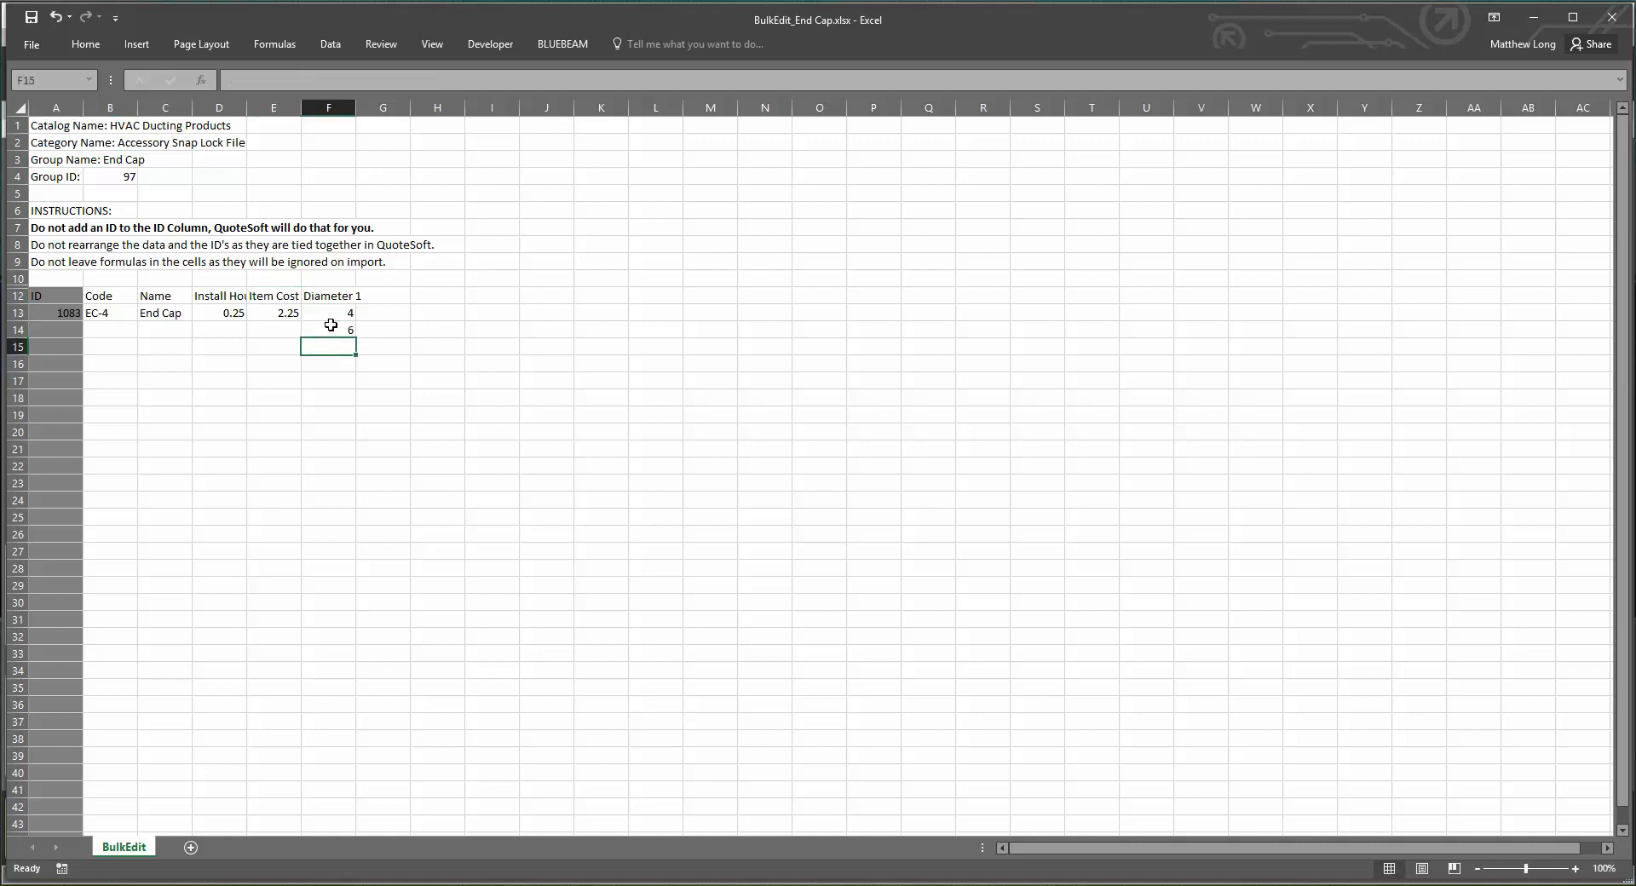
pyautogui.press('Return')
pyautogui.write('10')
pyautogui.press('Return')
pyautogui.write('12')
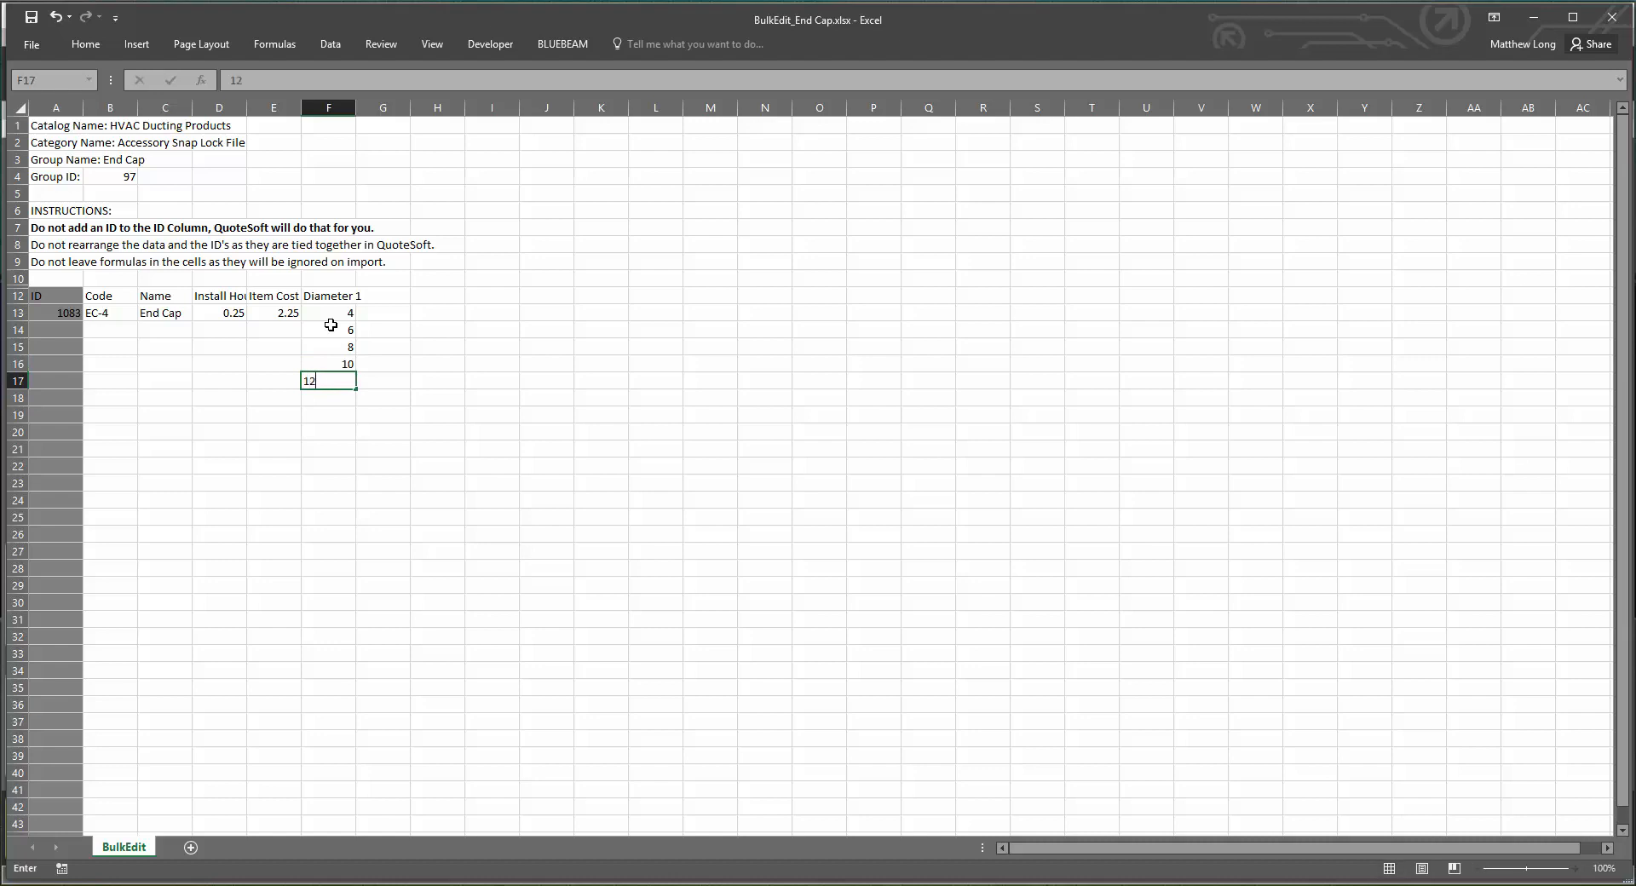
pyautogui.click(284, 331)
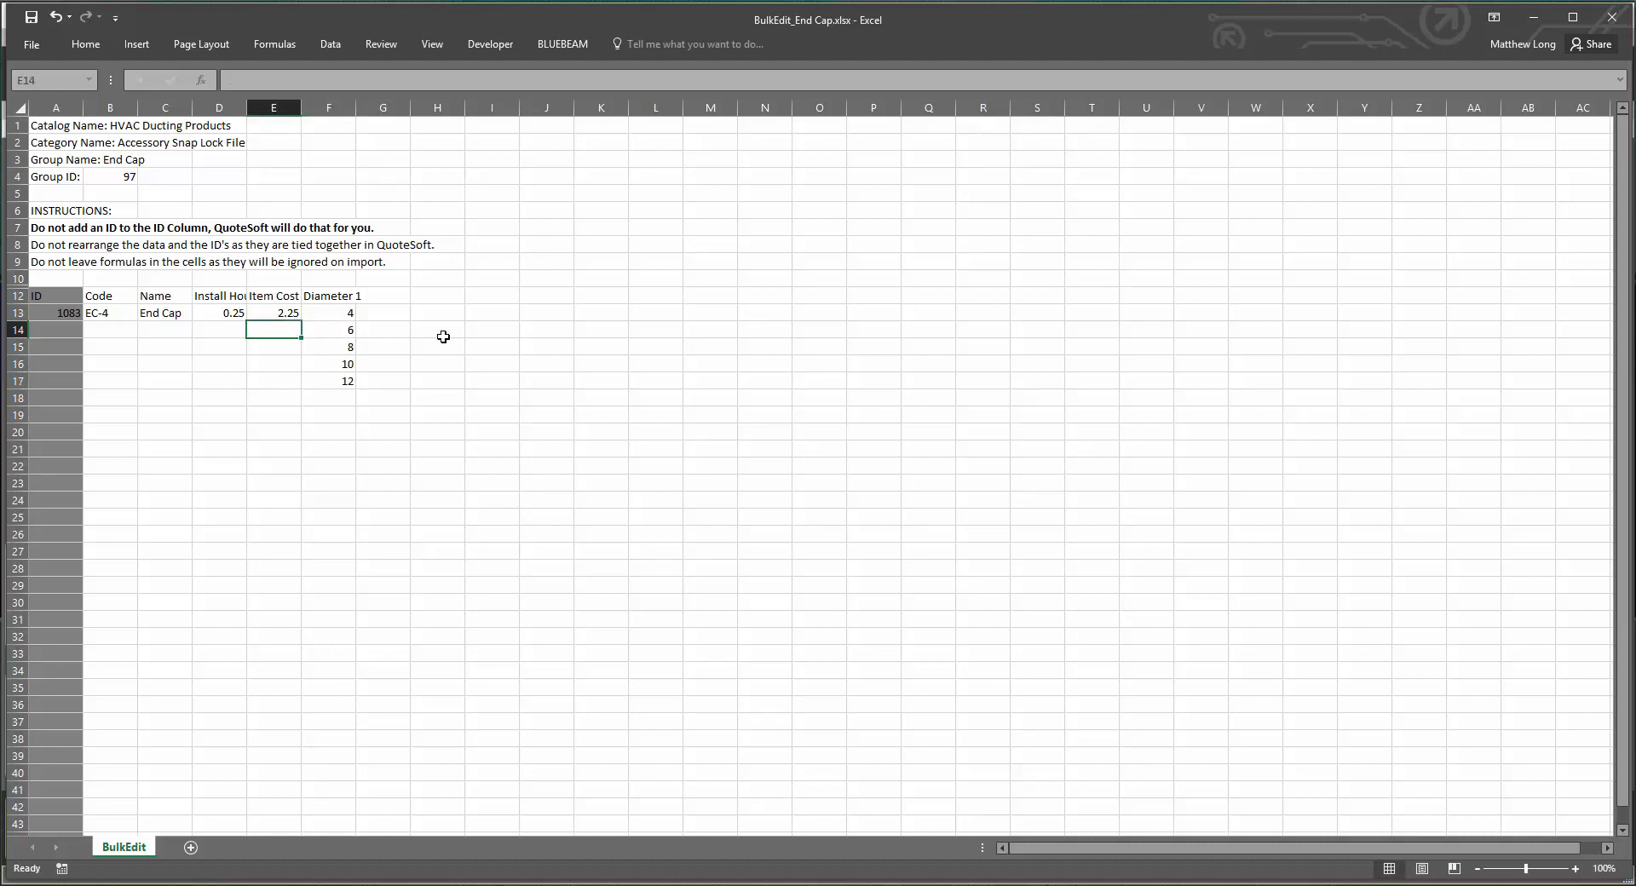
# - Fill the name End Cap from C13 down through C17
pyautogui.click(236, 329)
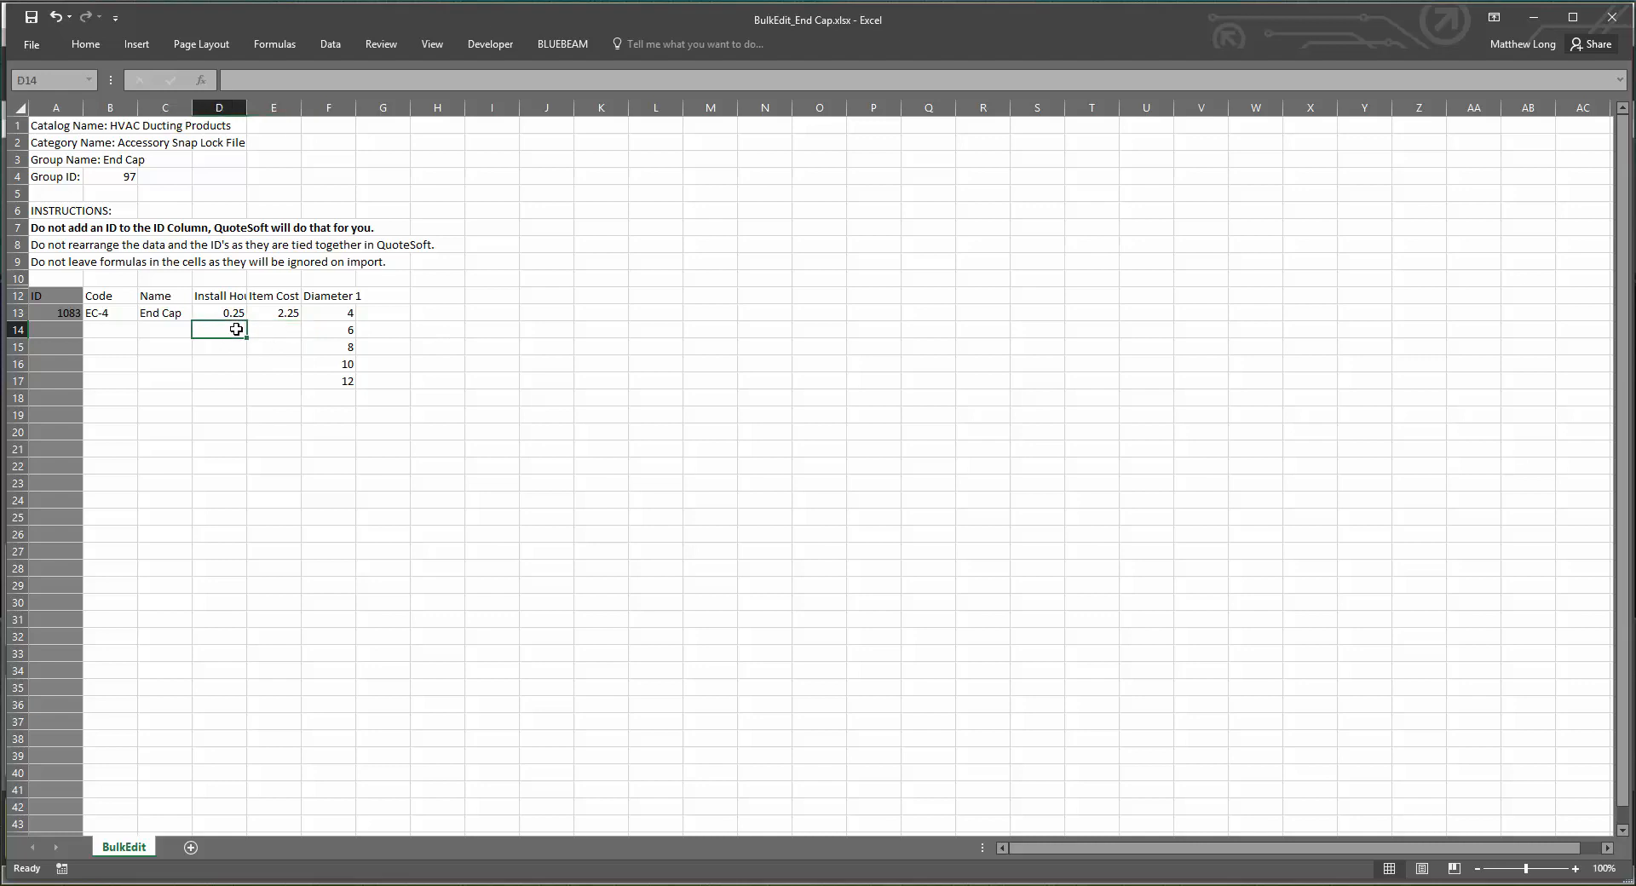
pyautogui.click(179, 330)
pyautogui.click(173, 312)
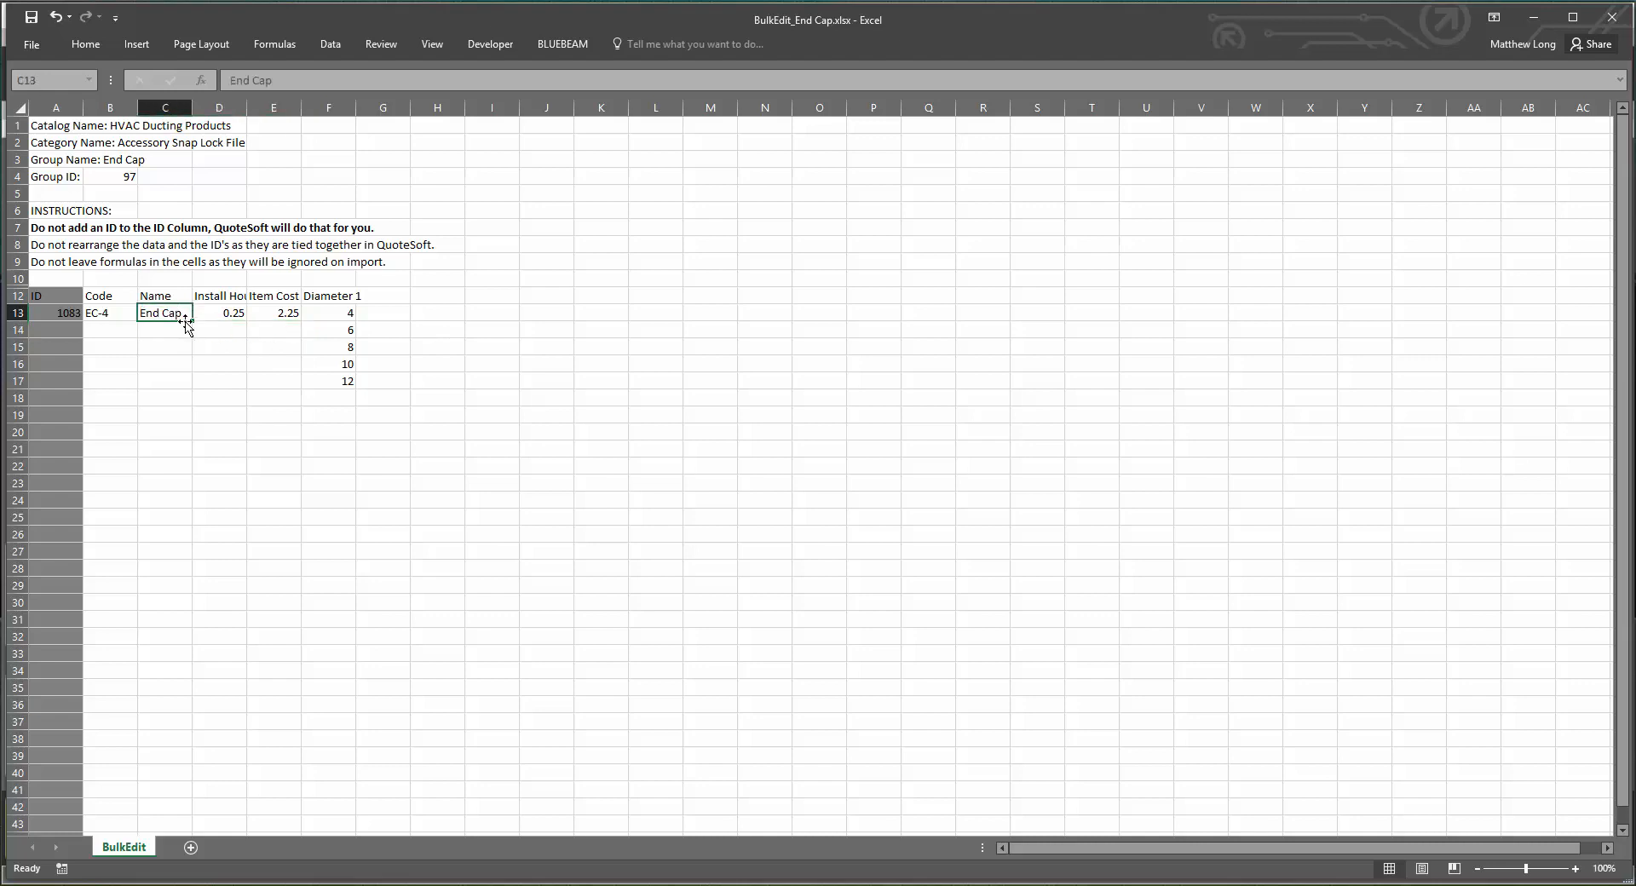
pyautogui.moveTo(192, 321); pyautogui.dragTo(176, 380)
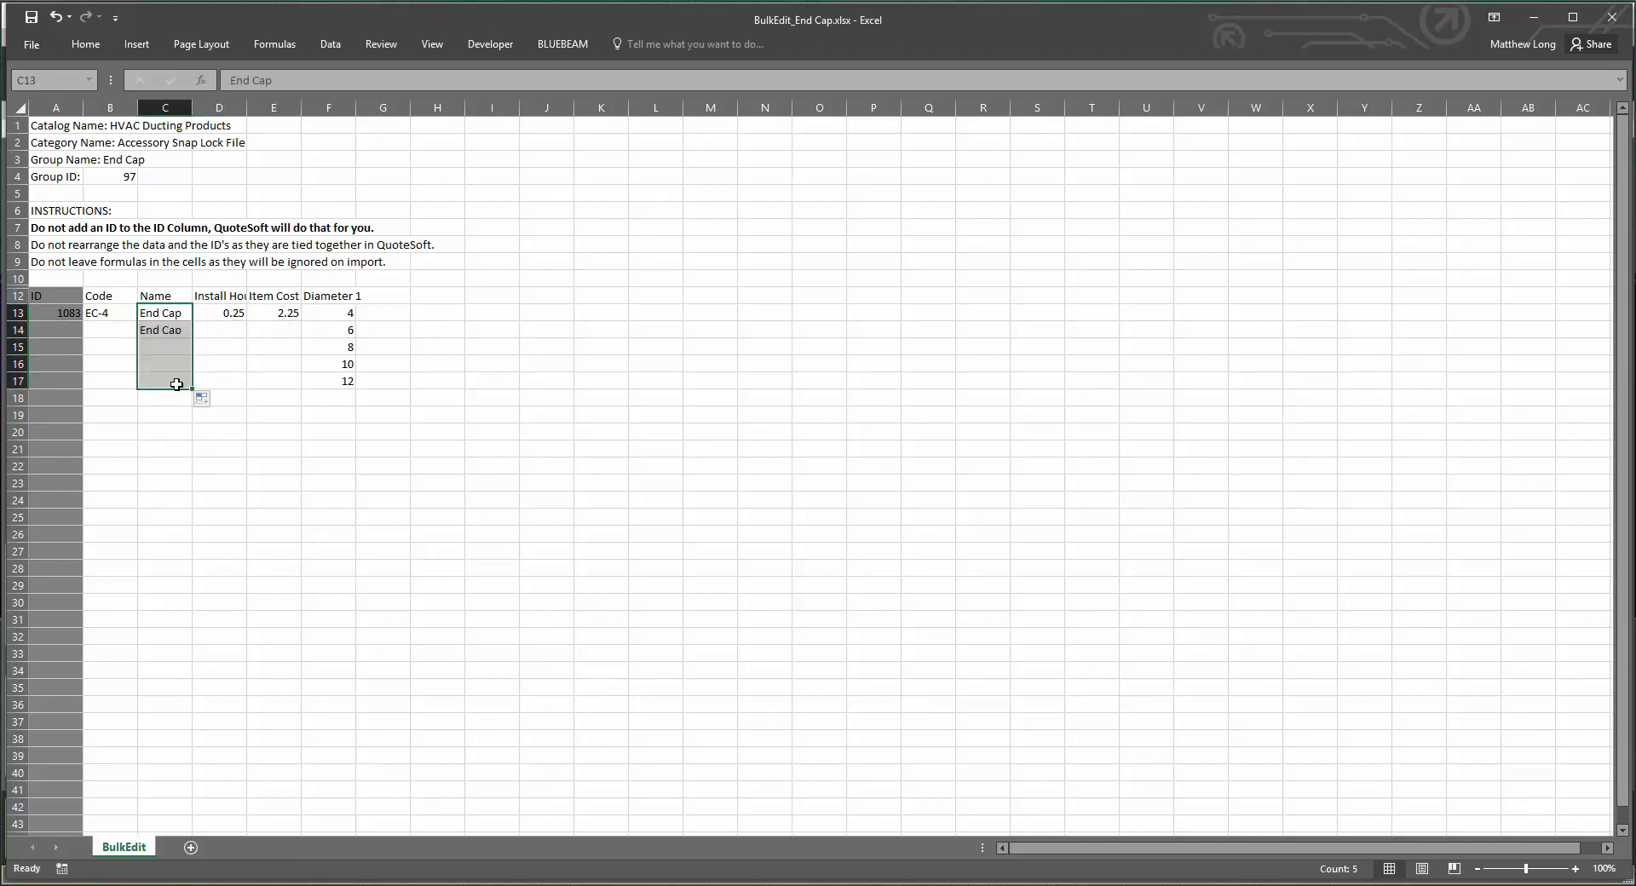
# - Fill the 0.25 install hours from D13 down through D17
pyautogui.click(110, 329)
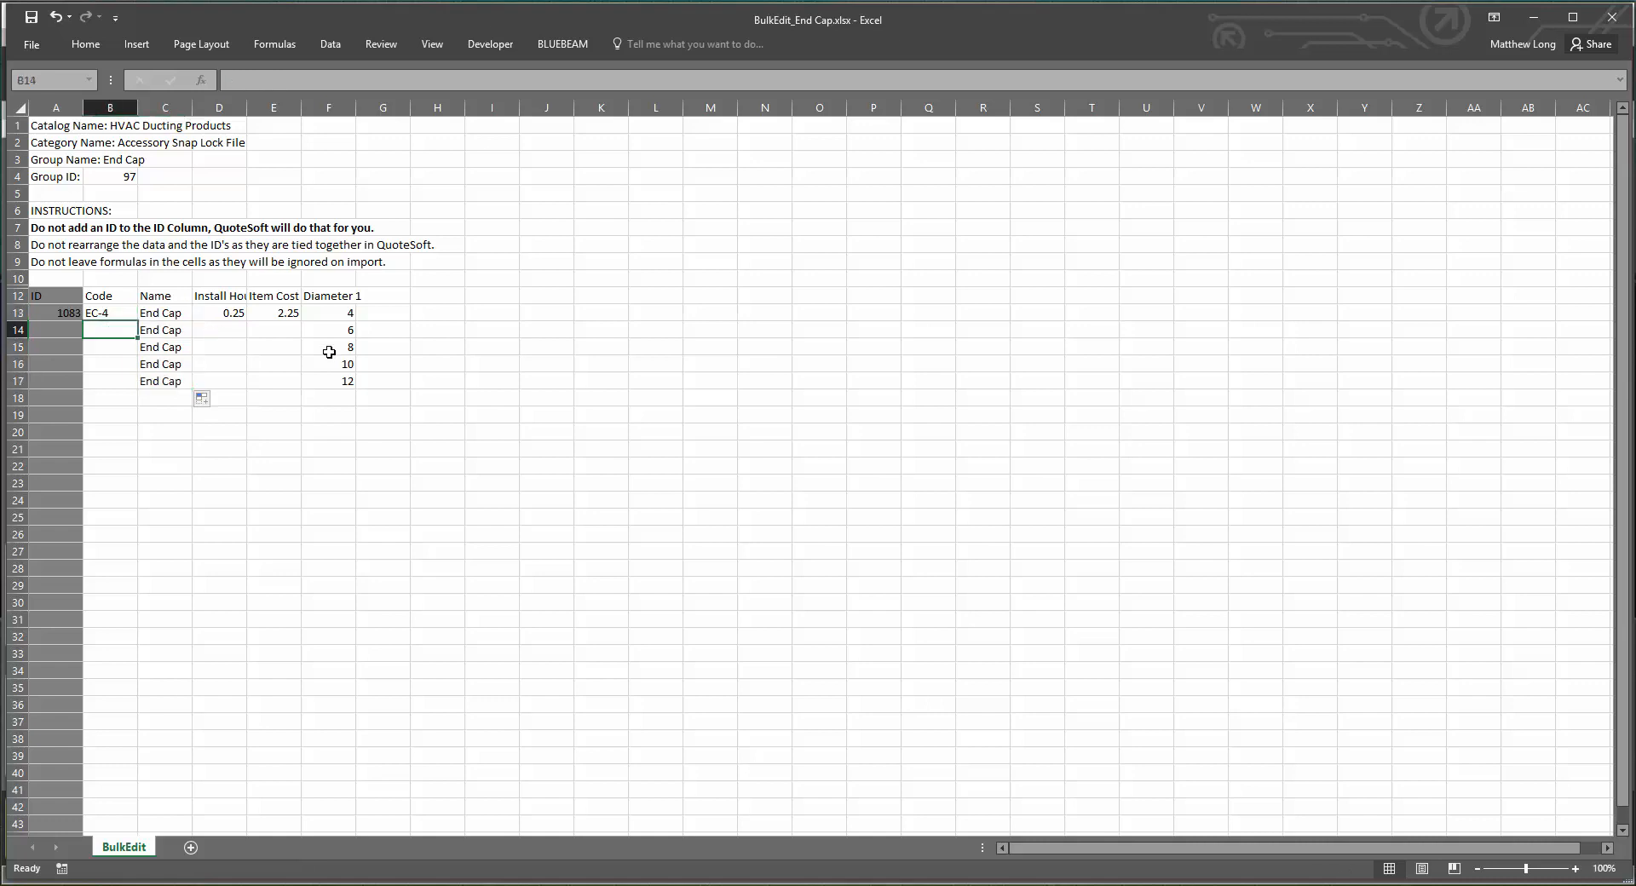
pyautogui.click(232, 329)
pyautogui.click(234, 313)
pyautogui.moveTo(246, 321); pyautogui.dragTo(238, 388)
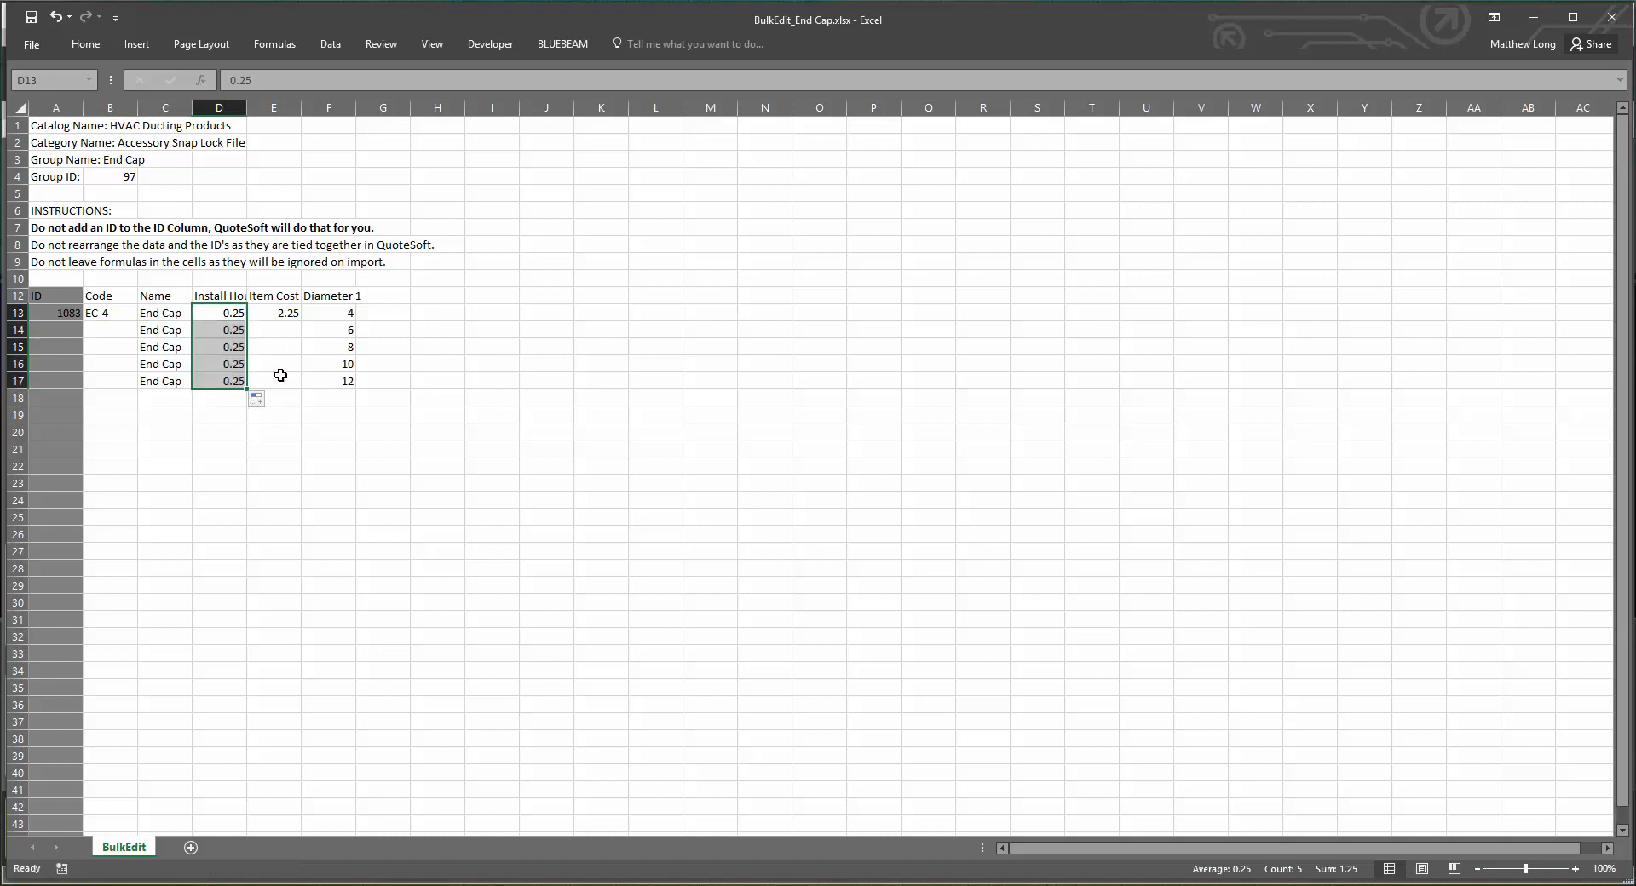
# - Enter the item costs 2.75, 3.00, 3.25 and 3.5 in cells E14 to E17 for the 6 to 12-inch end caps
pyautogui.click(284, 316)
pyautogui.click(281, 331)
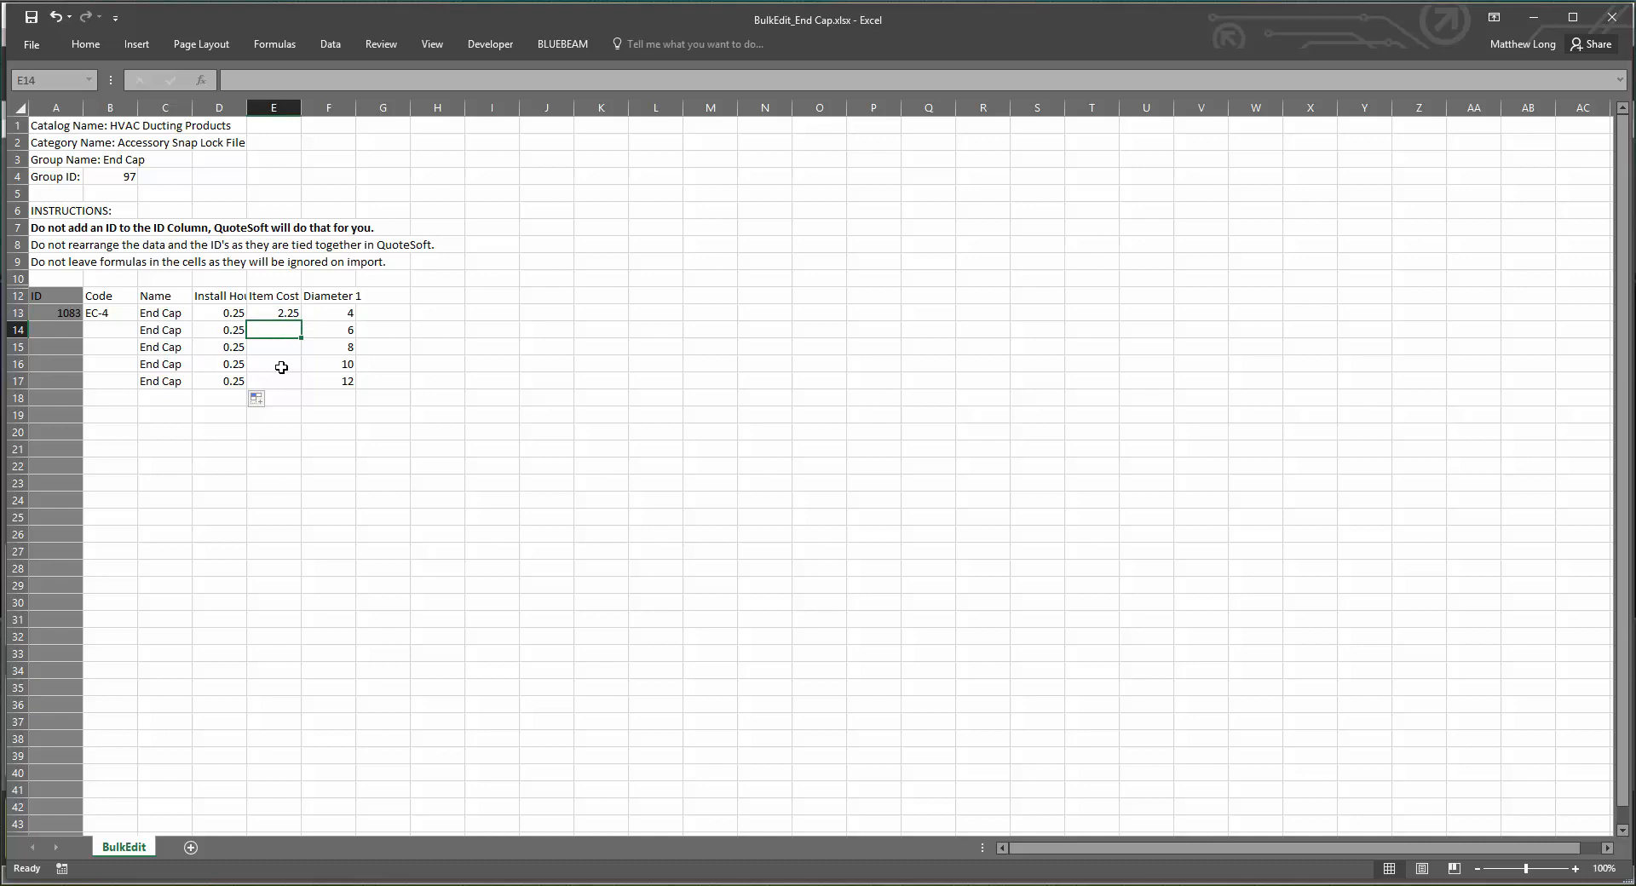
pyautogui.write('2.75')
pyautogui.press('Return')
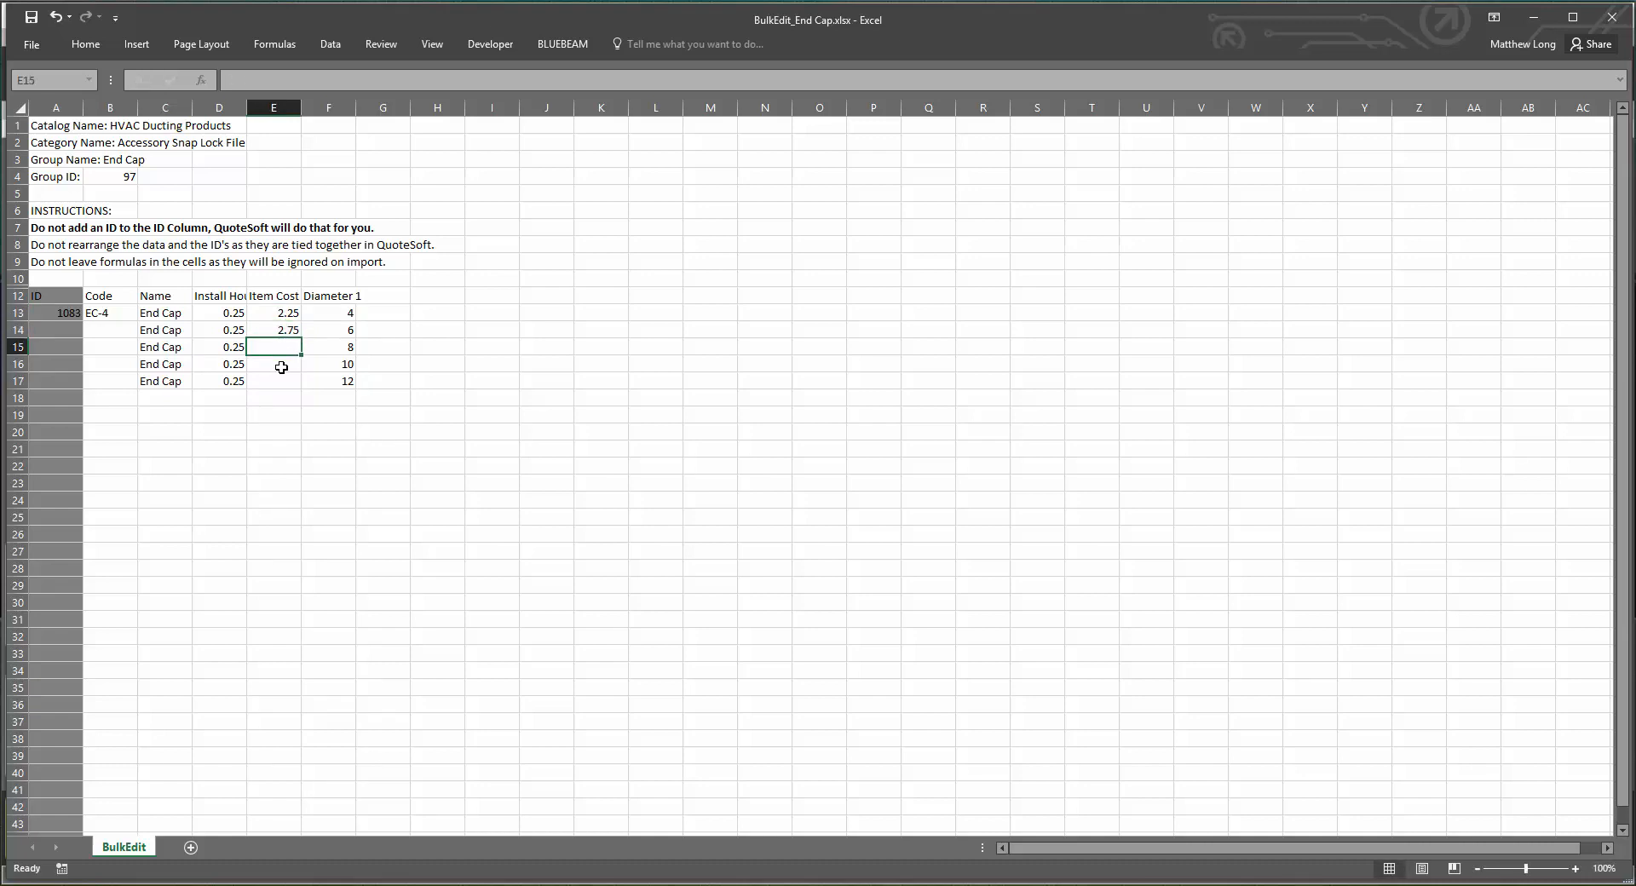
pyautogui.write('3.00')
pyautogui.press('Return')
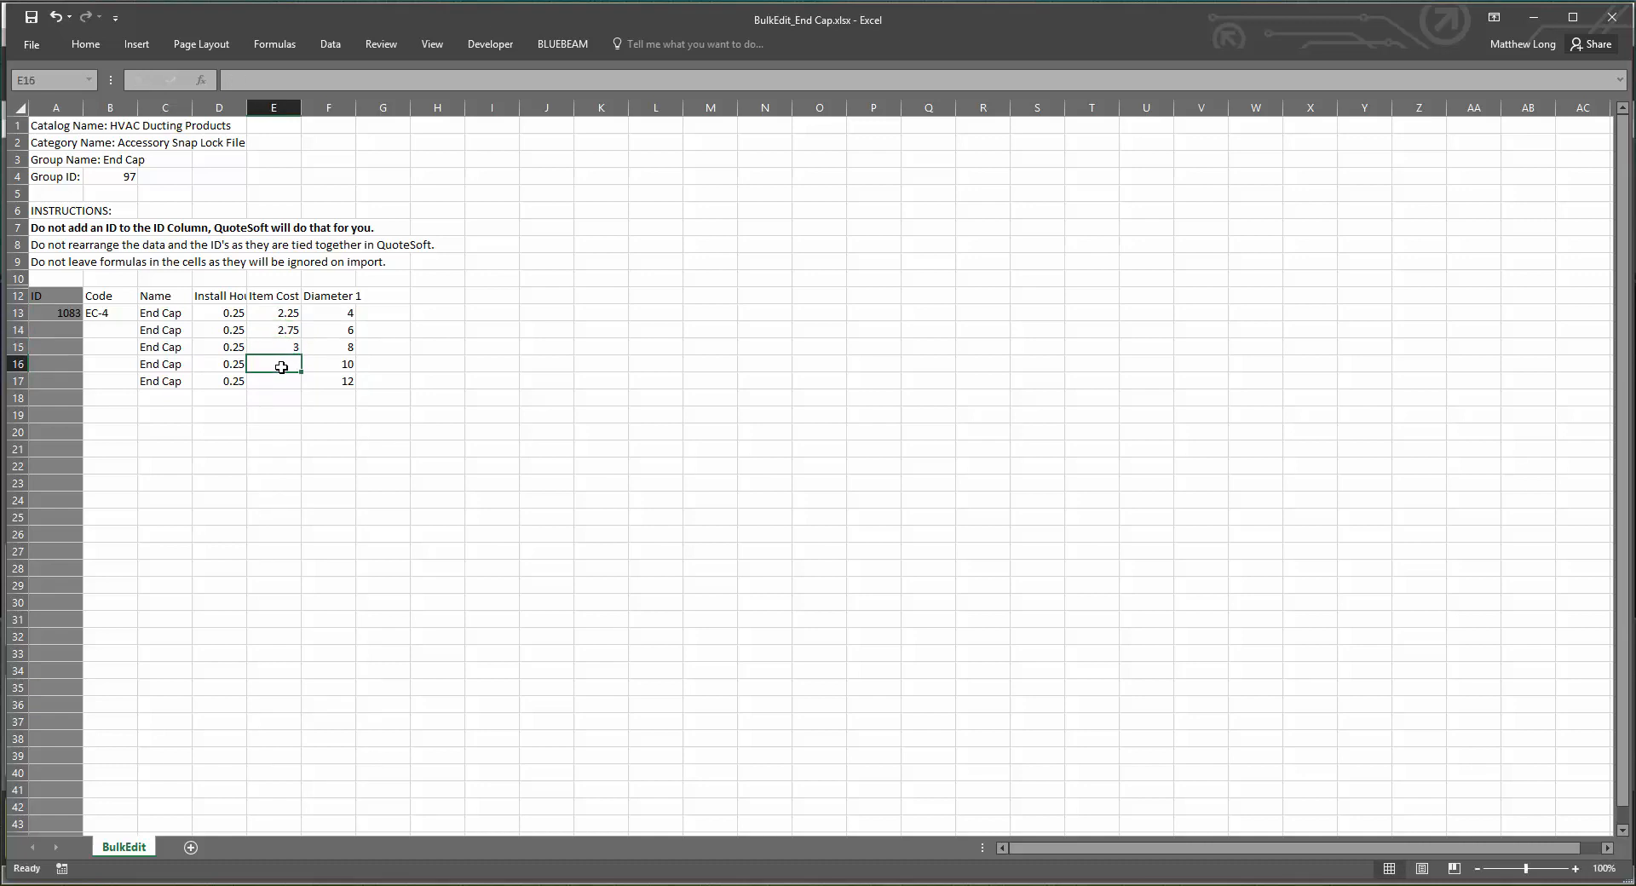
pyautogui.write('3.25')
pyautogui.press('Return')
pyautogui.write('3.')
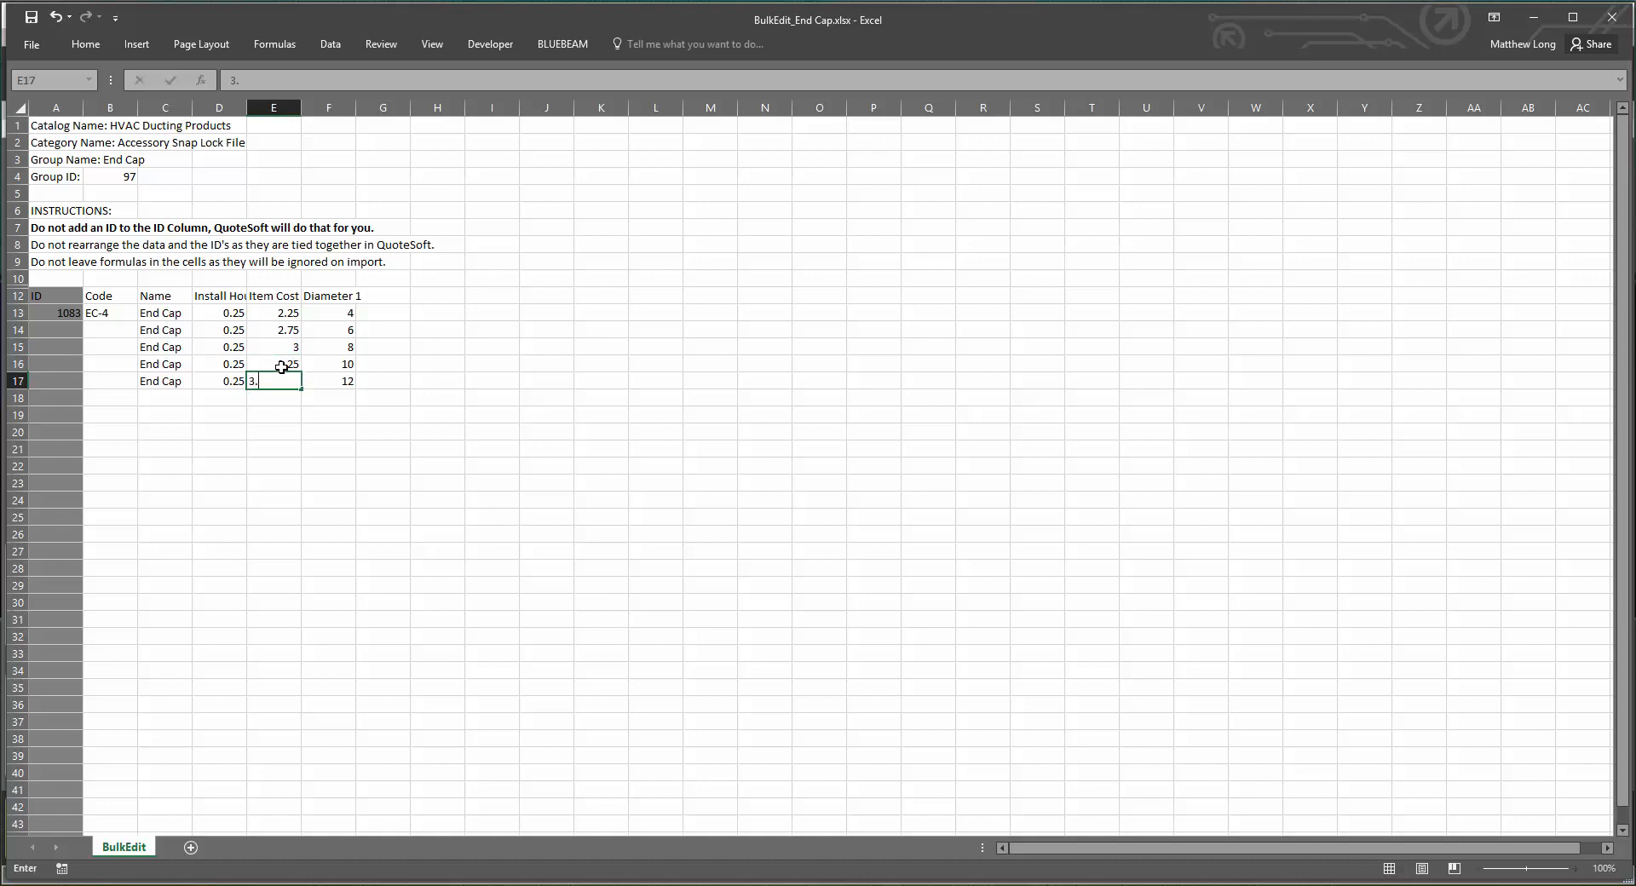
pyautogui.write('5')
pyautogui.press('Return')
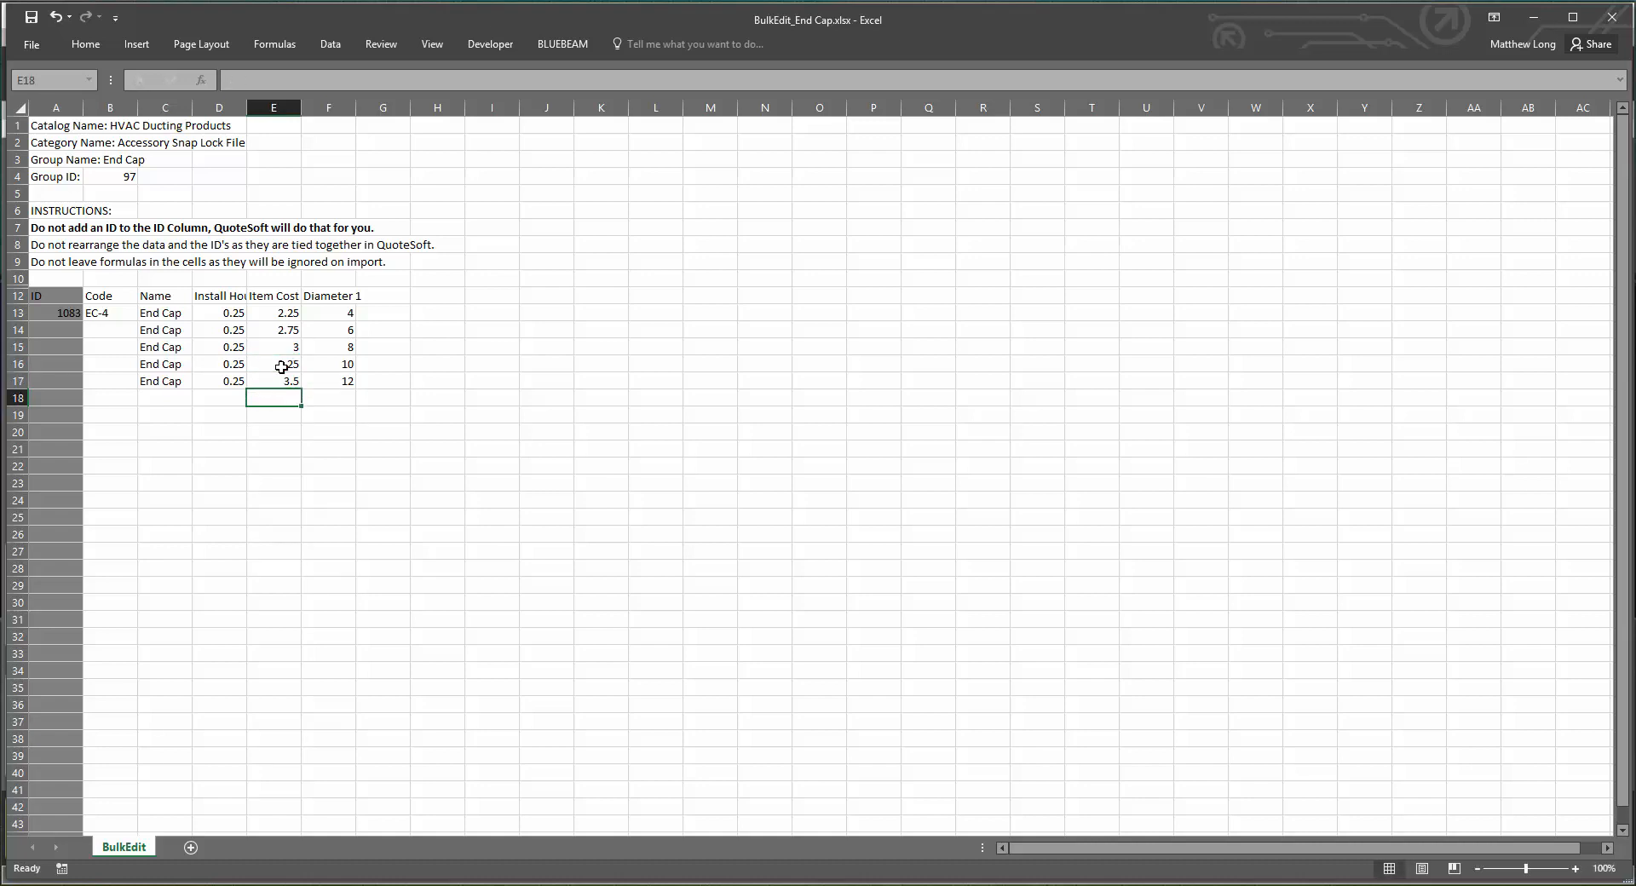
# - Fill cells B14 to B17 with the codes EC-6, EC-8, EC-10 and EC-12
pyautogui.click(100, 331)
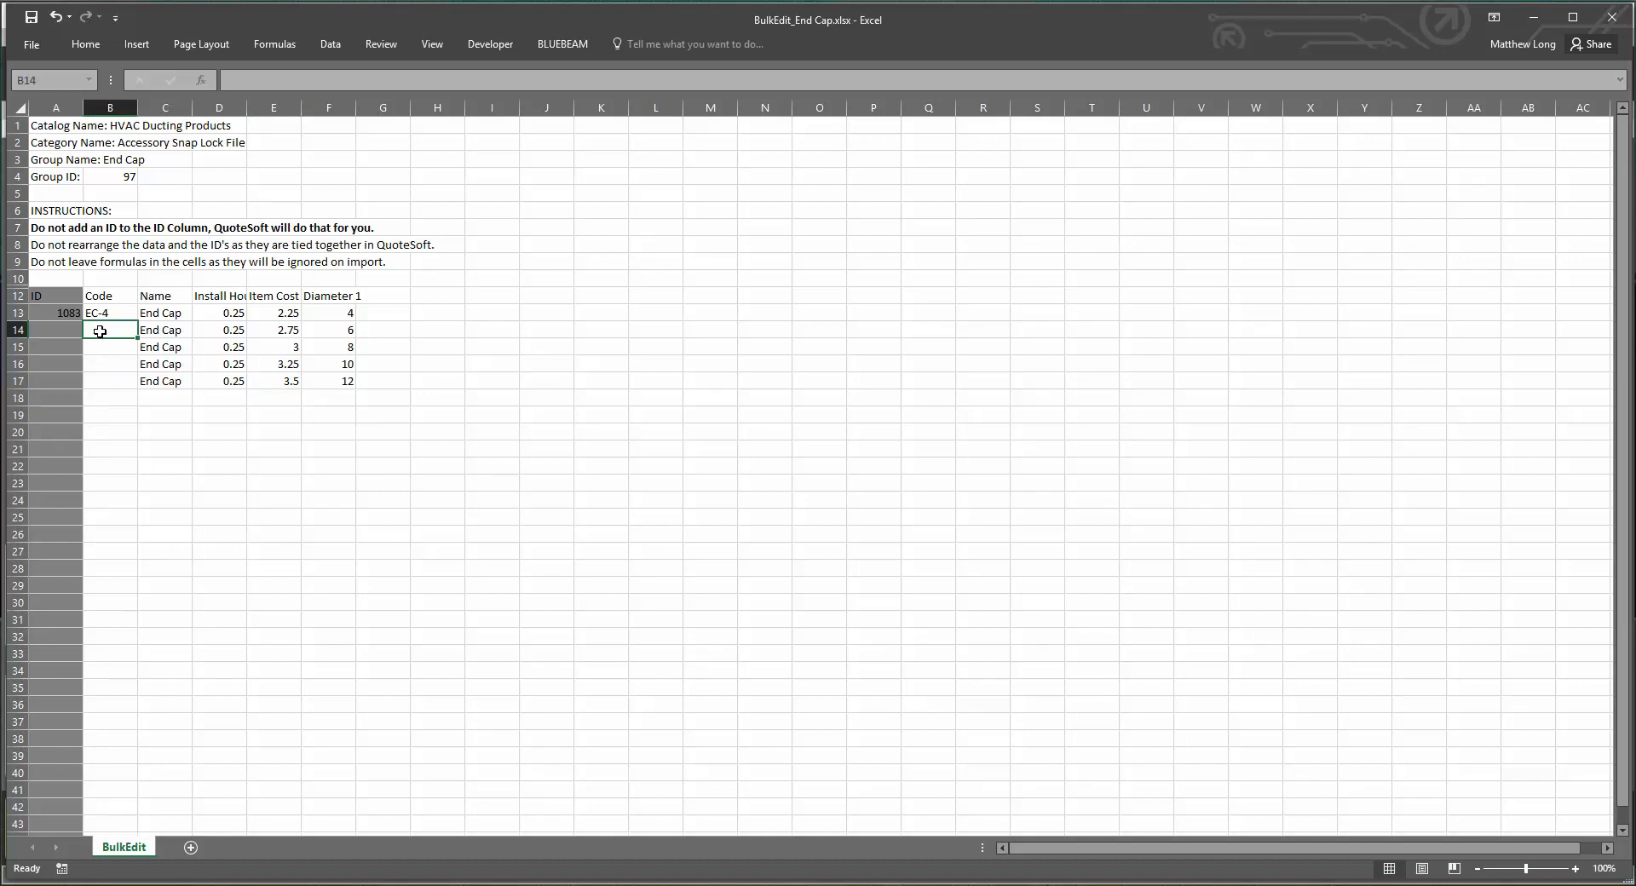
pyautogui.write('EC-4')
pyautogui.press('BackSpace')
pyautogui.write('6')
pyautogui.press('Return')
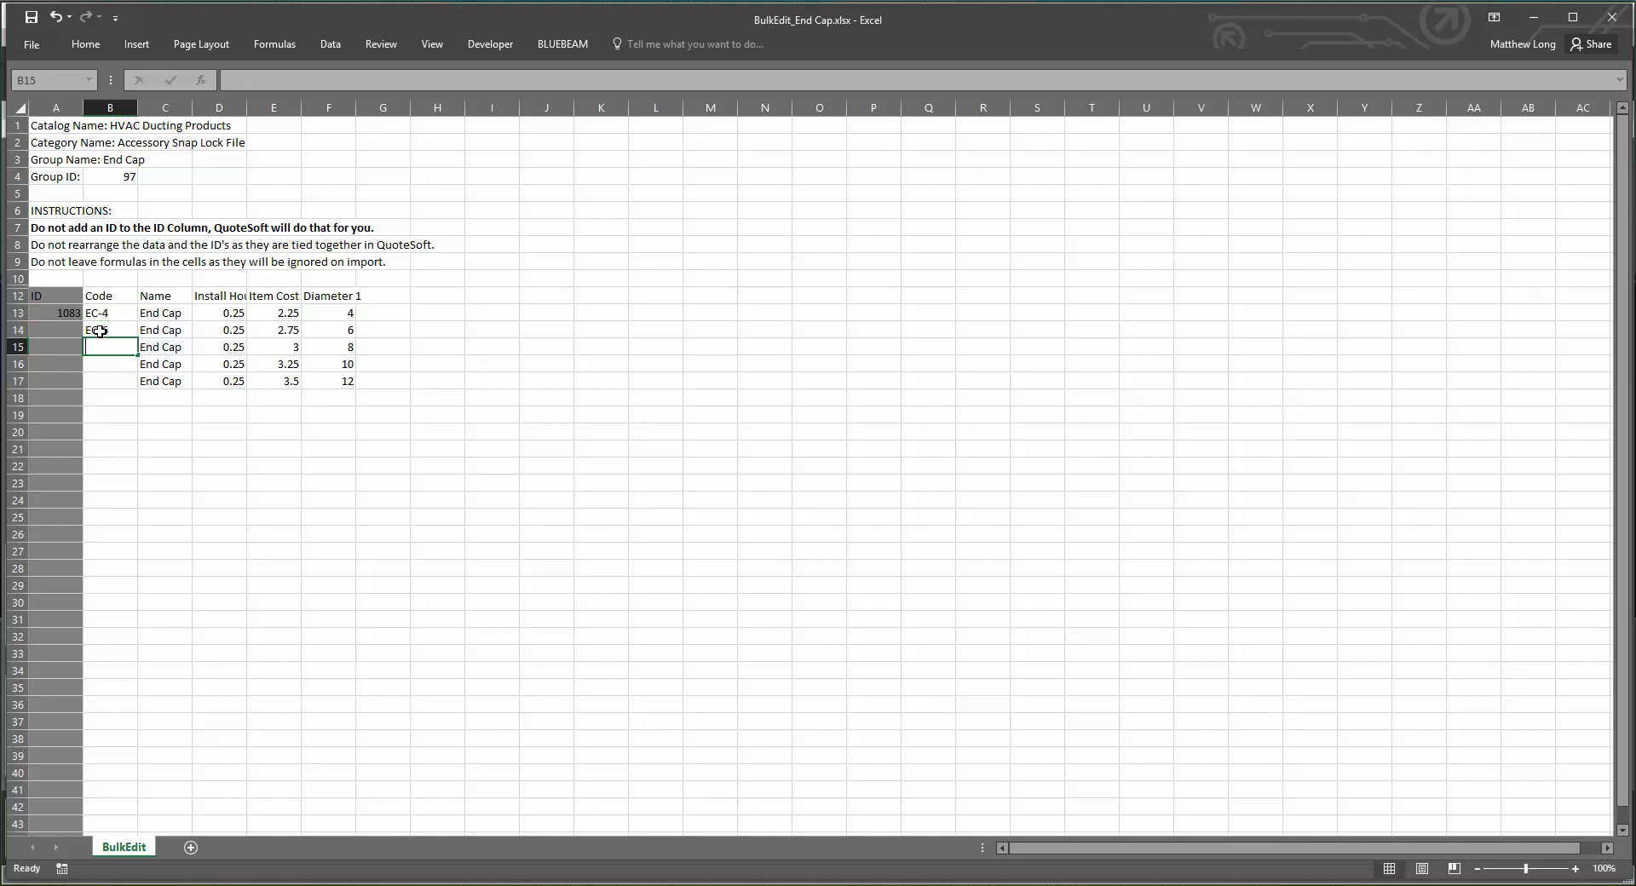
pyautogui.write('EC-8')
pyautogui.press('Return')
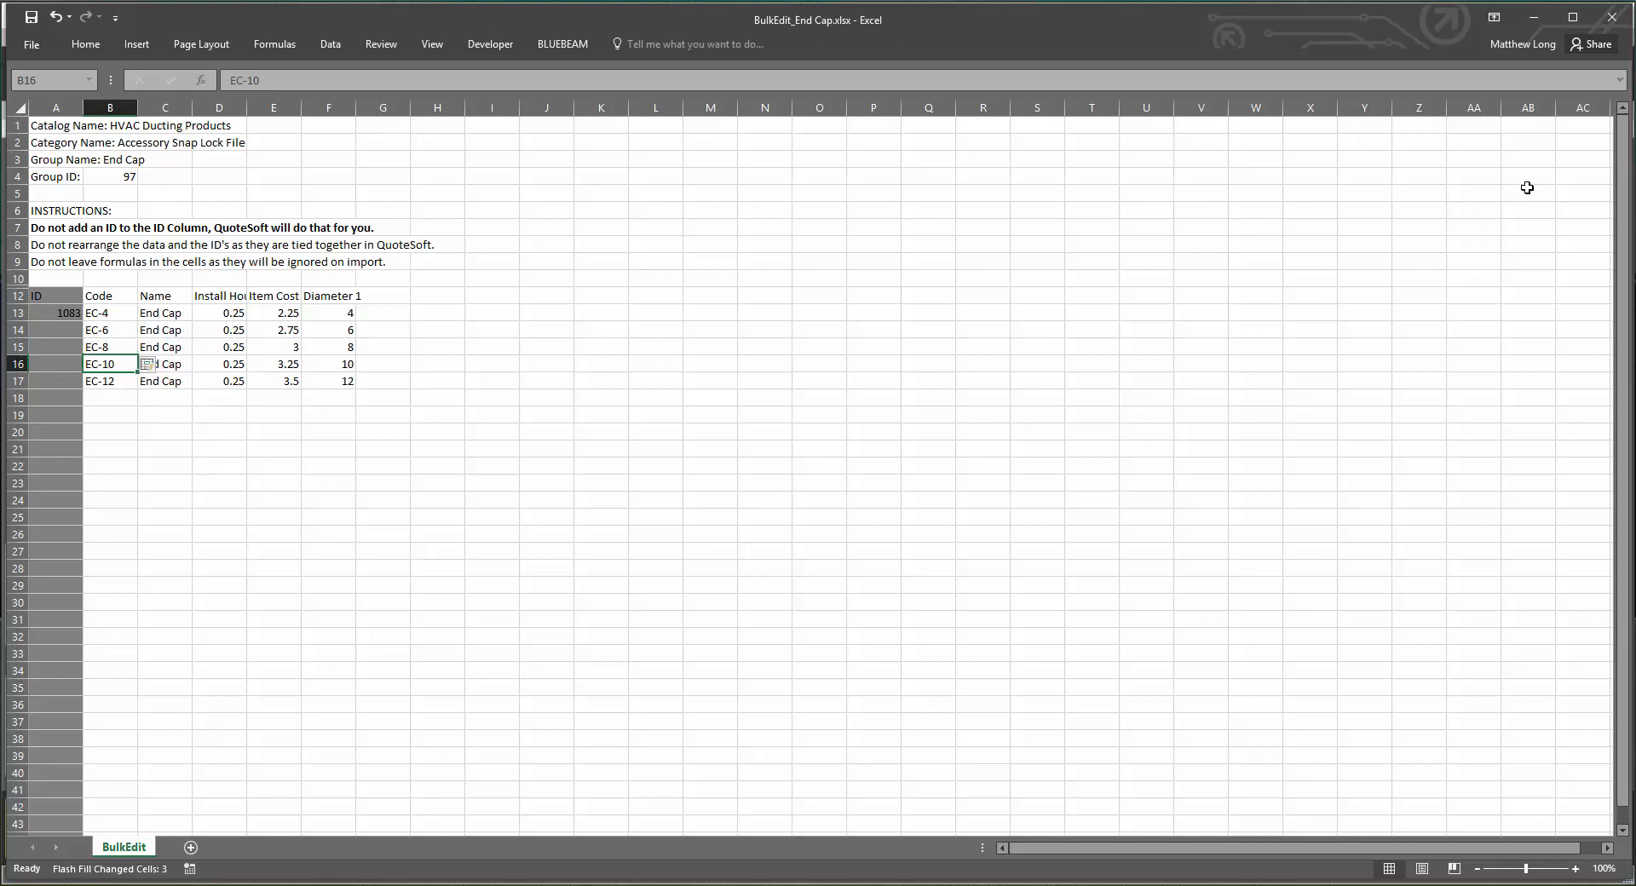
# - Close the workbook with its changes saved and import BulkEdit_End Cap.xlsx into the End Cap group in QuoteSoft Central Data
pyautogui.click(1612, 24)
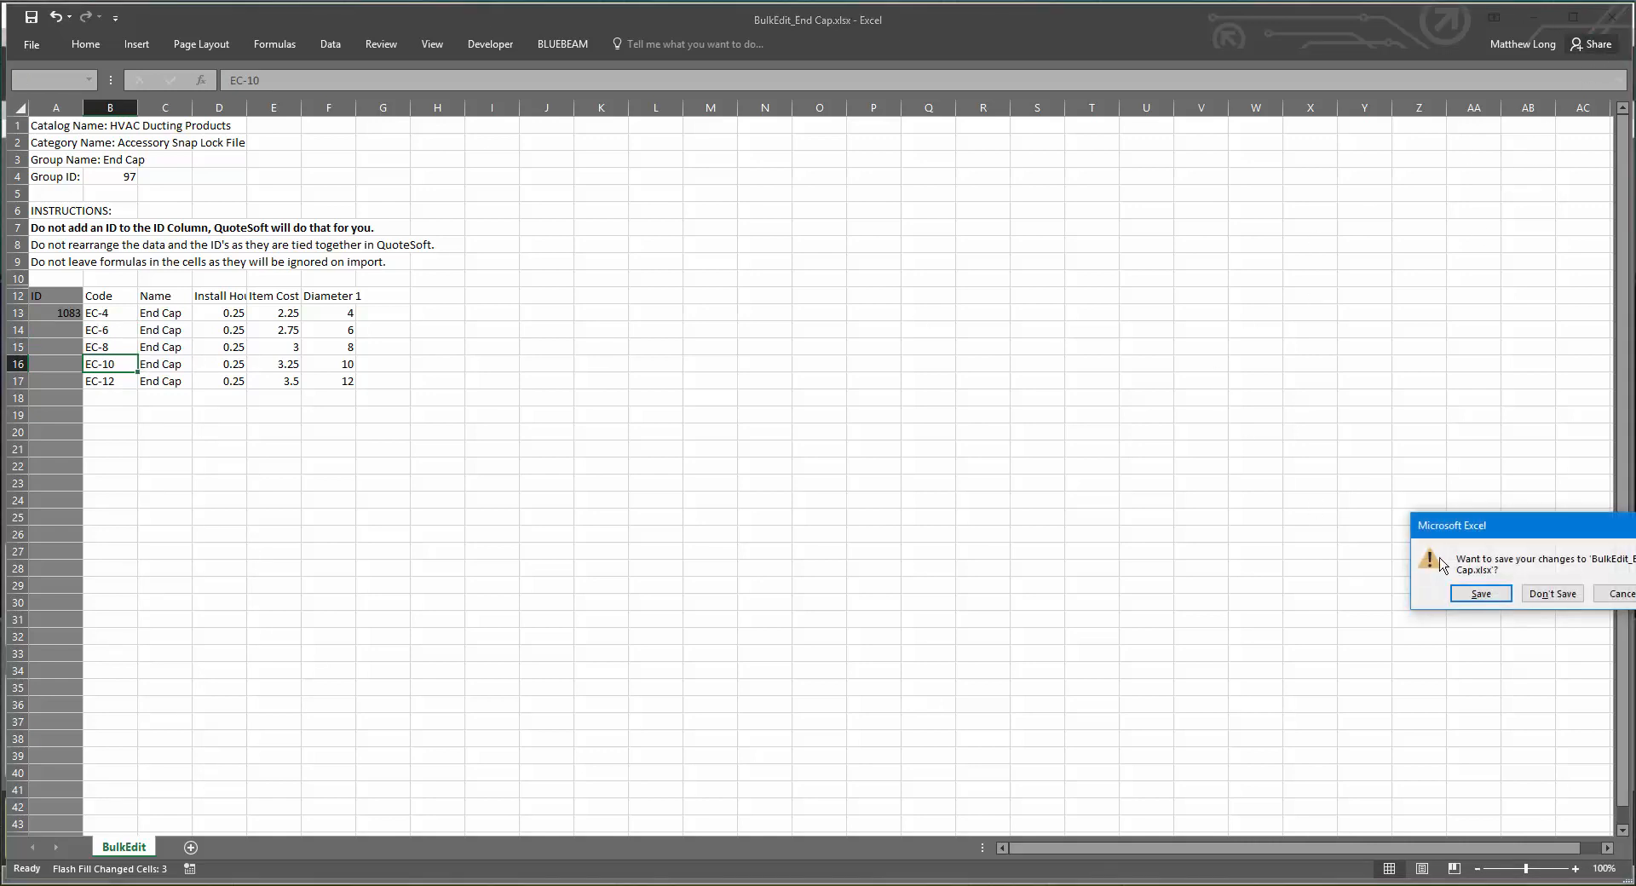
pyautogui.click(1476, 596)
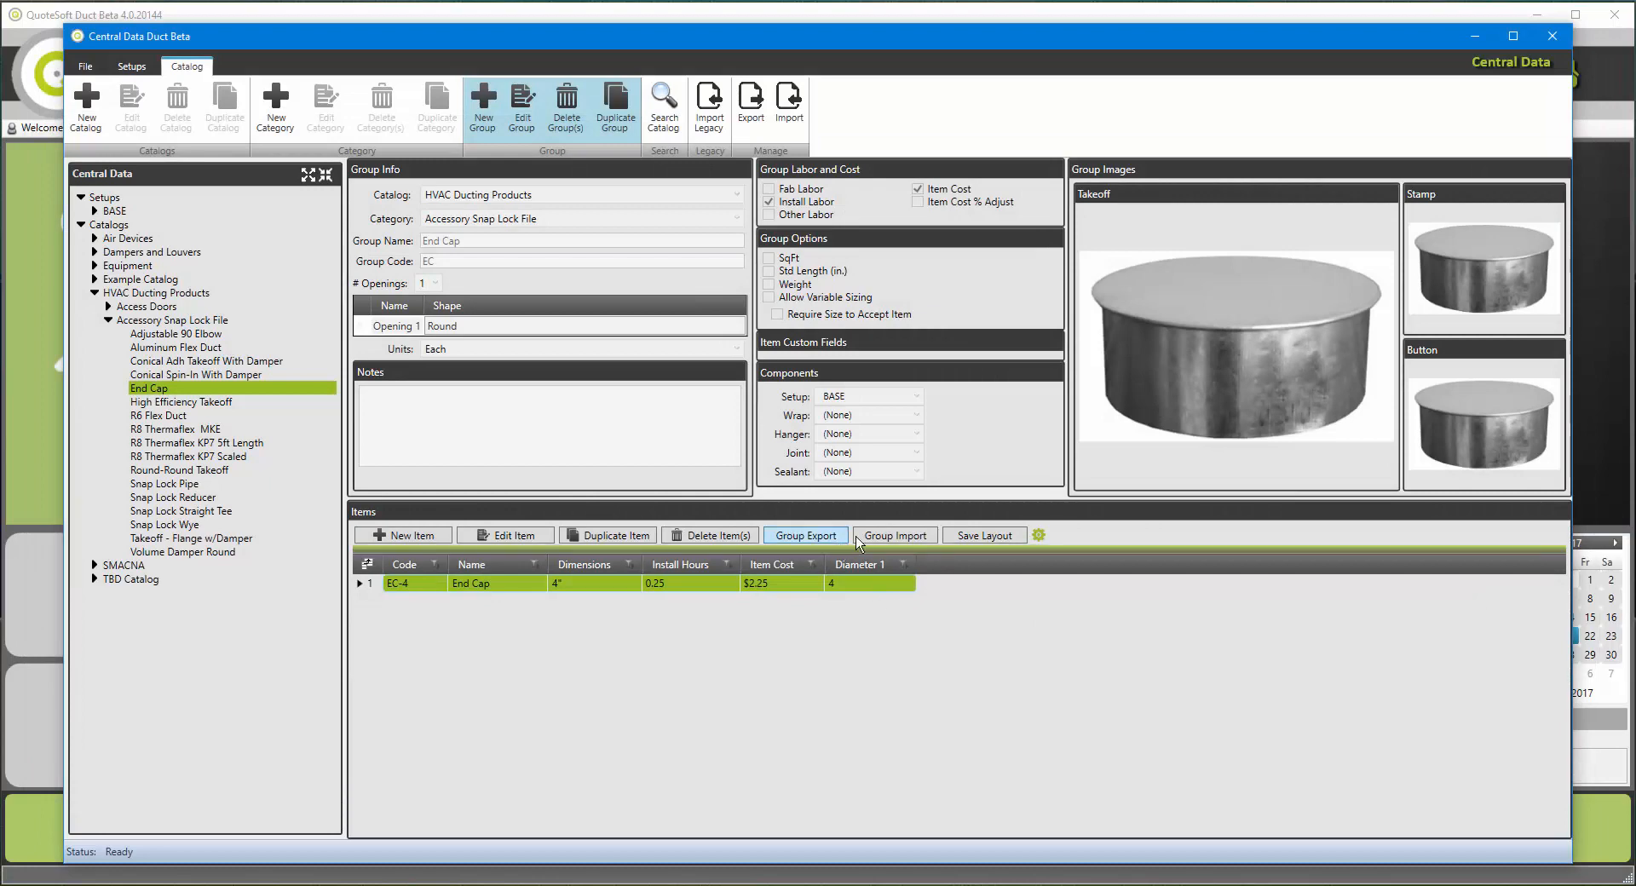
pyautogui.click(886, 537)
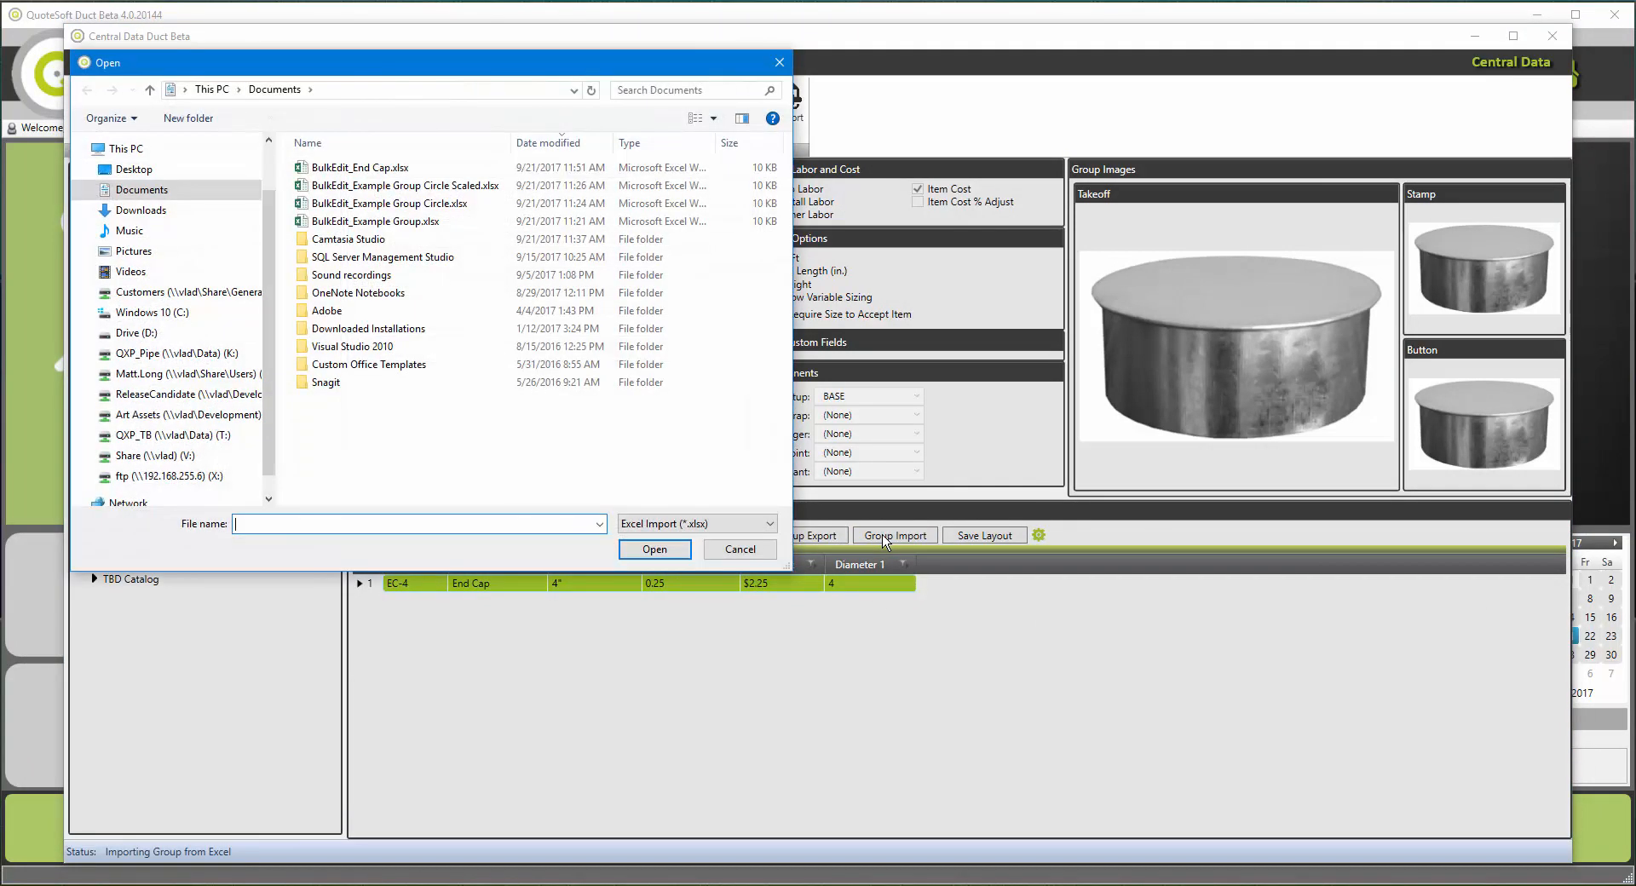
pyautogui.click(334, 168)
pyautogui.doubleClick(334, 169)
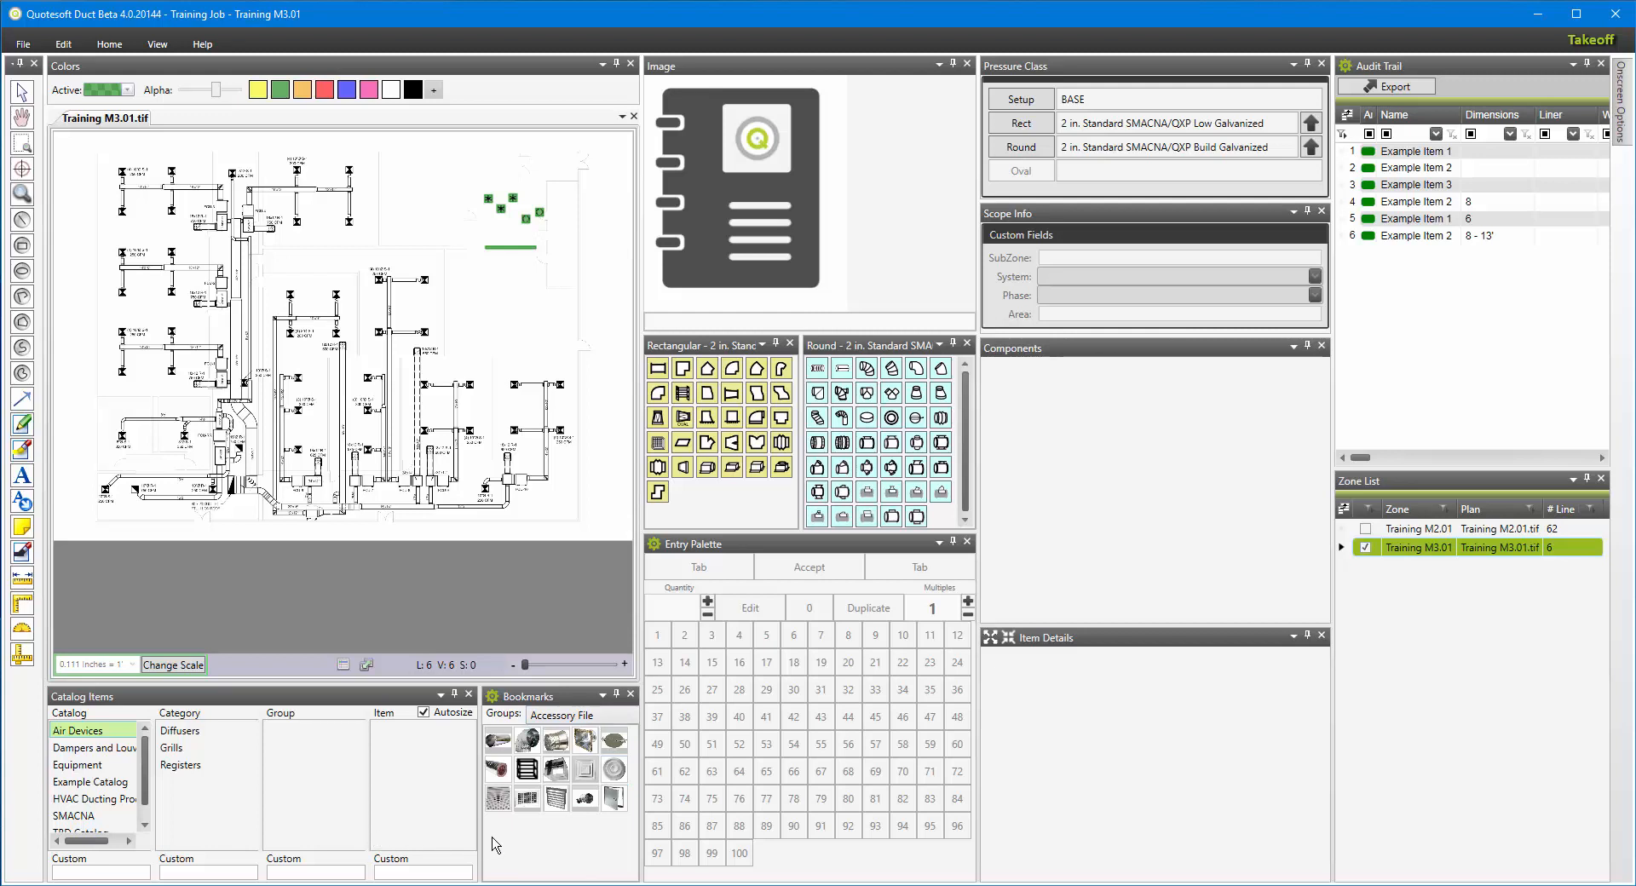
# - In the Takeoff window, bookmark the End Cap group from HVAC Ducting Products, Accessory Snap Lock File, with the hover text End Cap
pyautogui.click(94, 800)
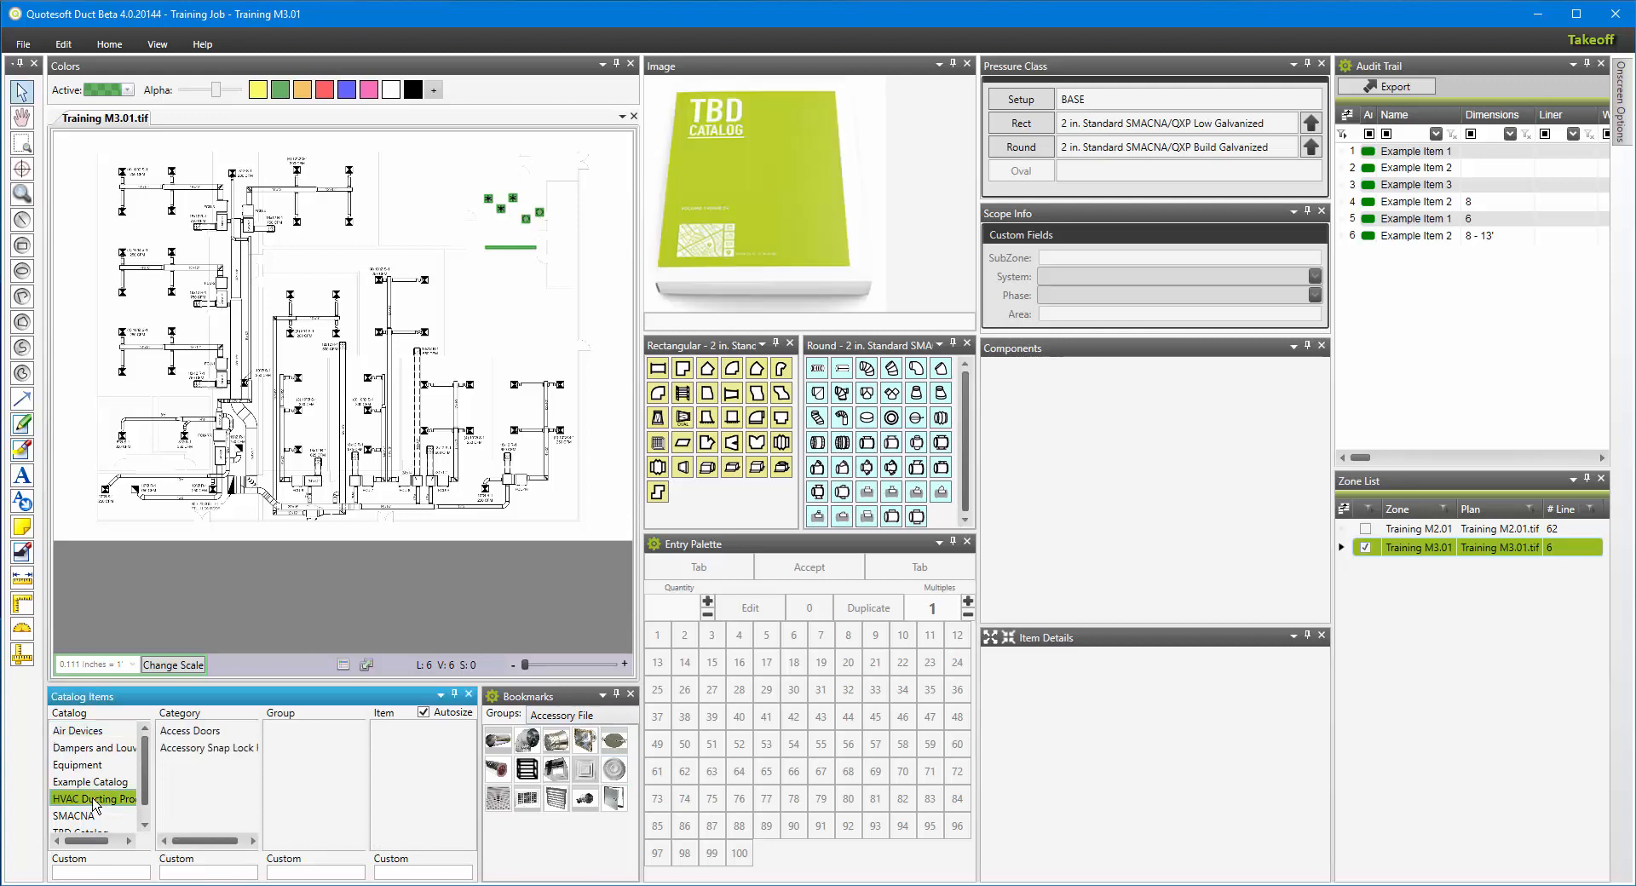
pyautogui.click(193, 748)
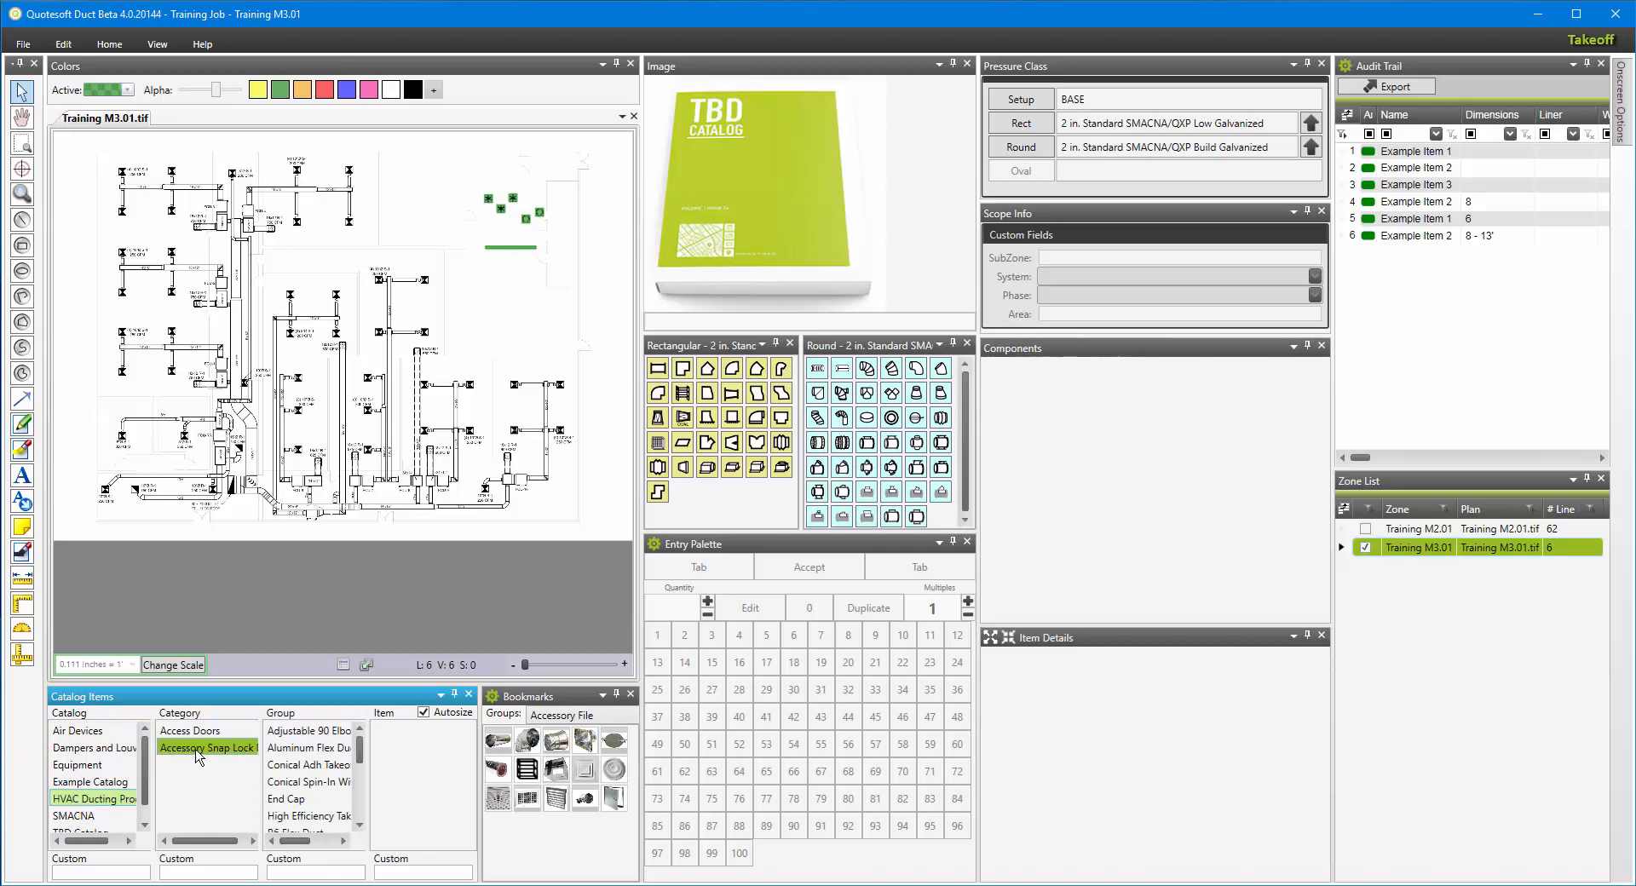
pyautogui.click(291, 801)
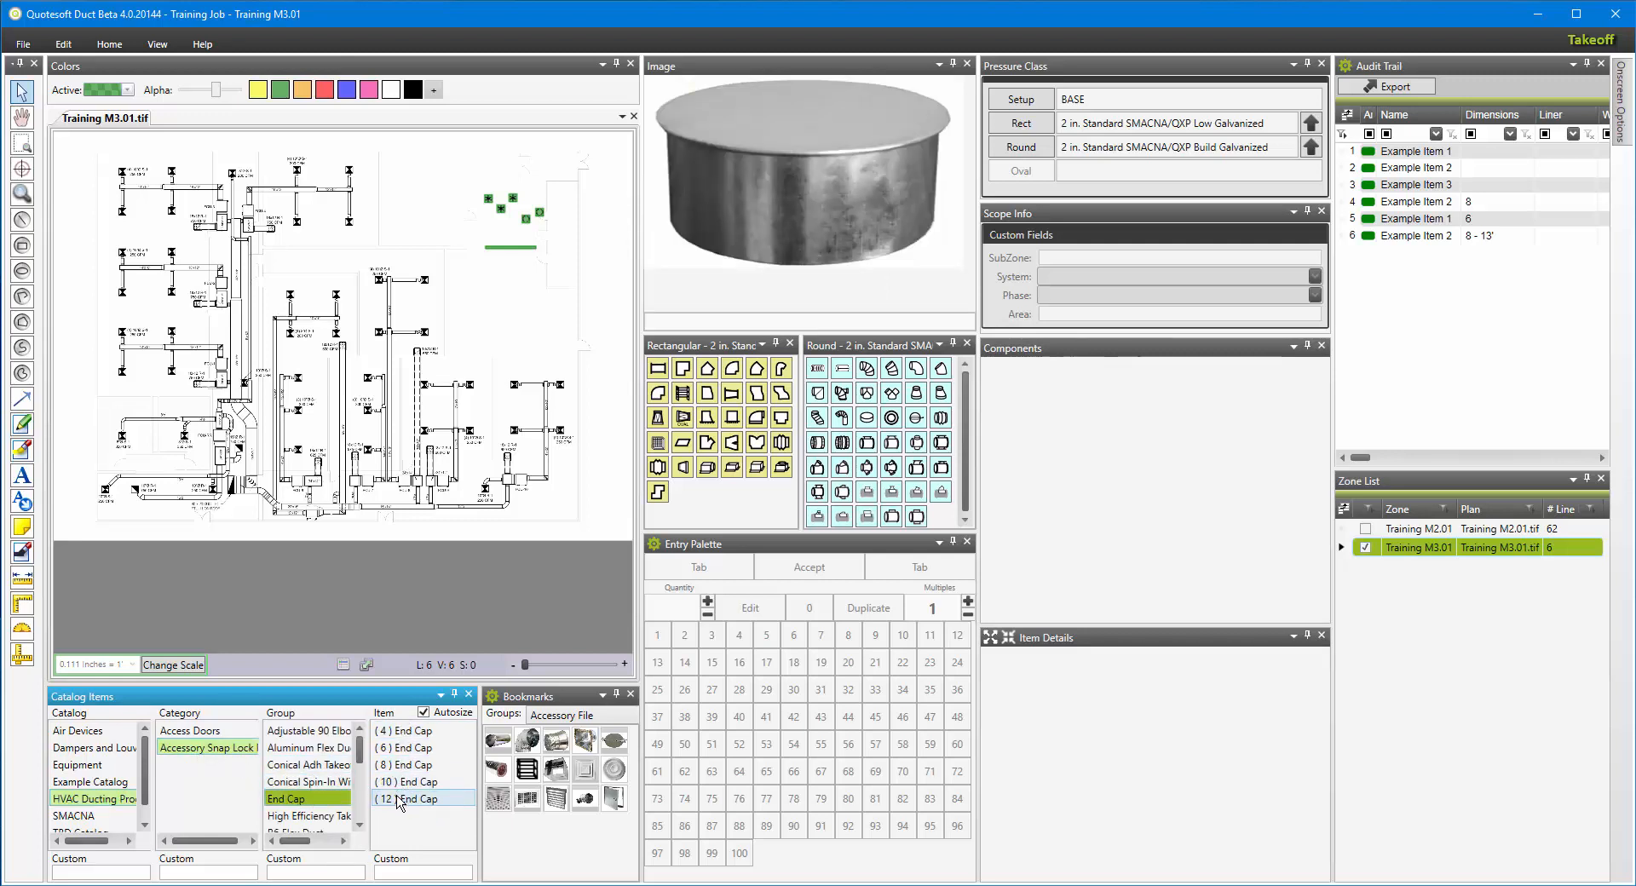
pyautogui.rightClick(288, 801)
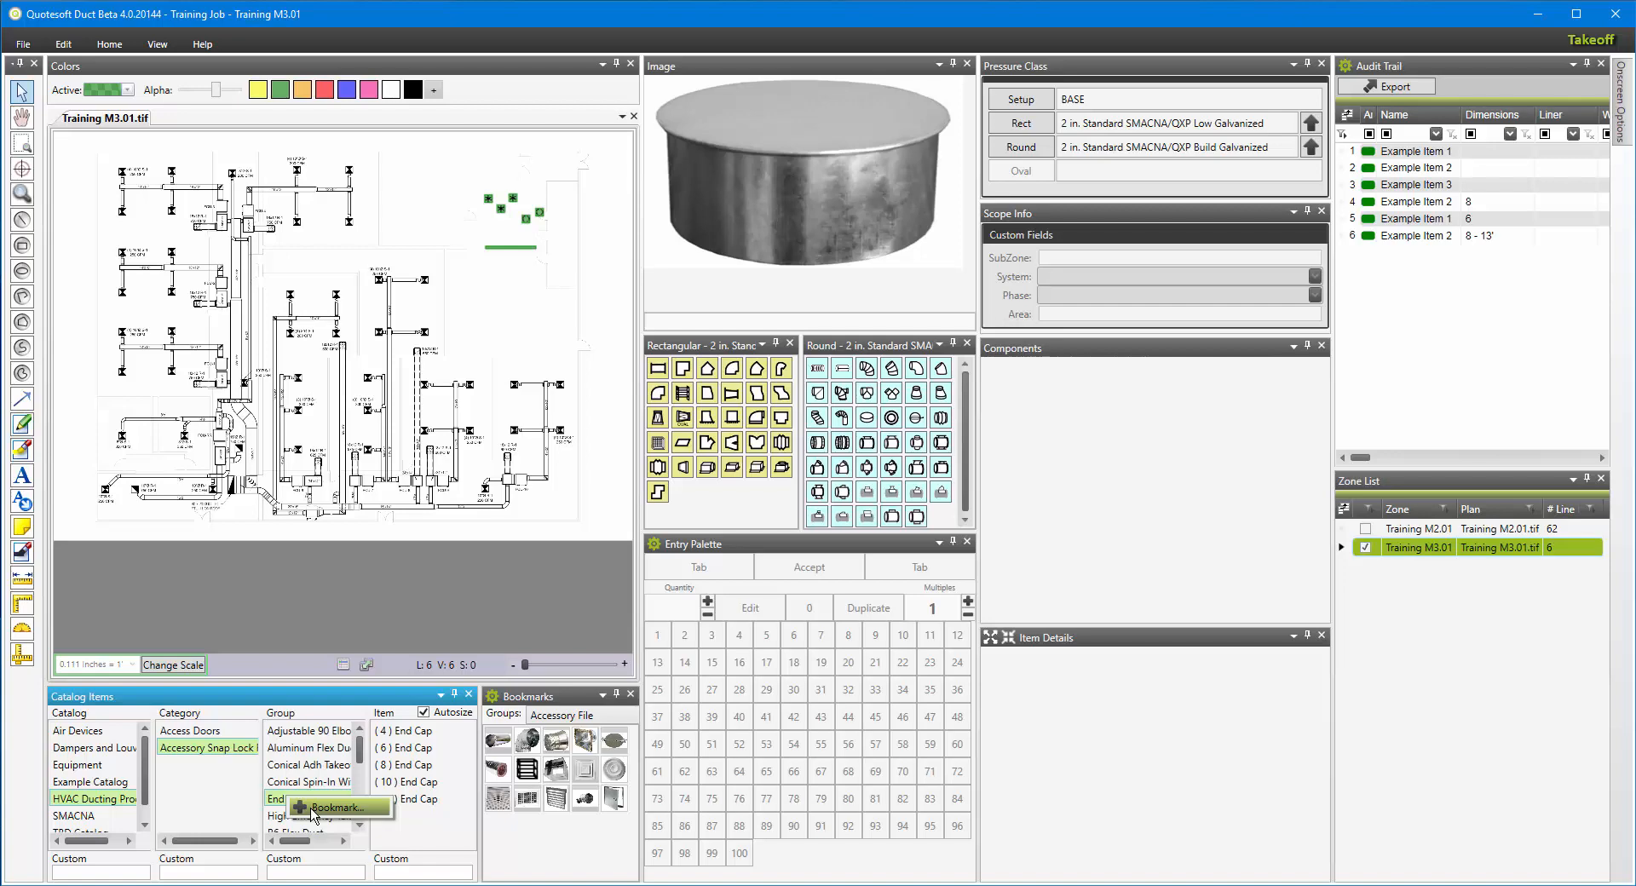
pyautogui.click(313, 813)
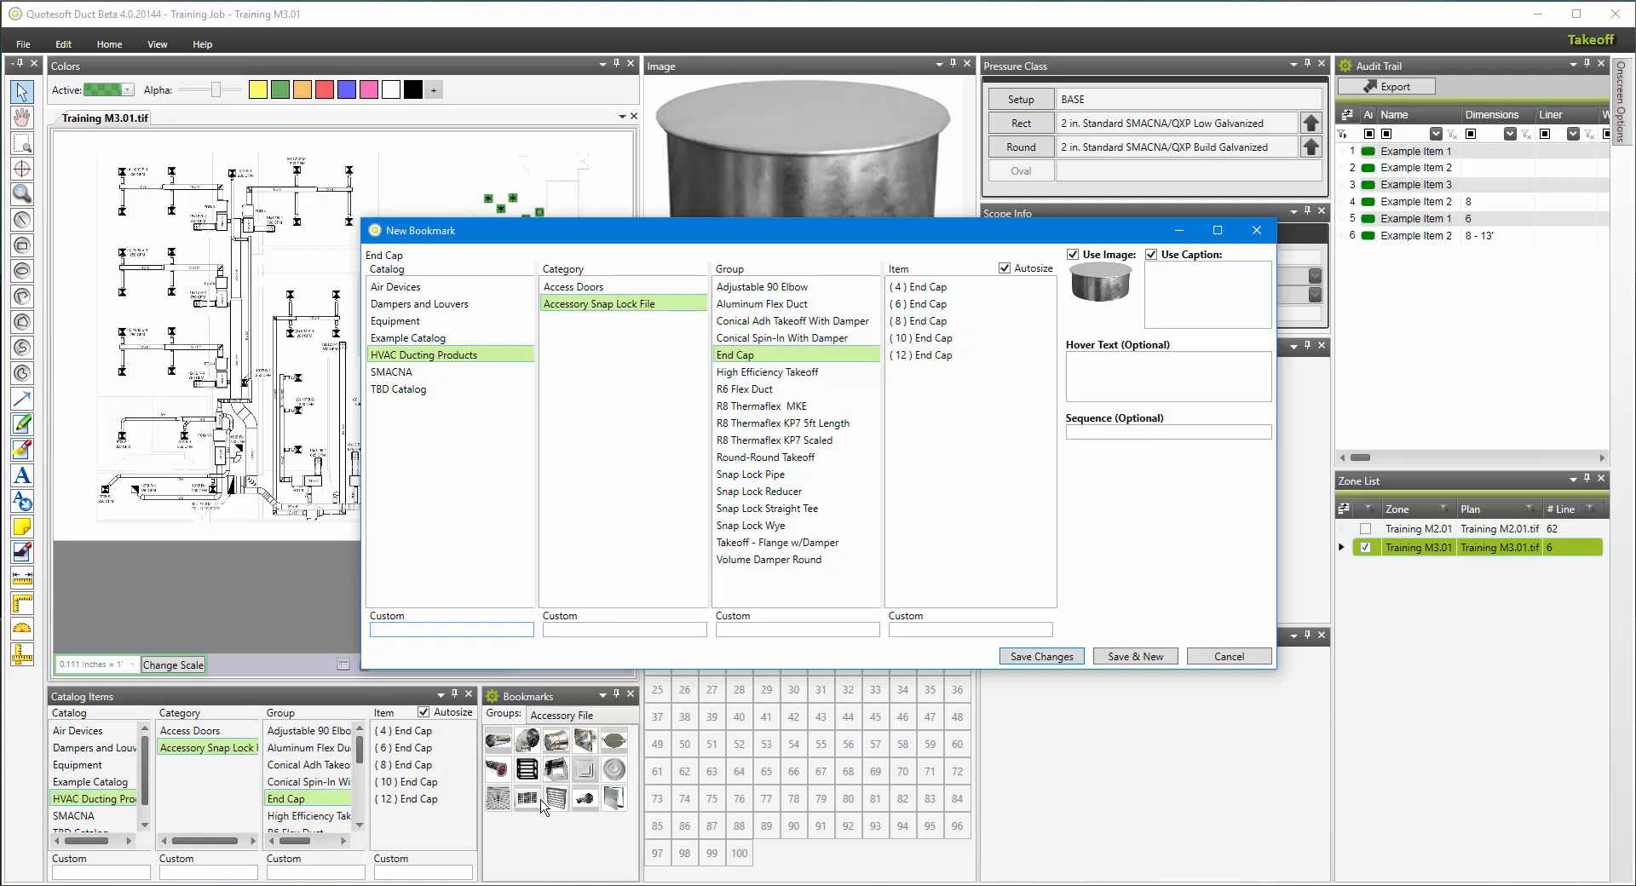
pyautogui.click(1101, 367)
pyautogui.write('E')
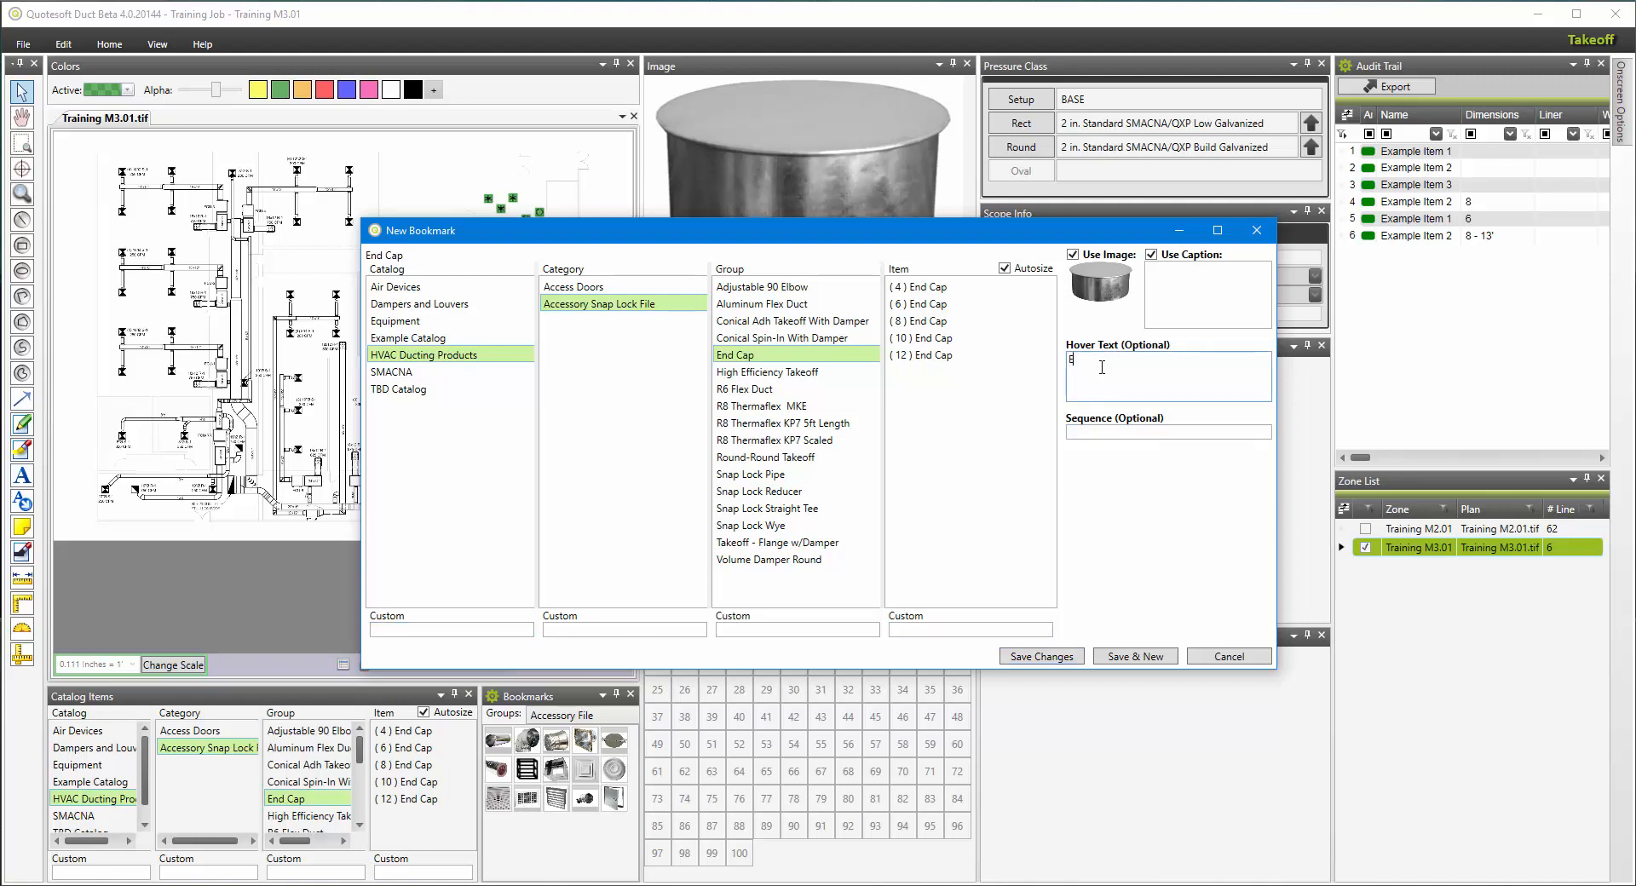
pyautogui.write('nd Cap')
pyautogui.click(1046, 658)
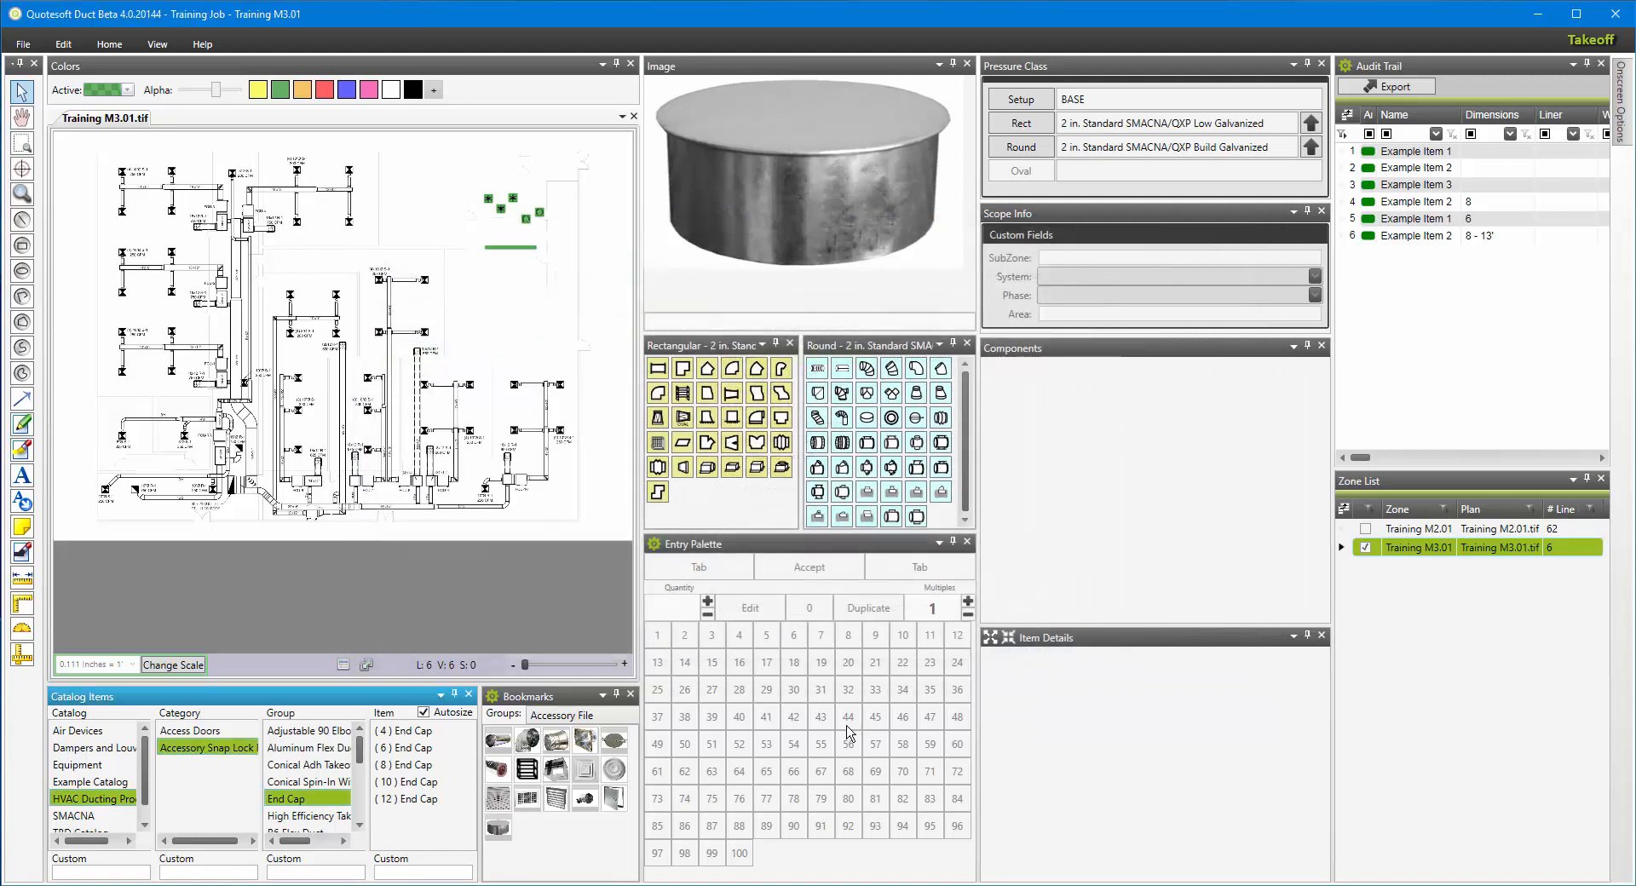
# - Check which sizes the new End Cap bookmark offers and leave the item selection without choosing one
pyautogui.click(498, 830)
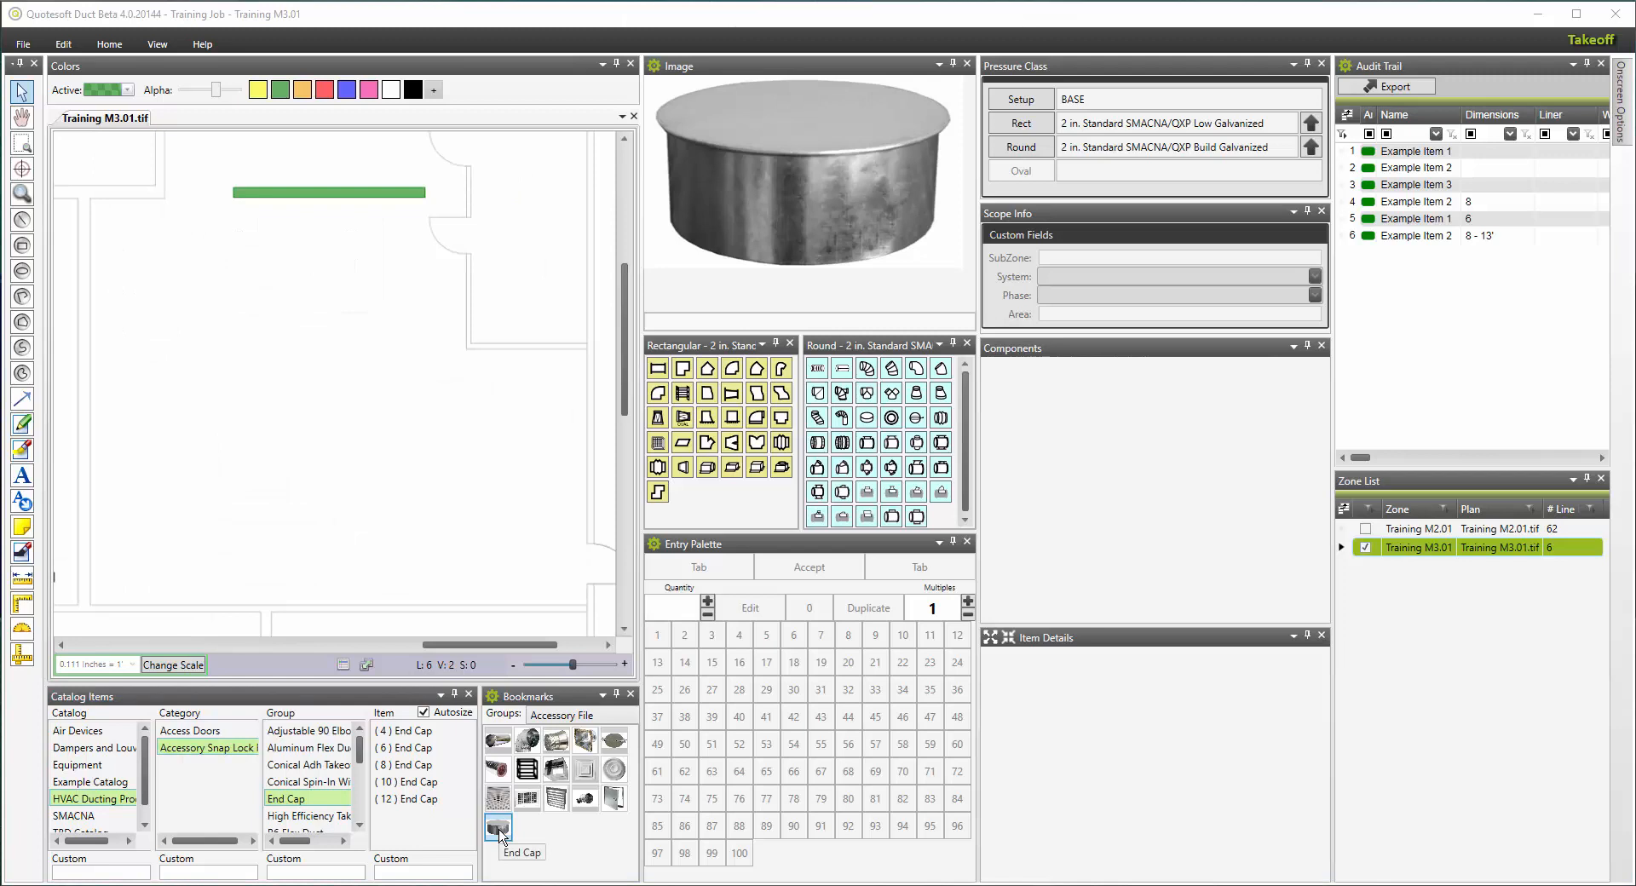
pyautogui.click(500, 836)
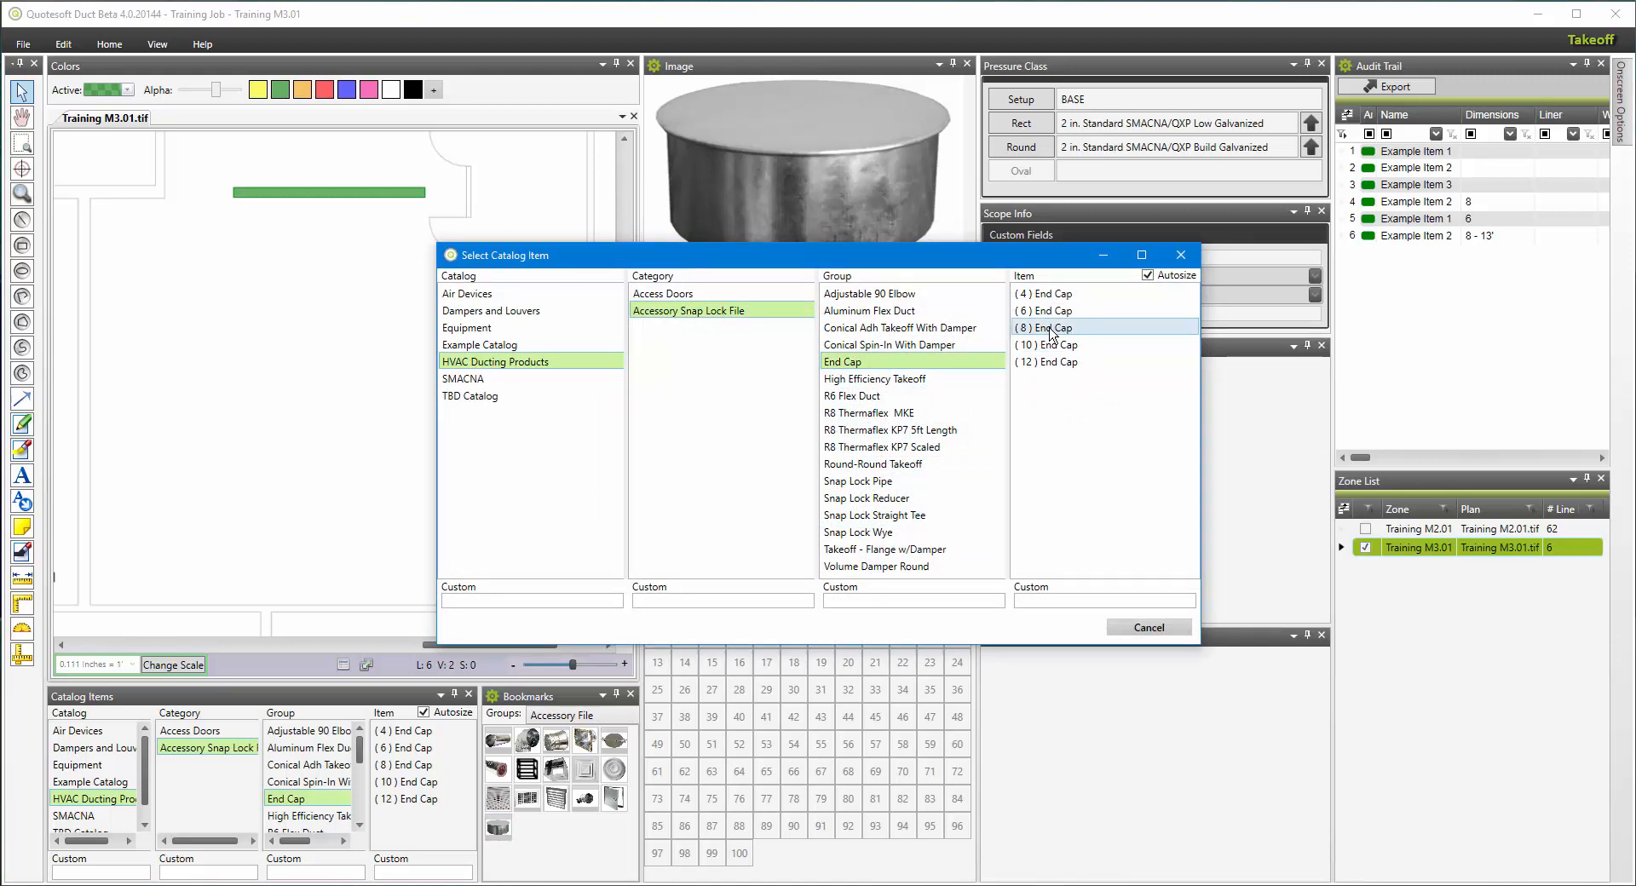
pyautogui.click(1141, 630)
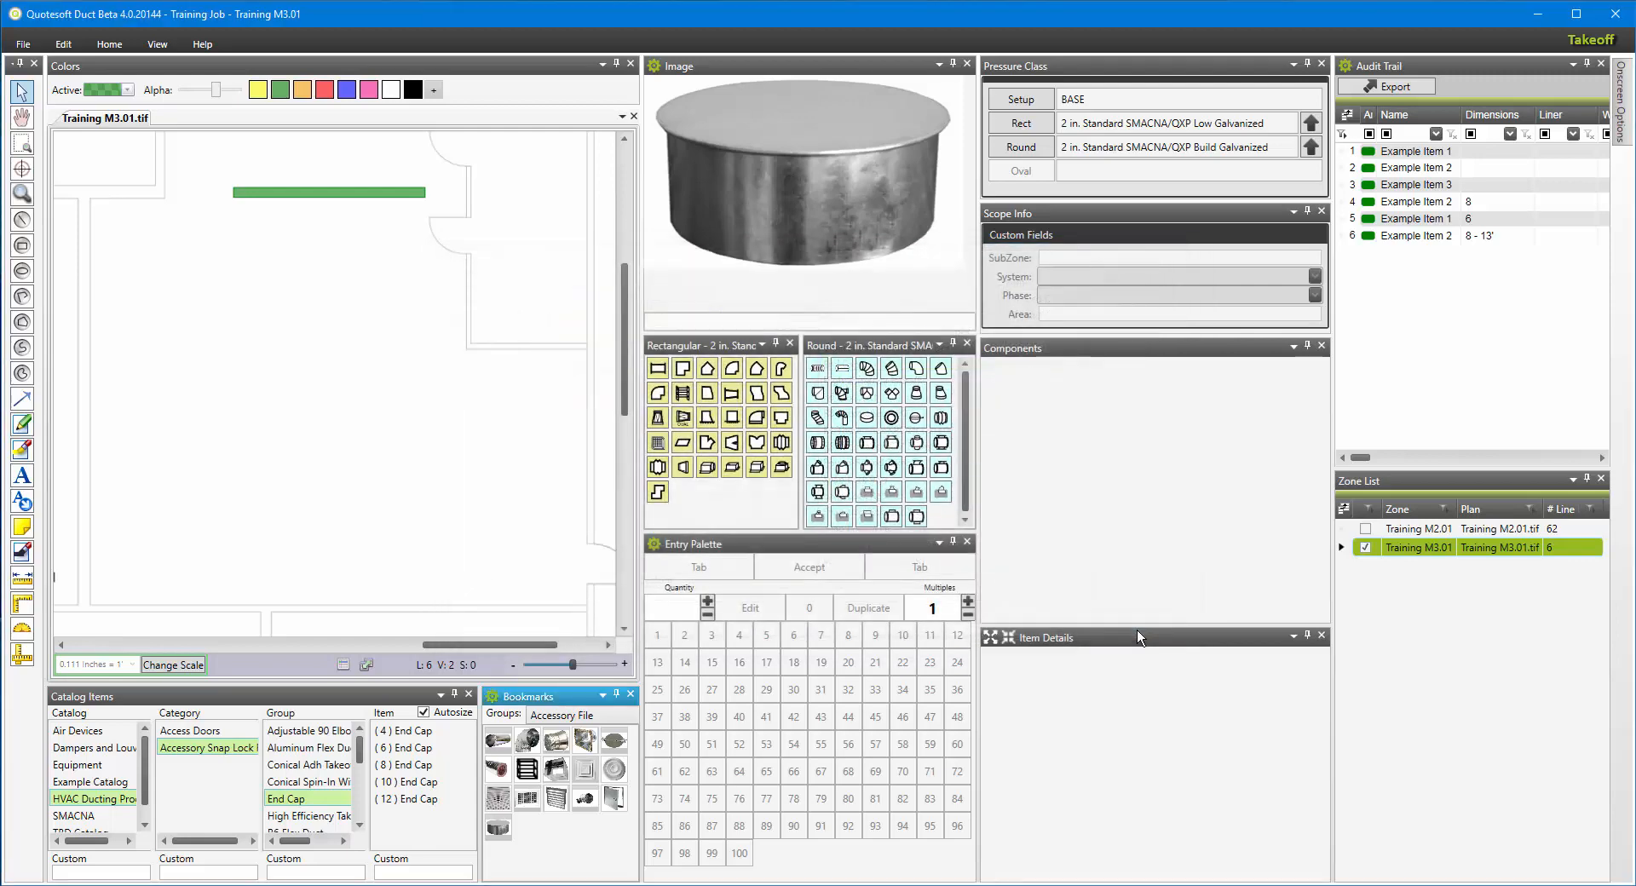
# - Place a 6-inch Adjustable 90 Elbow on the Training M3.01 plan, below the existing horizontal green run
pyautogui.click(528, 740)
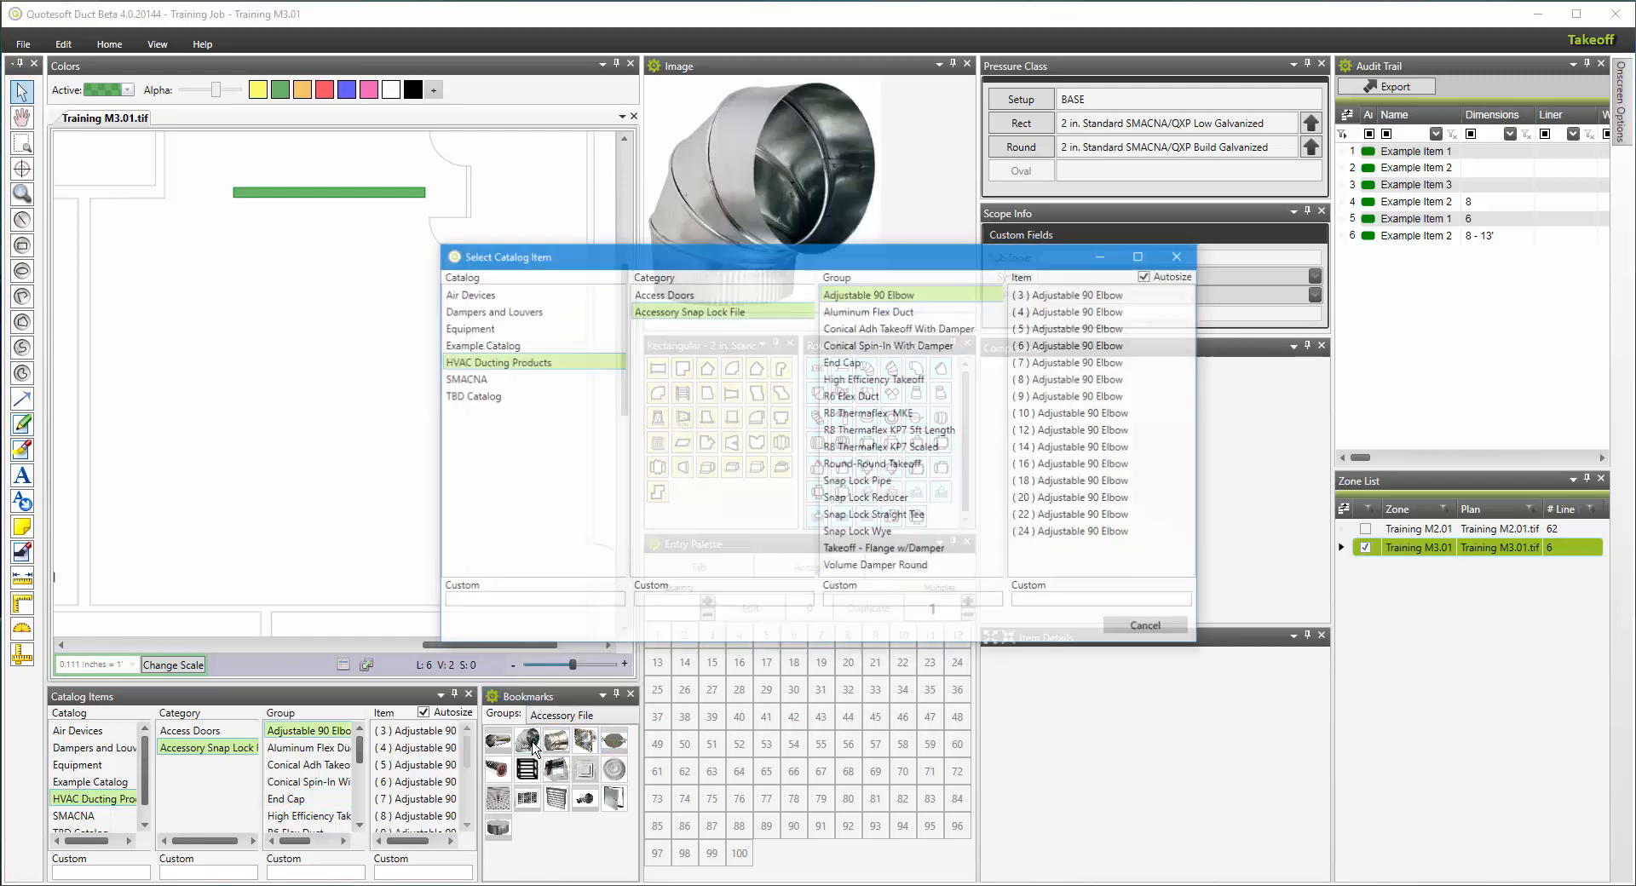
pyautogui.click(1070, 347)
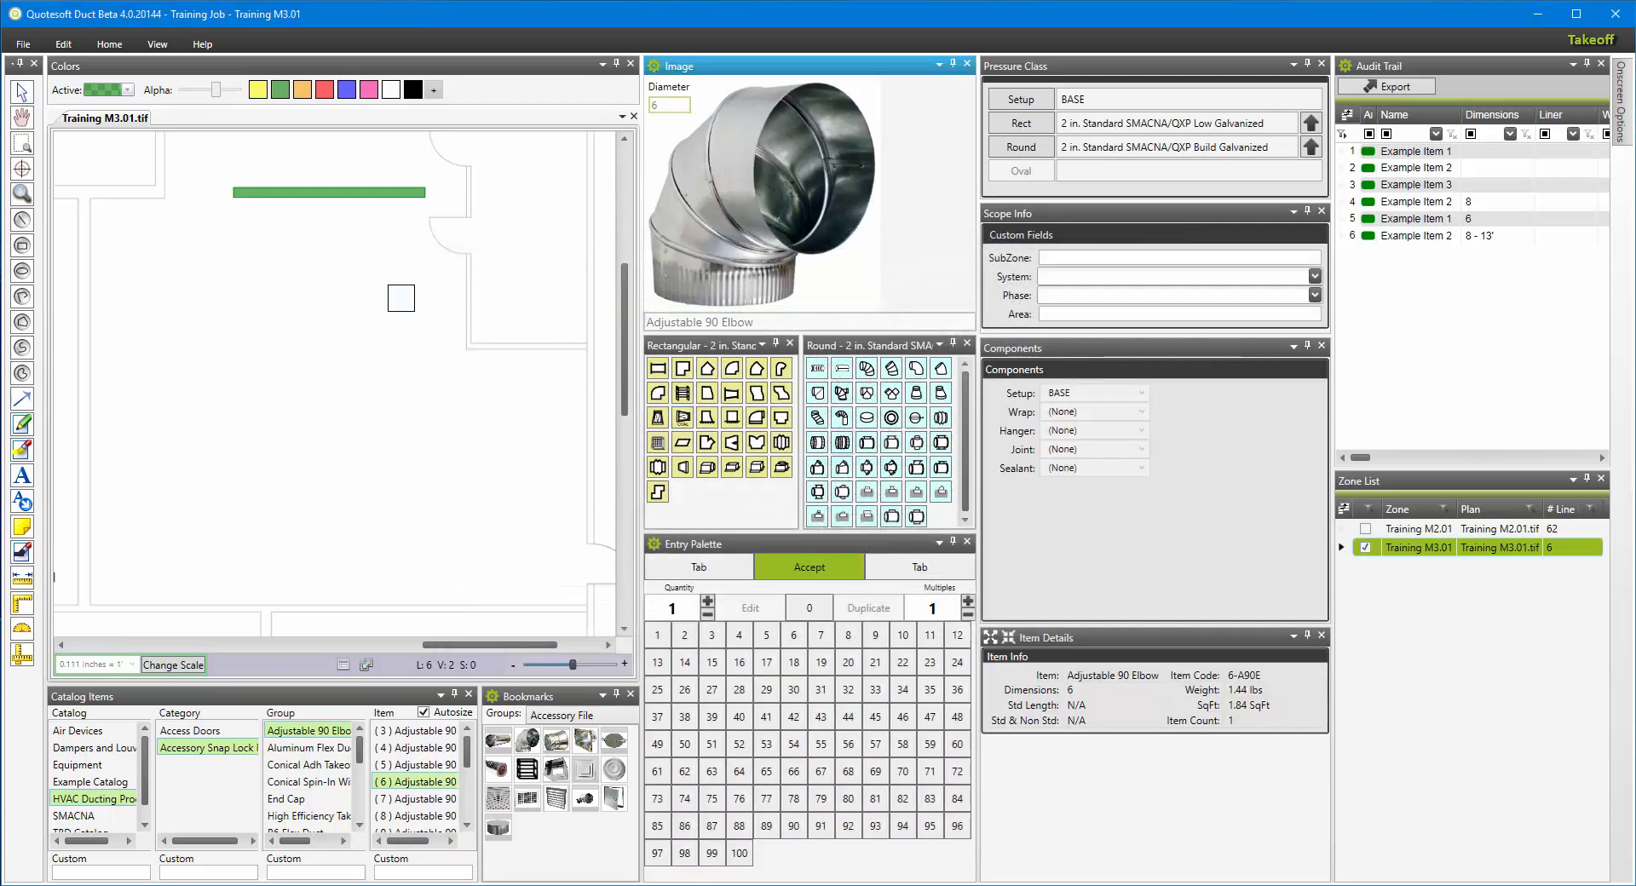
pyautogui.click(400, 298)
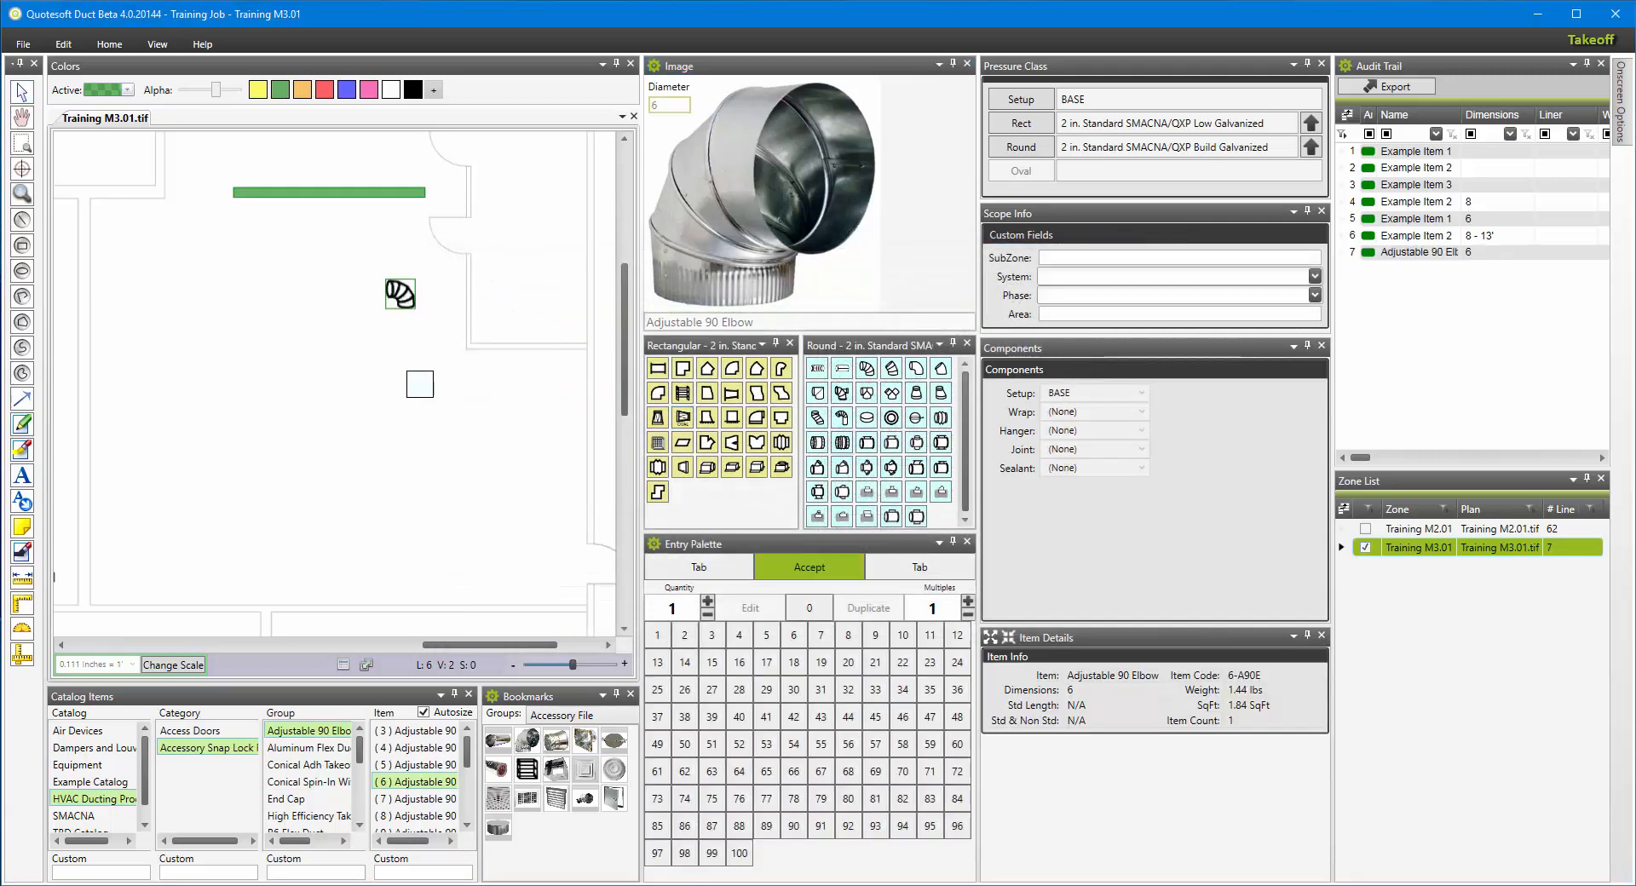
# - Draw a 6-inch Snap Lock Pipe about 10 ft long downward from the elbow and place a 6-inch End Cap at its end
pyautogui.click(499, 743)
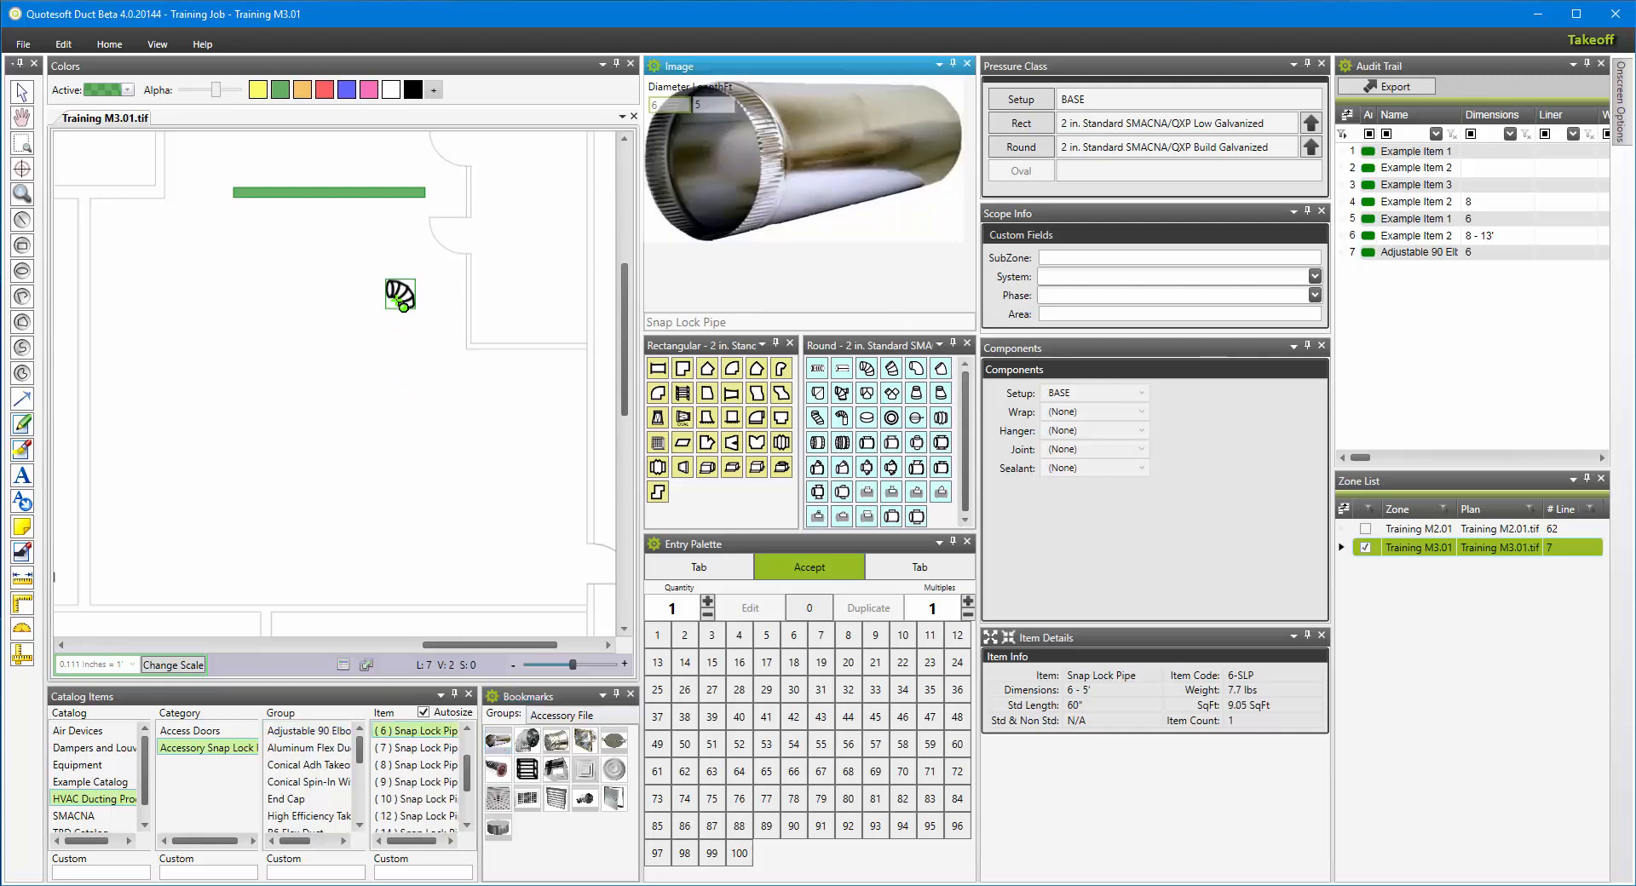
pyautogui.click(396, 300)
pyautogui.click(394, 445)
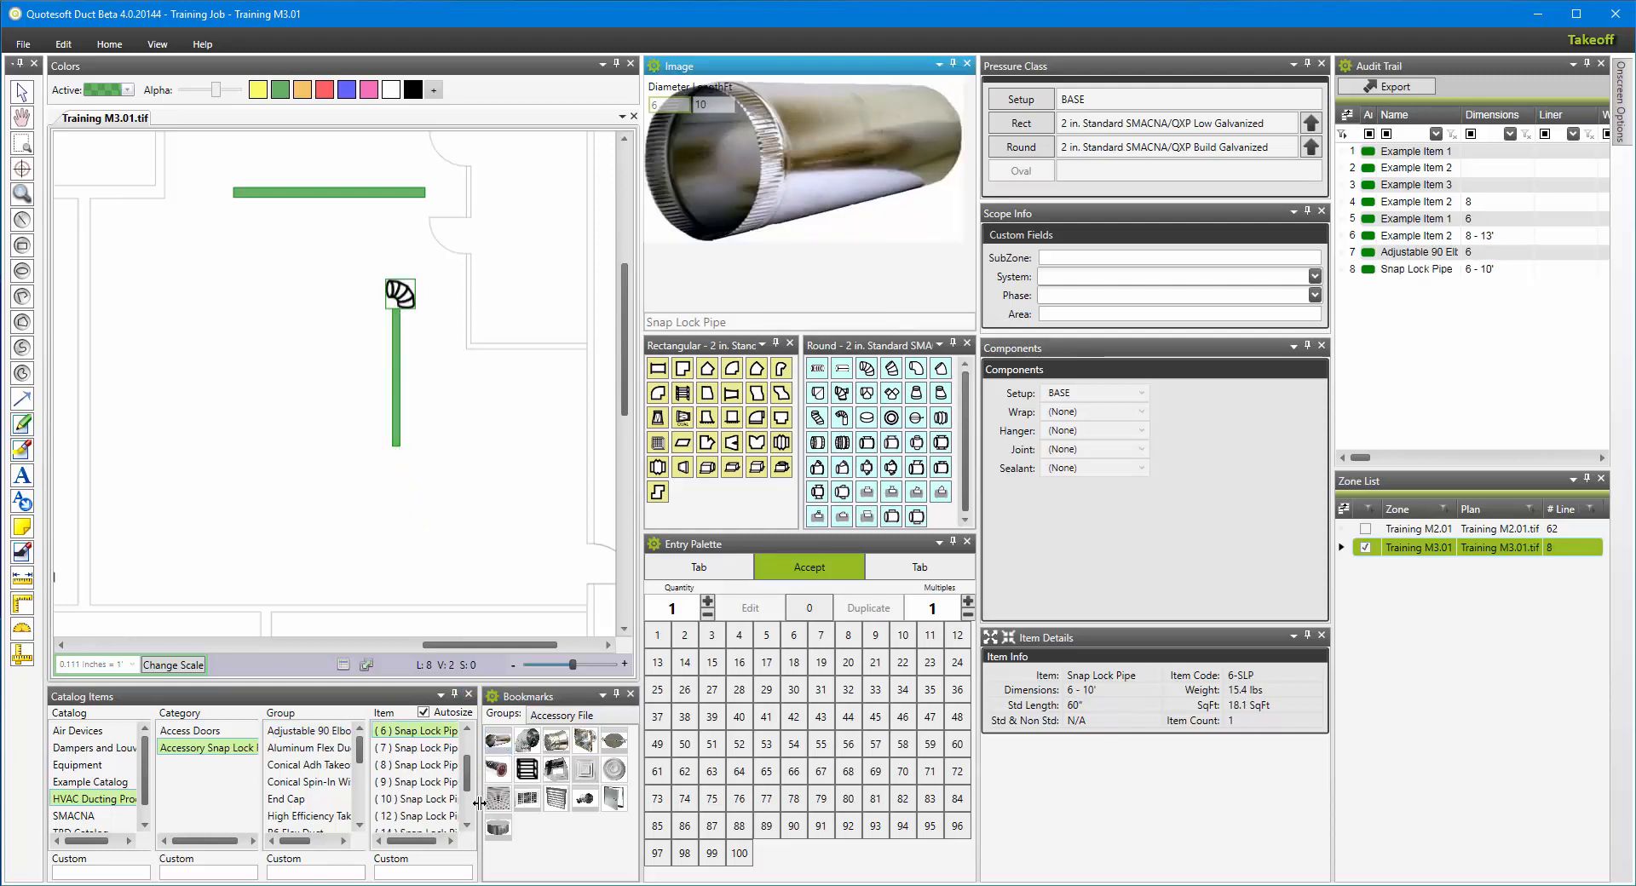
pyautogui.click(498, 828)
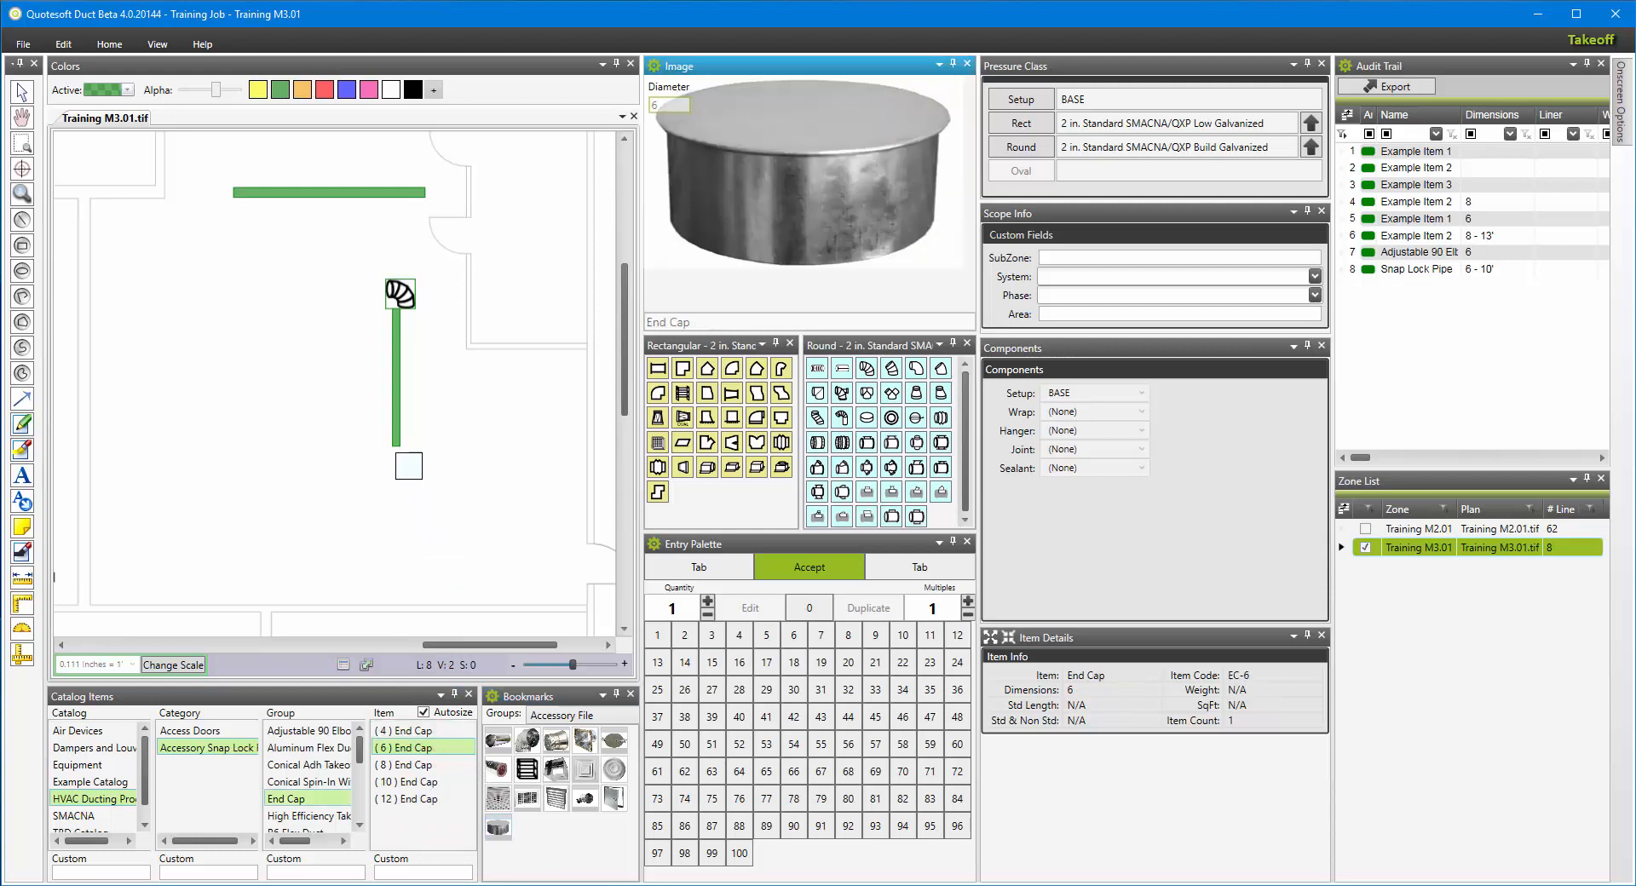
pyautogui.click(396, 451)
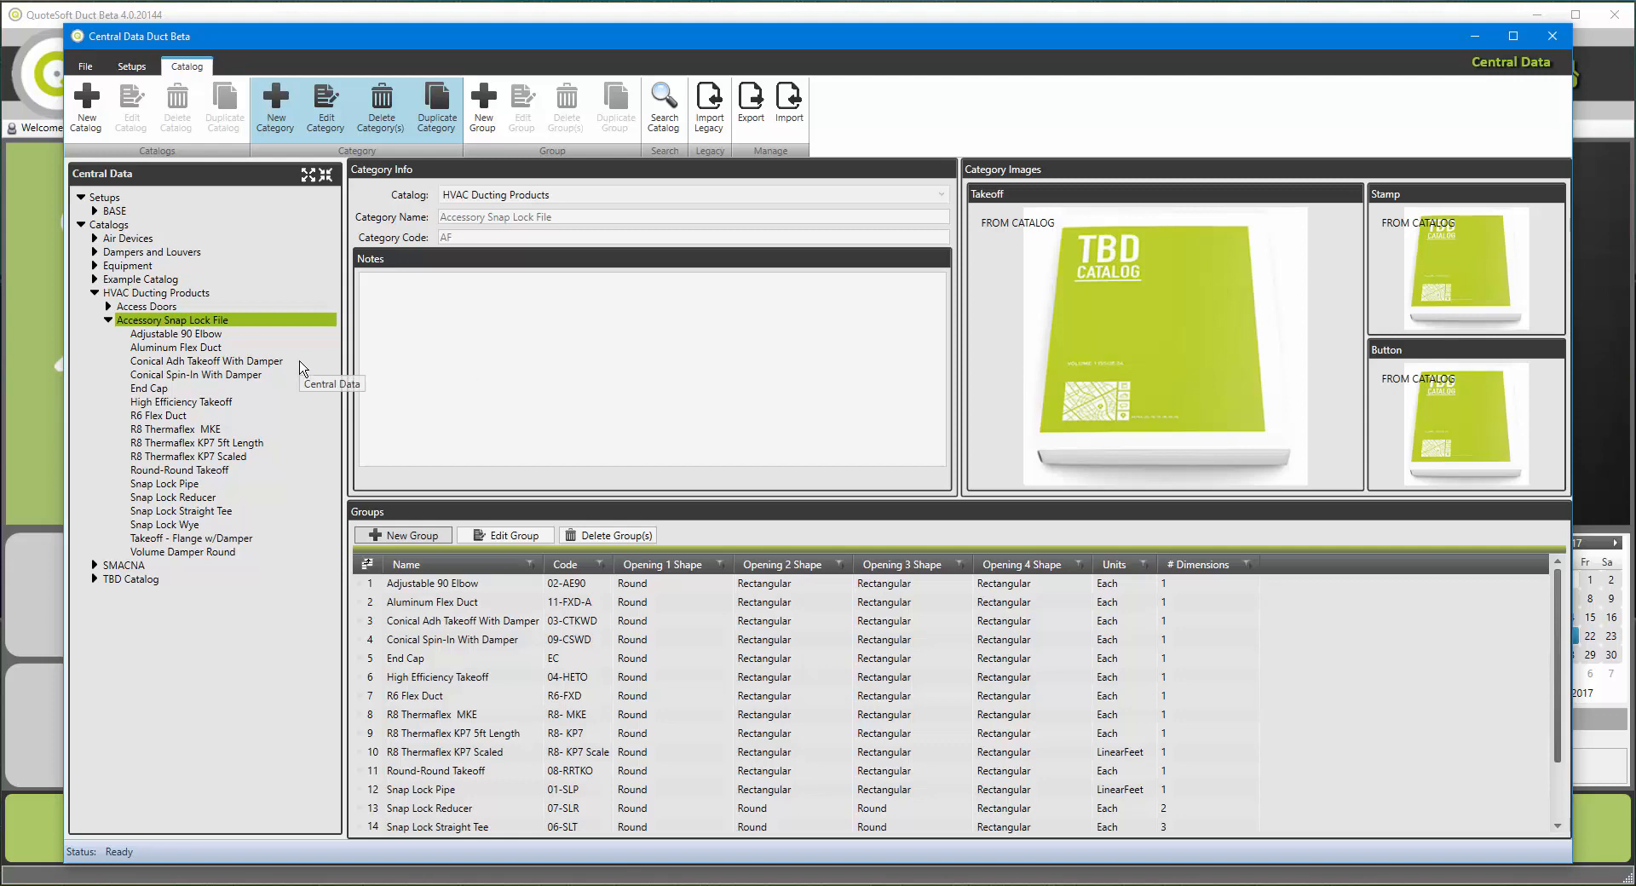
# - In Central Data, start a new group in Accessory Snap Lock File named Register Box with the group code RB
pyautogui.click(490, 104)
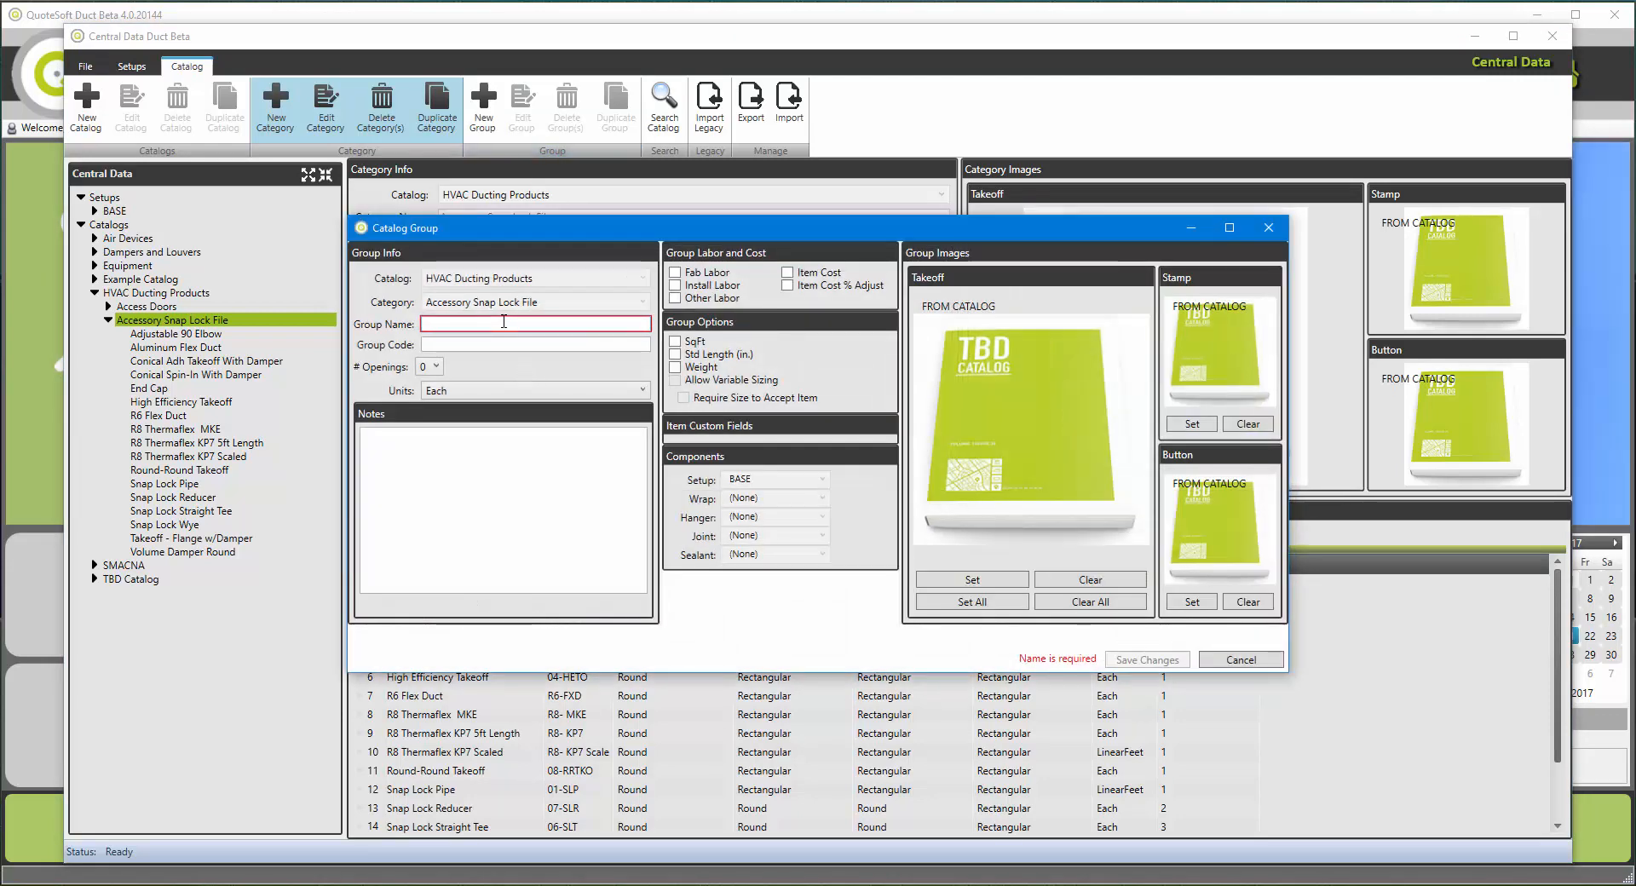
pyautogui.write('R')
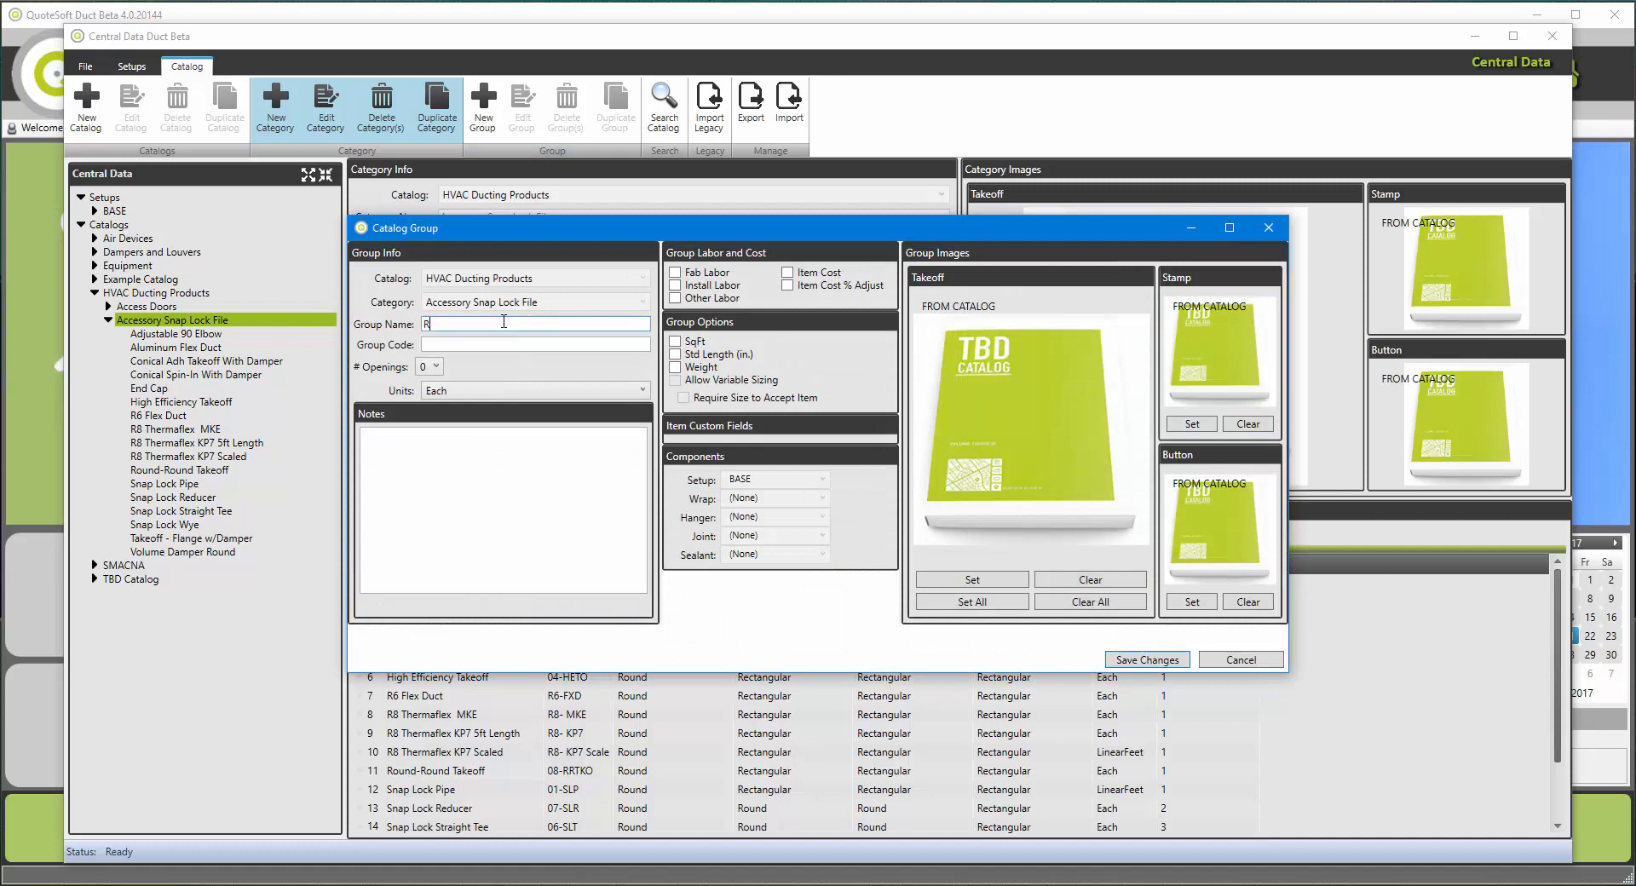
pyautogui.write('egister Box')
pyautogui.press('Tab')
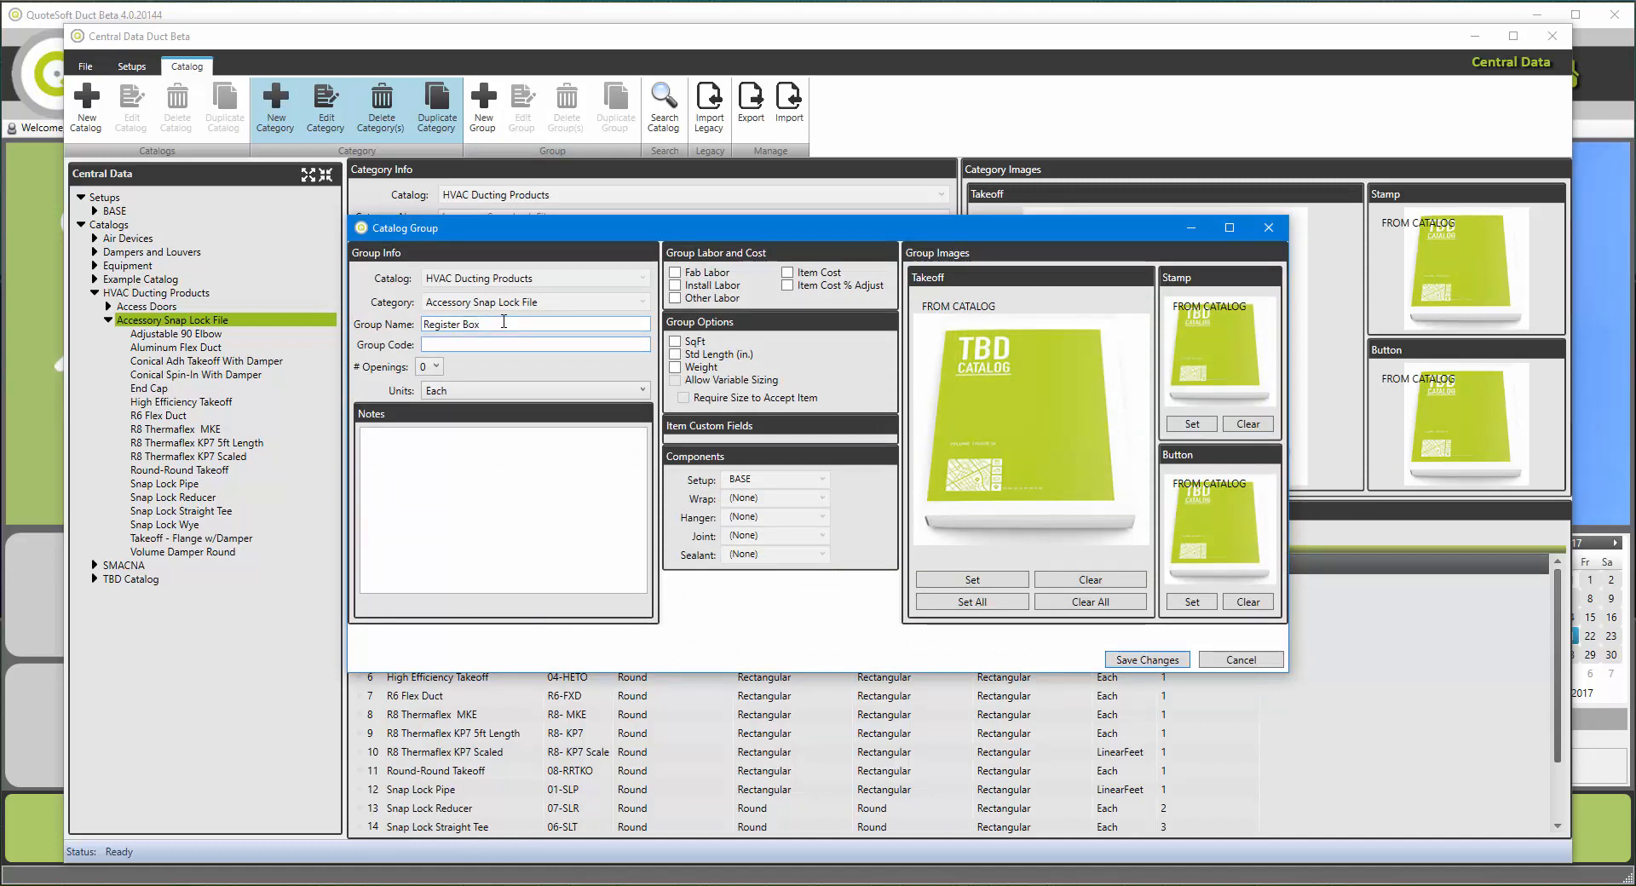
pyautogui.write('RB')
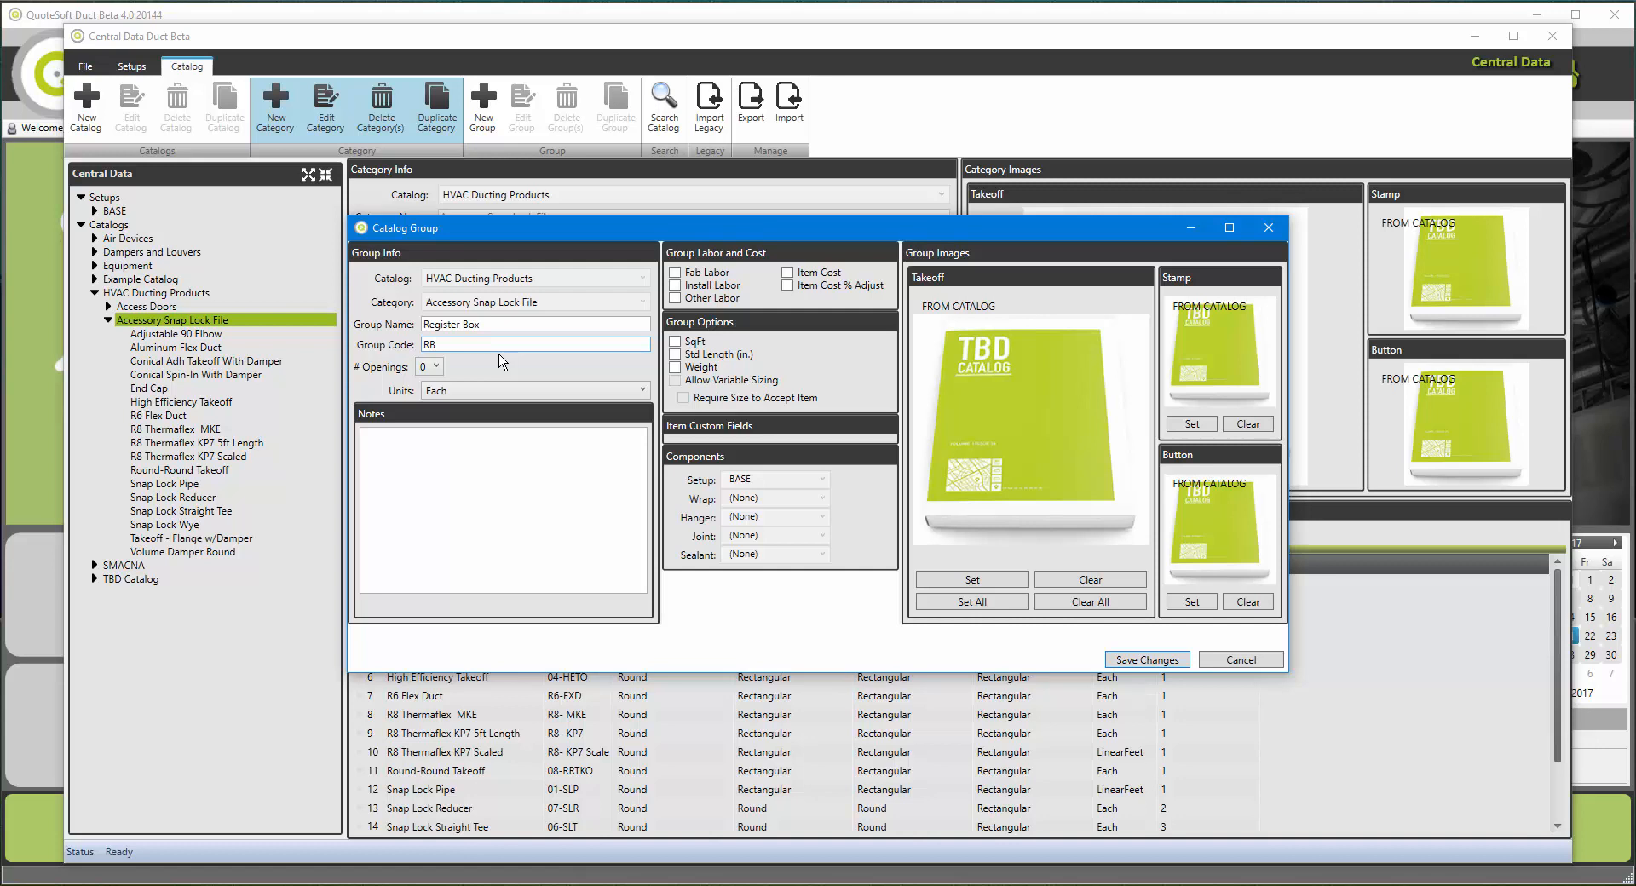
# - Give the Register Box group two openings, with Opening 1 round and Opening 2 rectangular
pyautogui.click(429, 368)
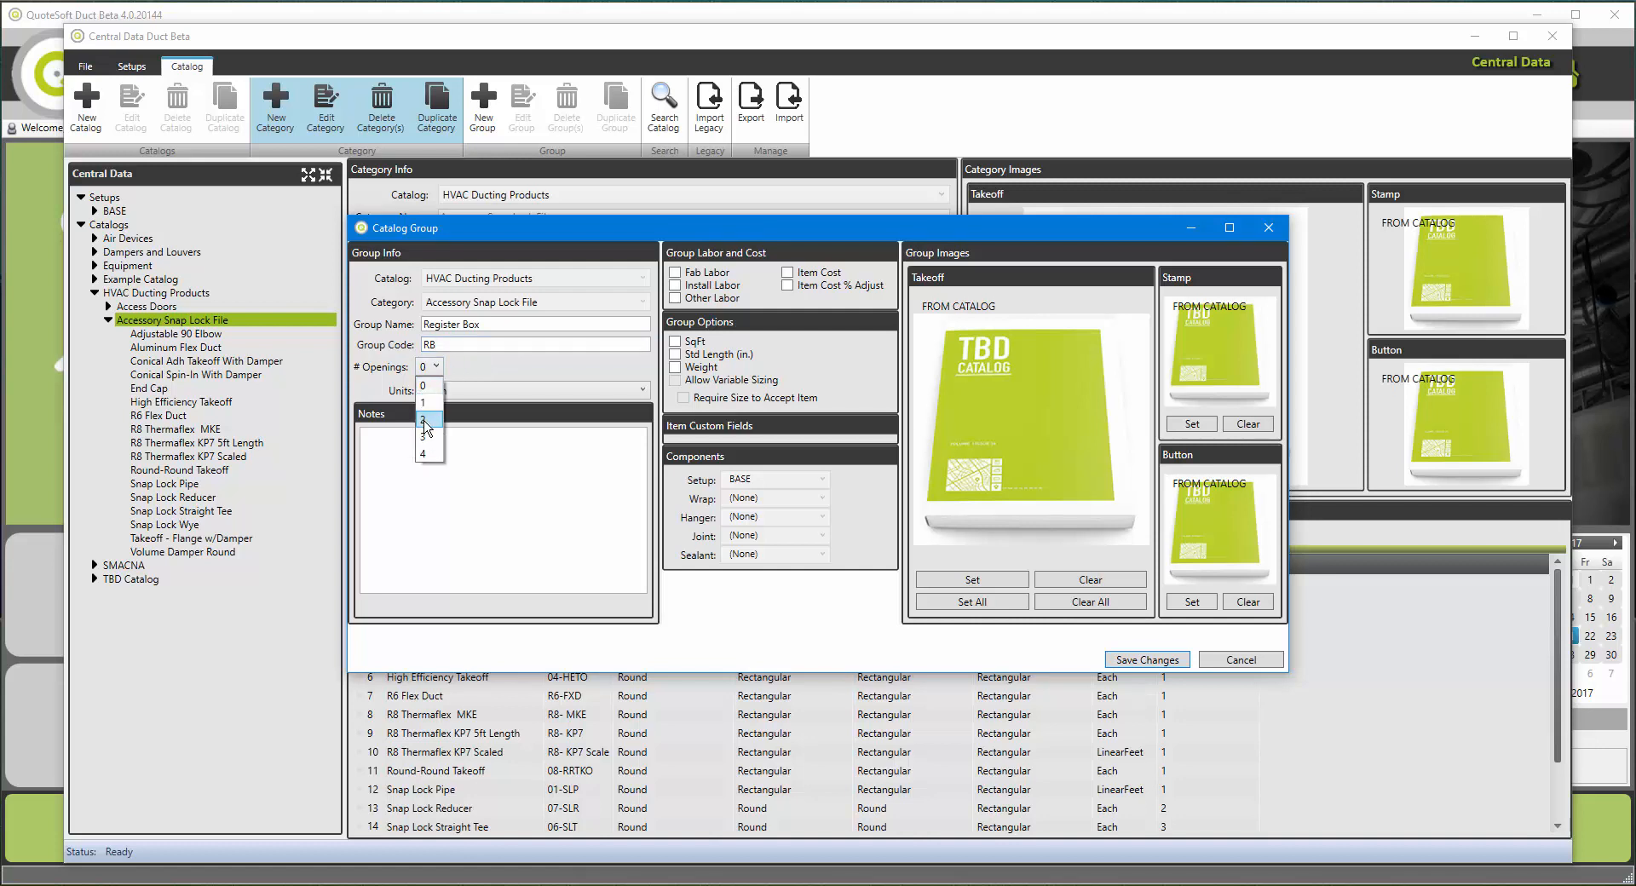
pyautogui.click(424, 420)
pyautogui.click(474, 412)
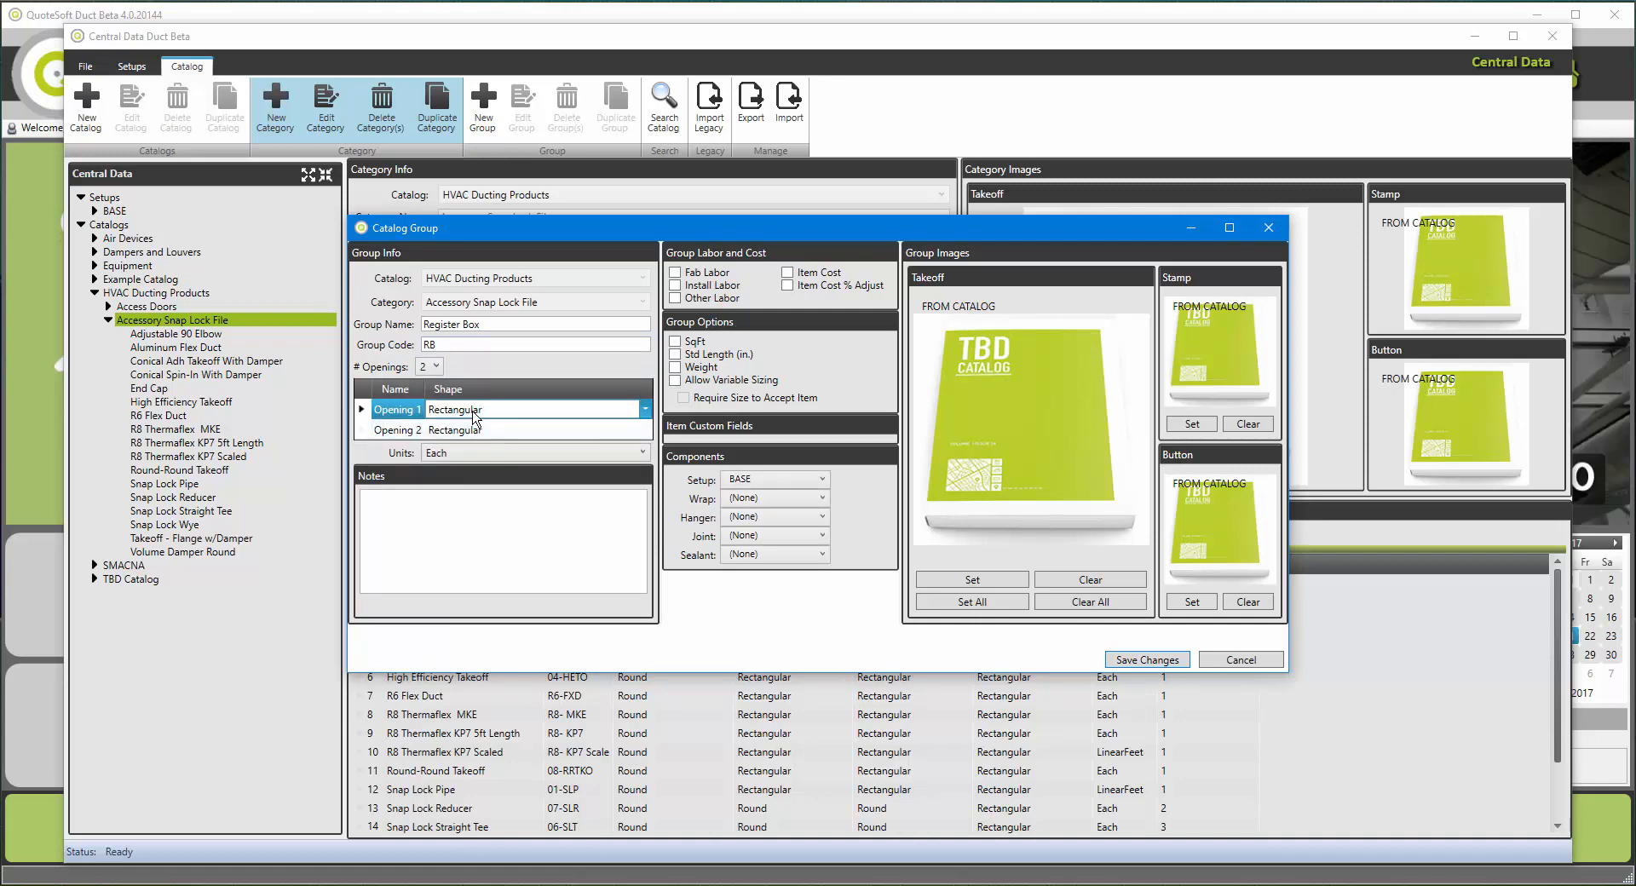
pyautogui.click(475, 412)
pyautogui.click(474, 440)
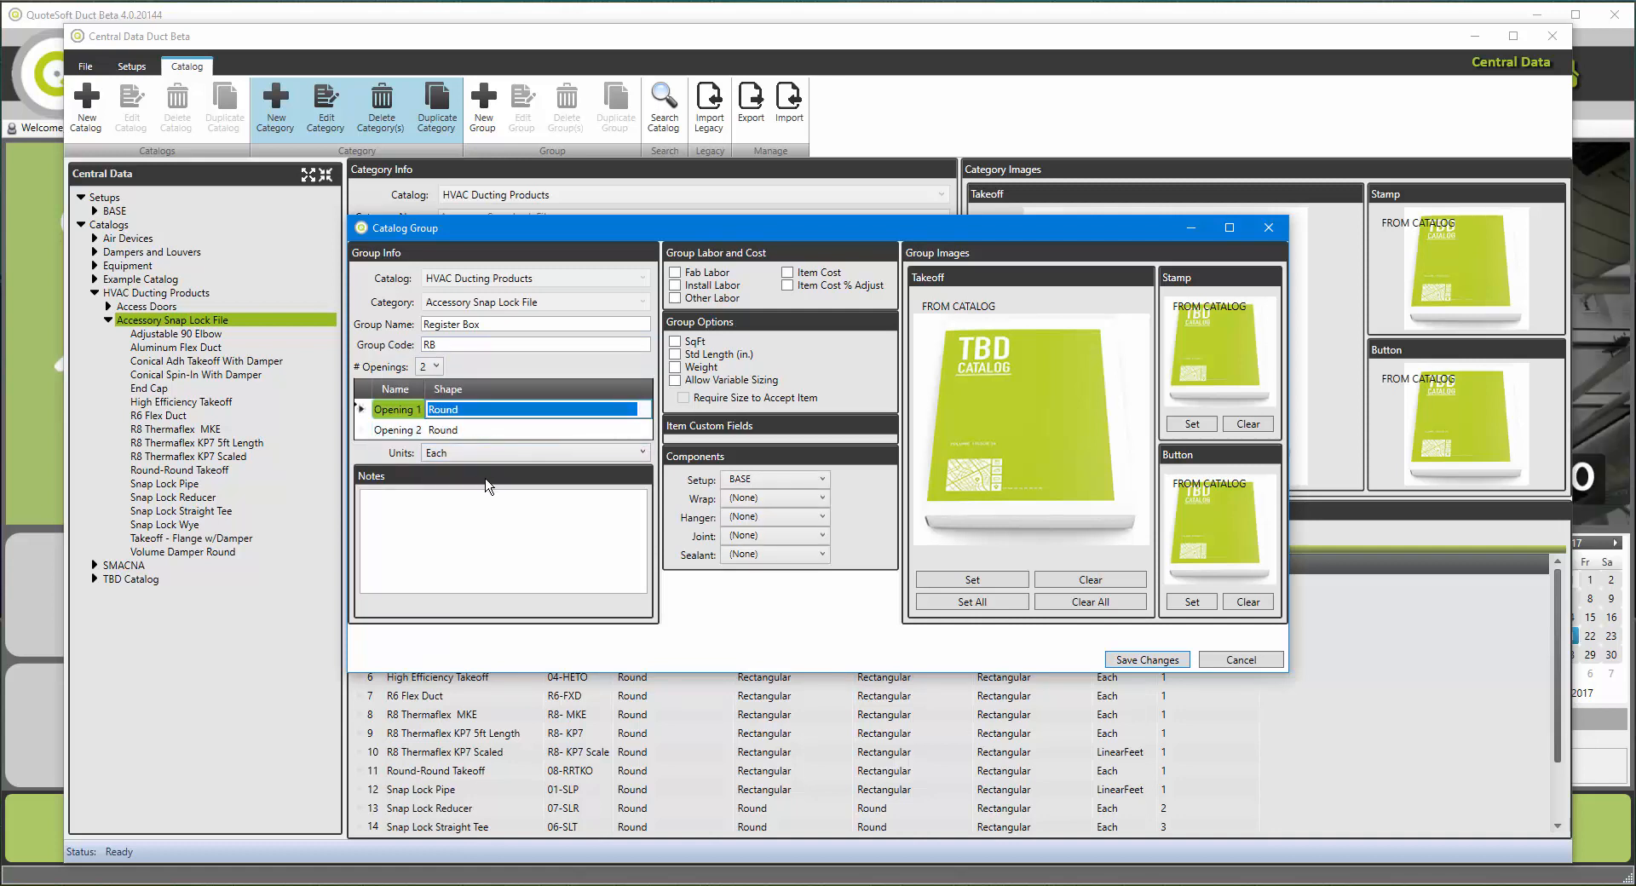
pyautogui.click(470, 432)
pyautogui.click(470, 432)
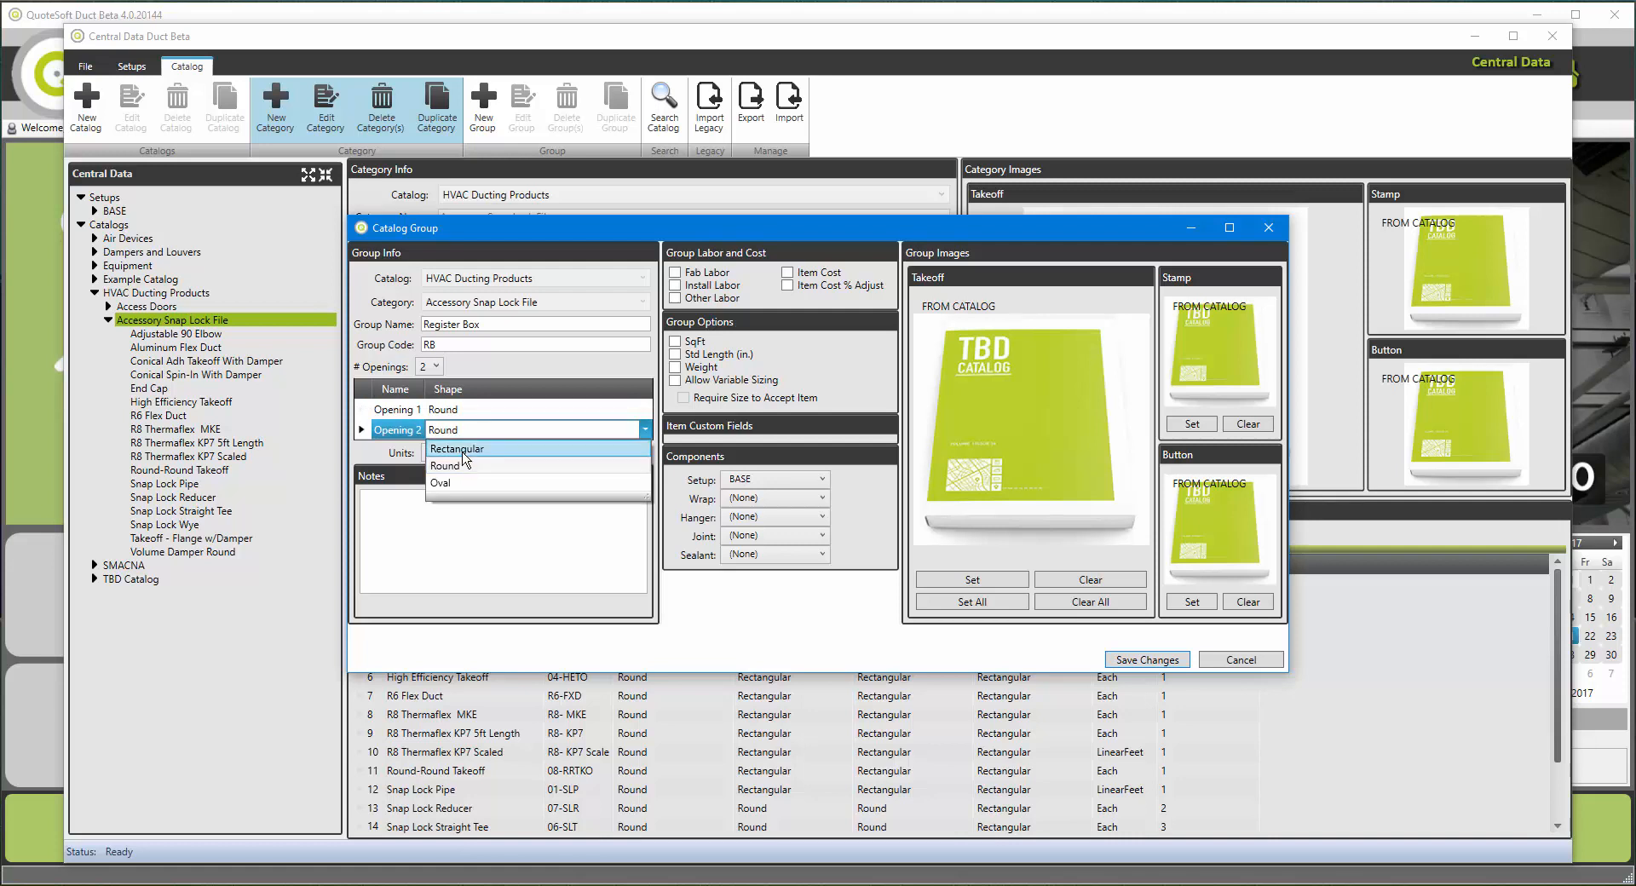
pyautogui.click(460, 450)
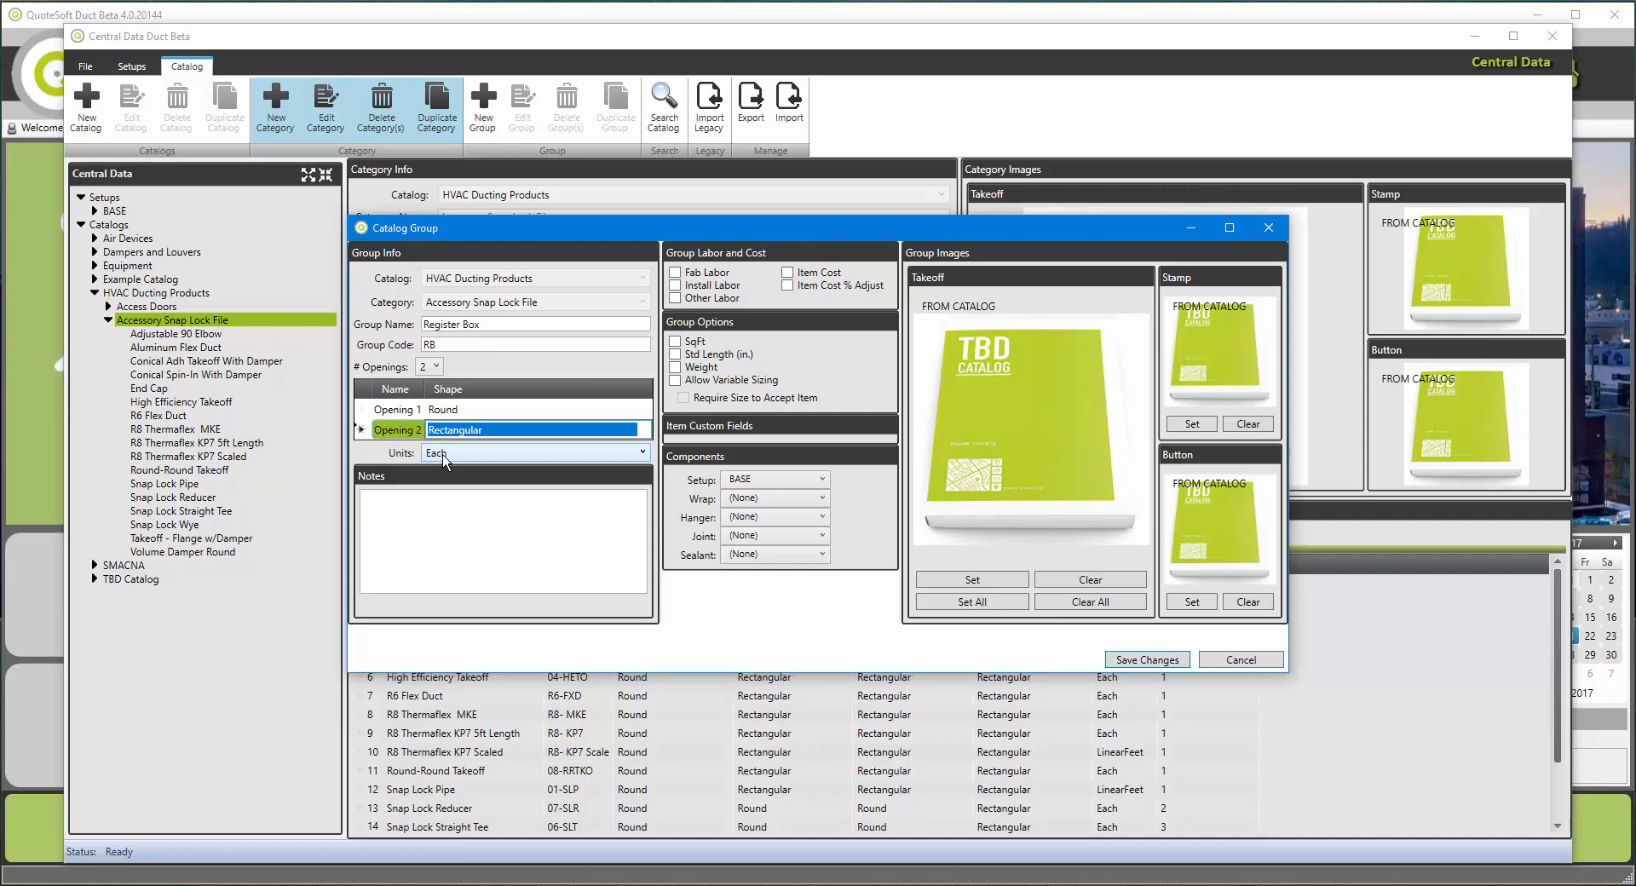
# - Enable Install Labor and Item Cost, assign RegisterBox.jpg to all group images, and save the Register Box group
pyautogui.click(677, 287)
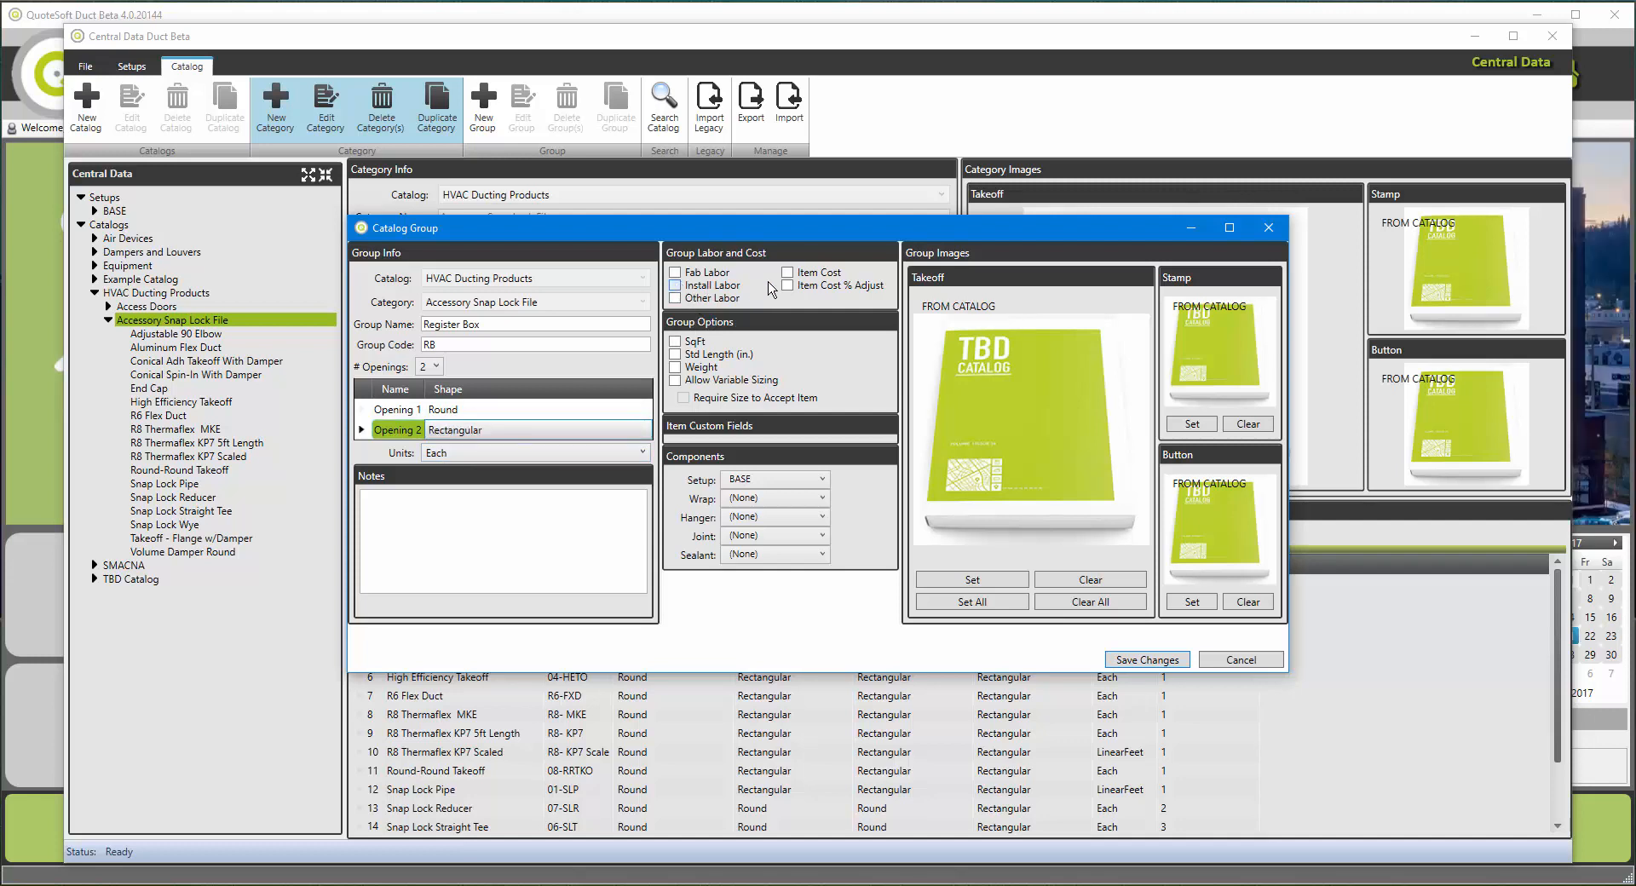
pyautogui.click(788, 272)
pyautogui.click(973, 601)
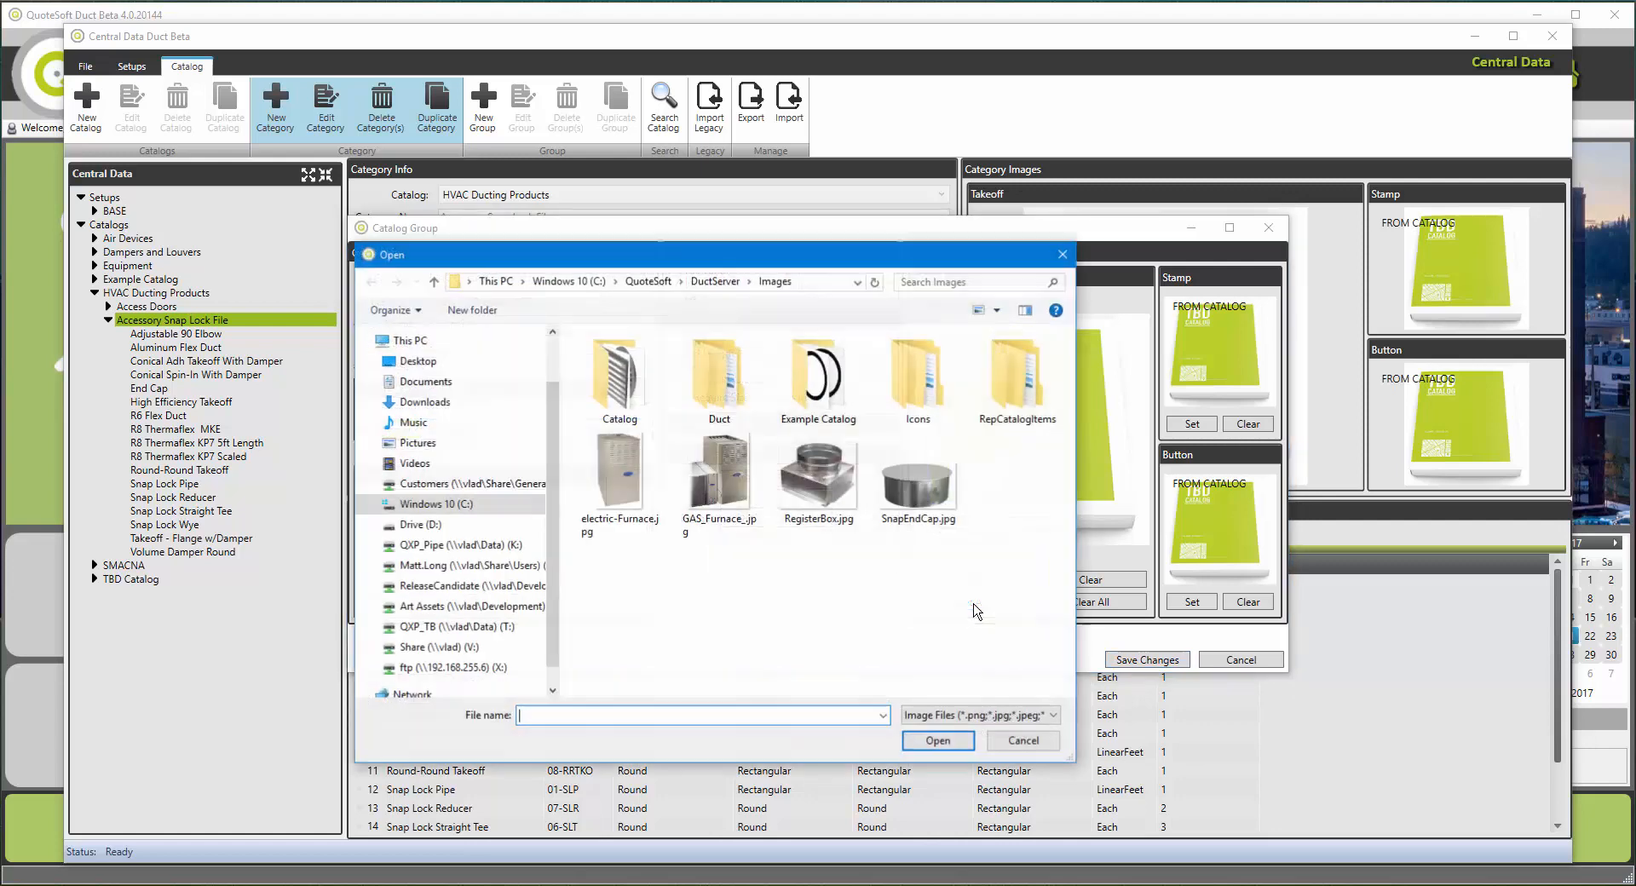
pyautogui.click(820, 492)
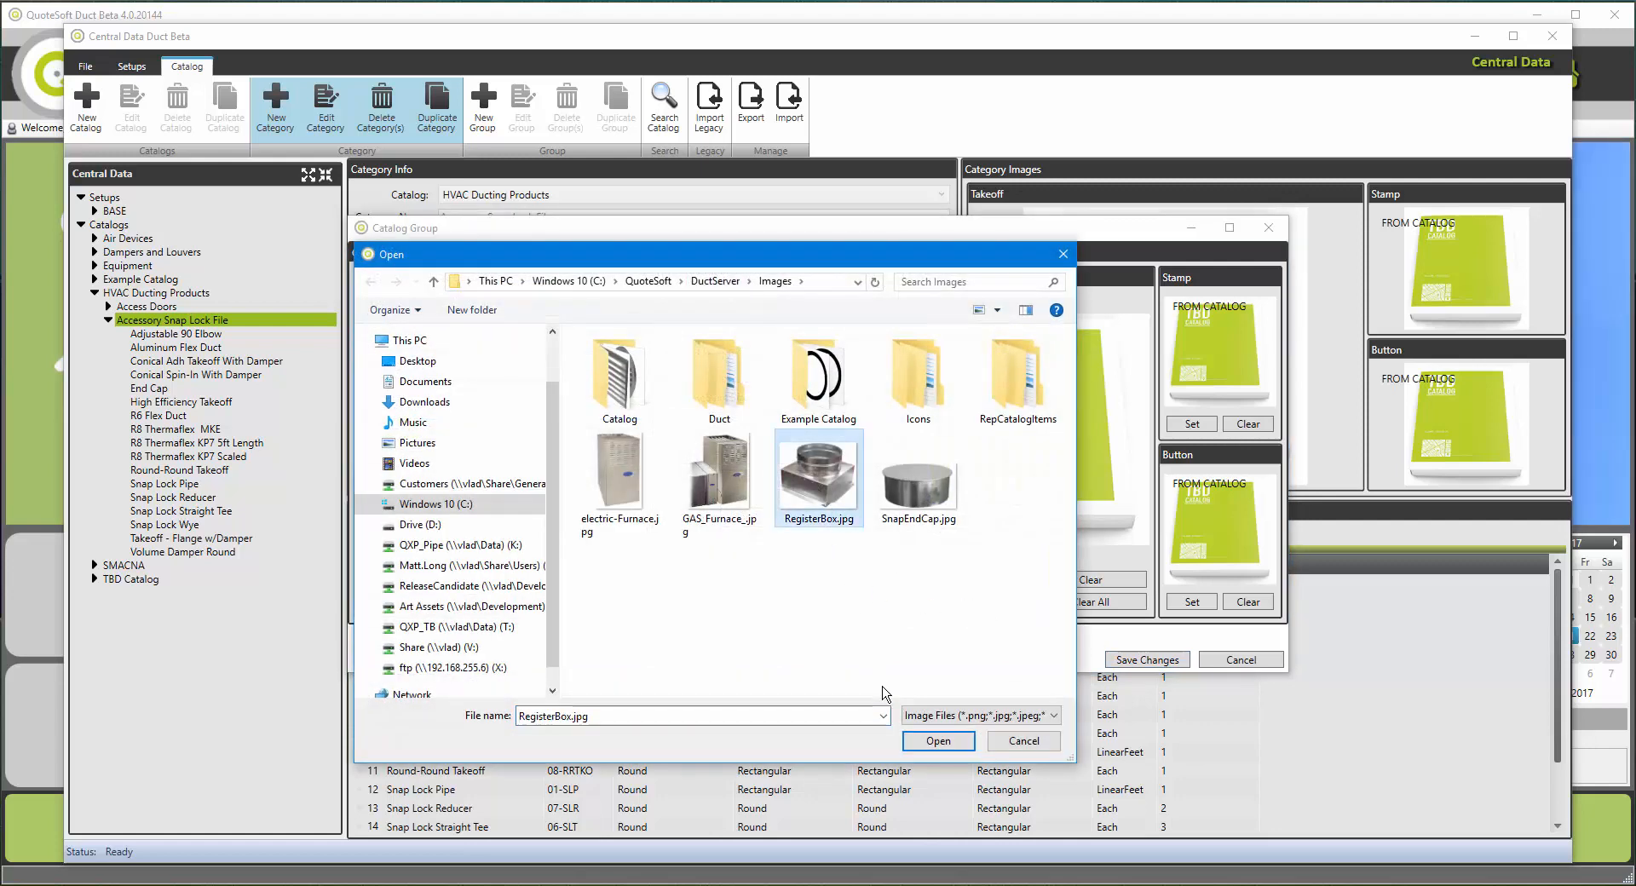
pyautogui.click(938, 741)
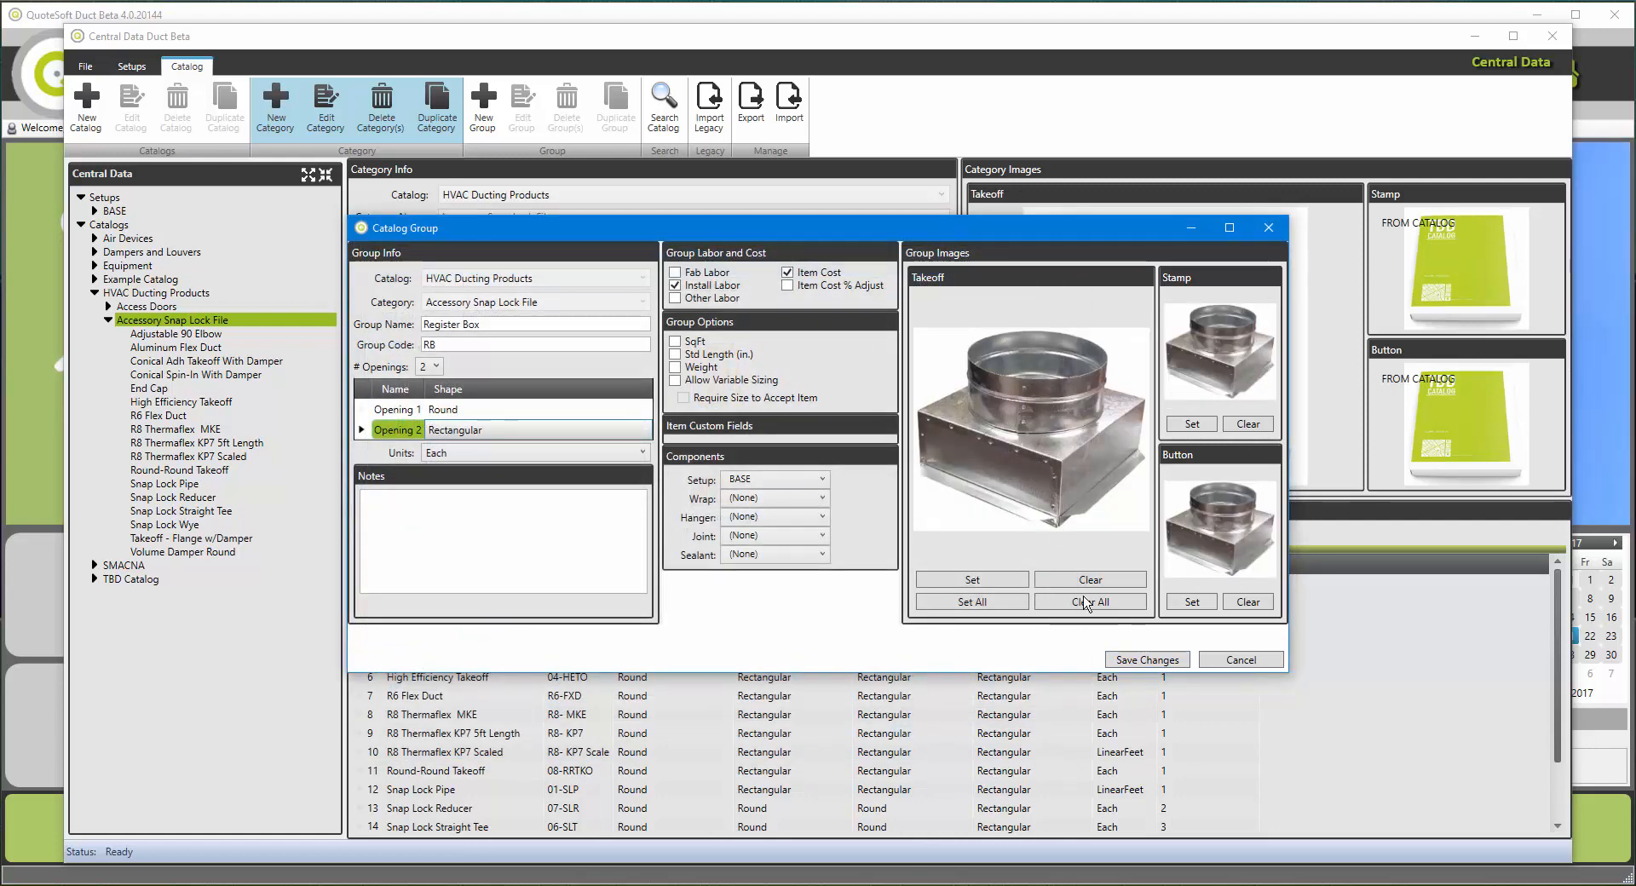
pyautogui.click(1144, 661)
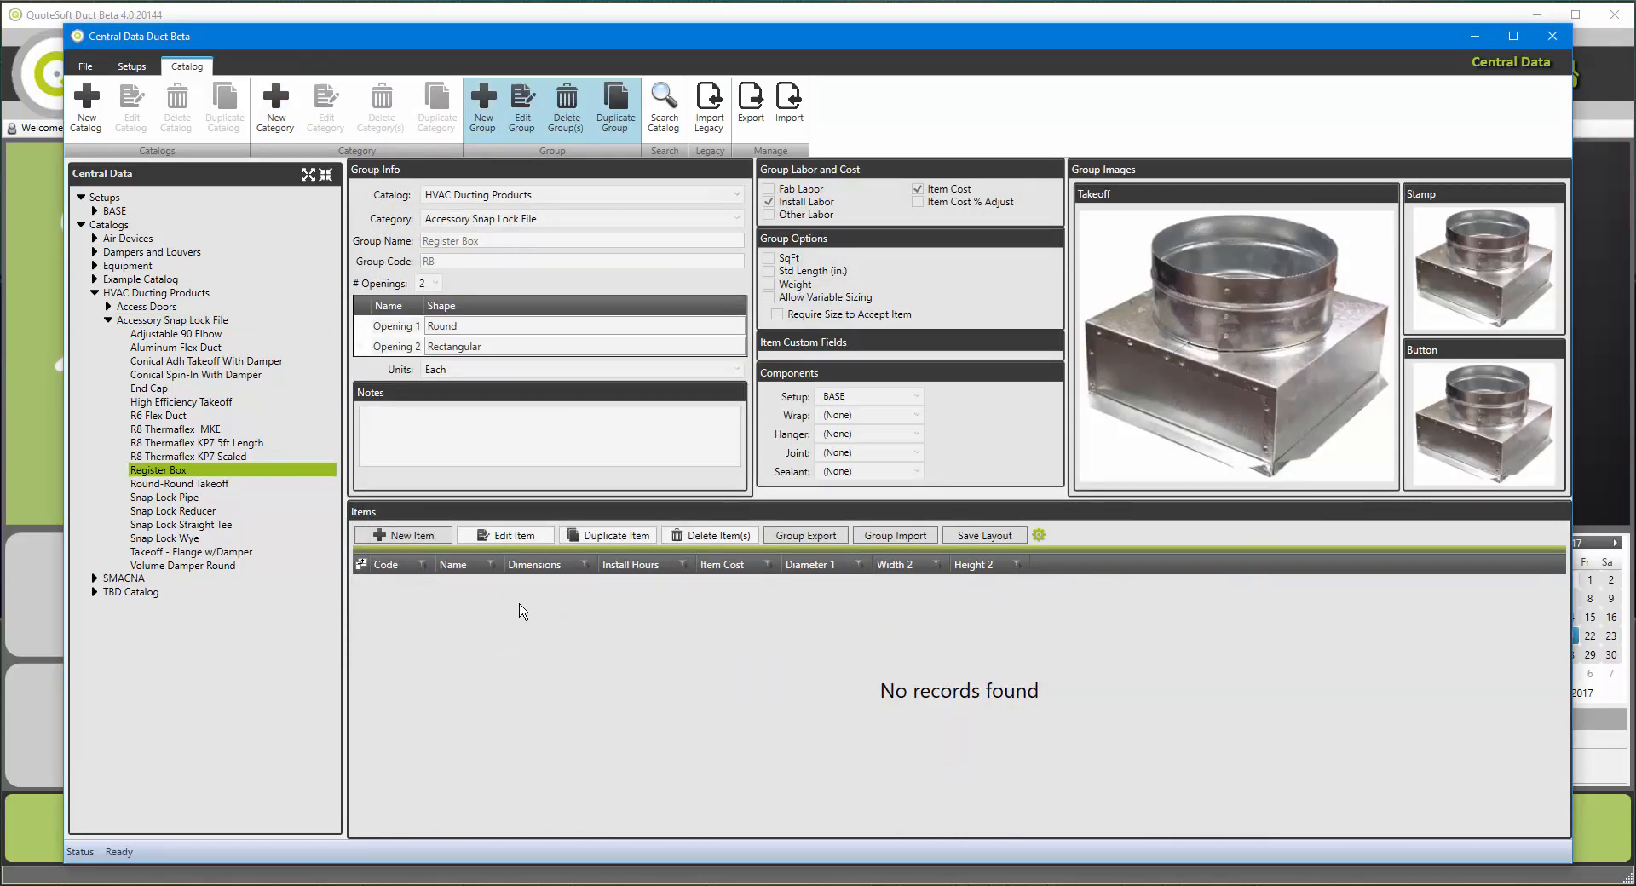
# - Start a new item in the group named Register Box with the item code RB-6x6-5
pyautogui.click(410, 537)
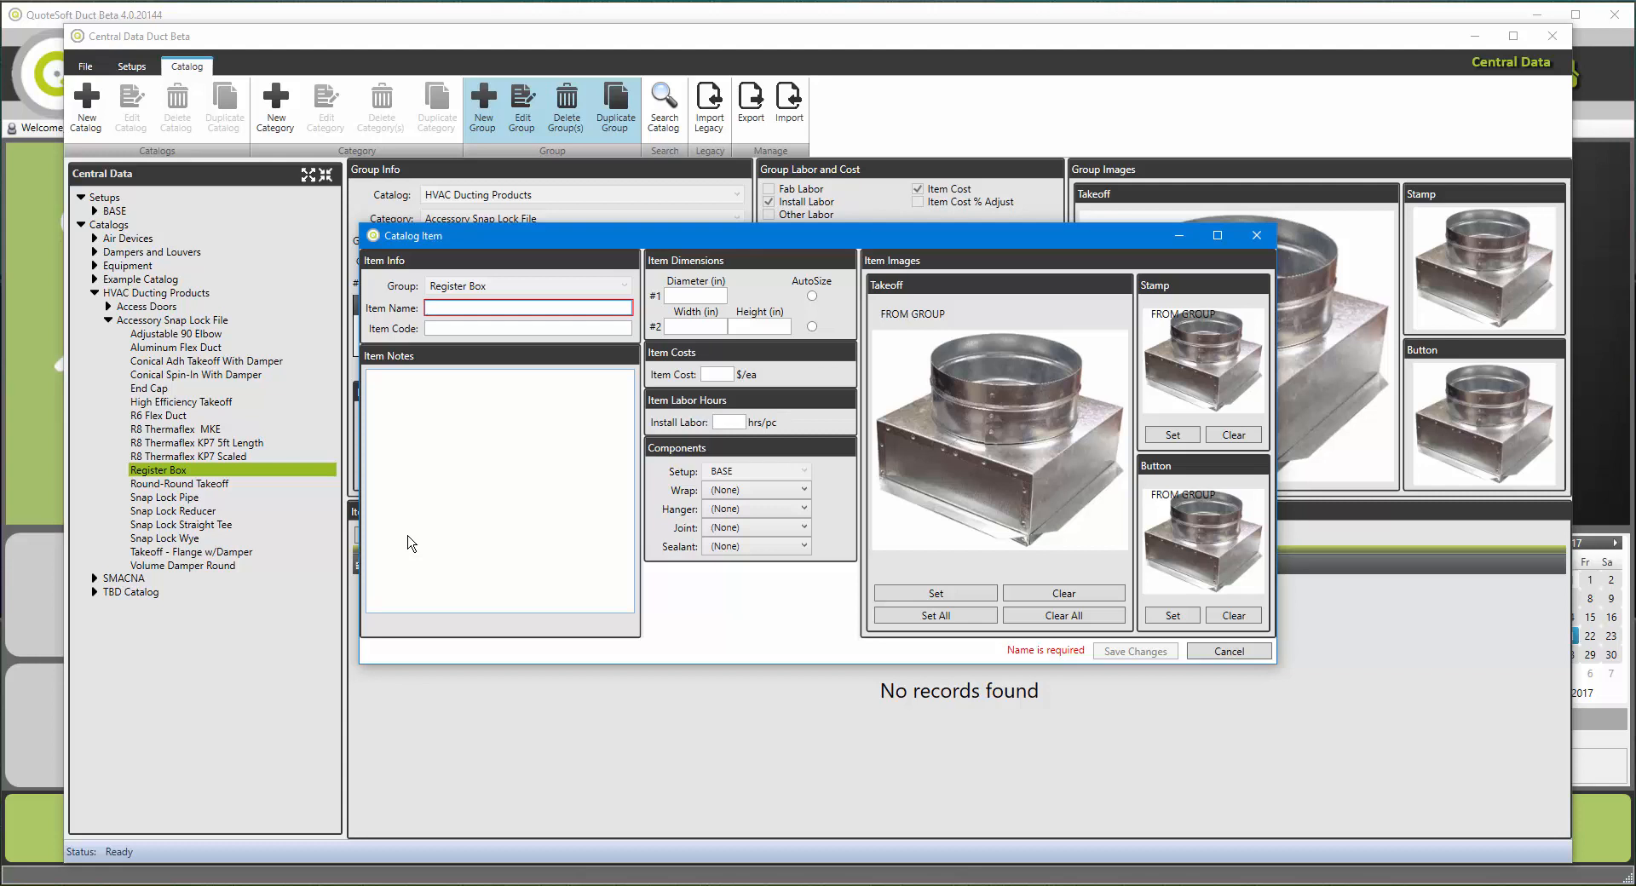
pyautogui.write('Register Box')
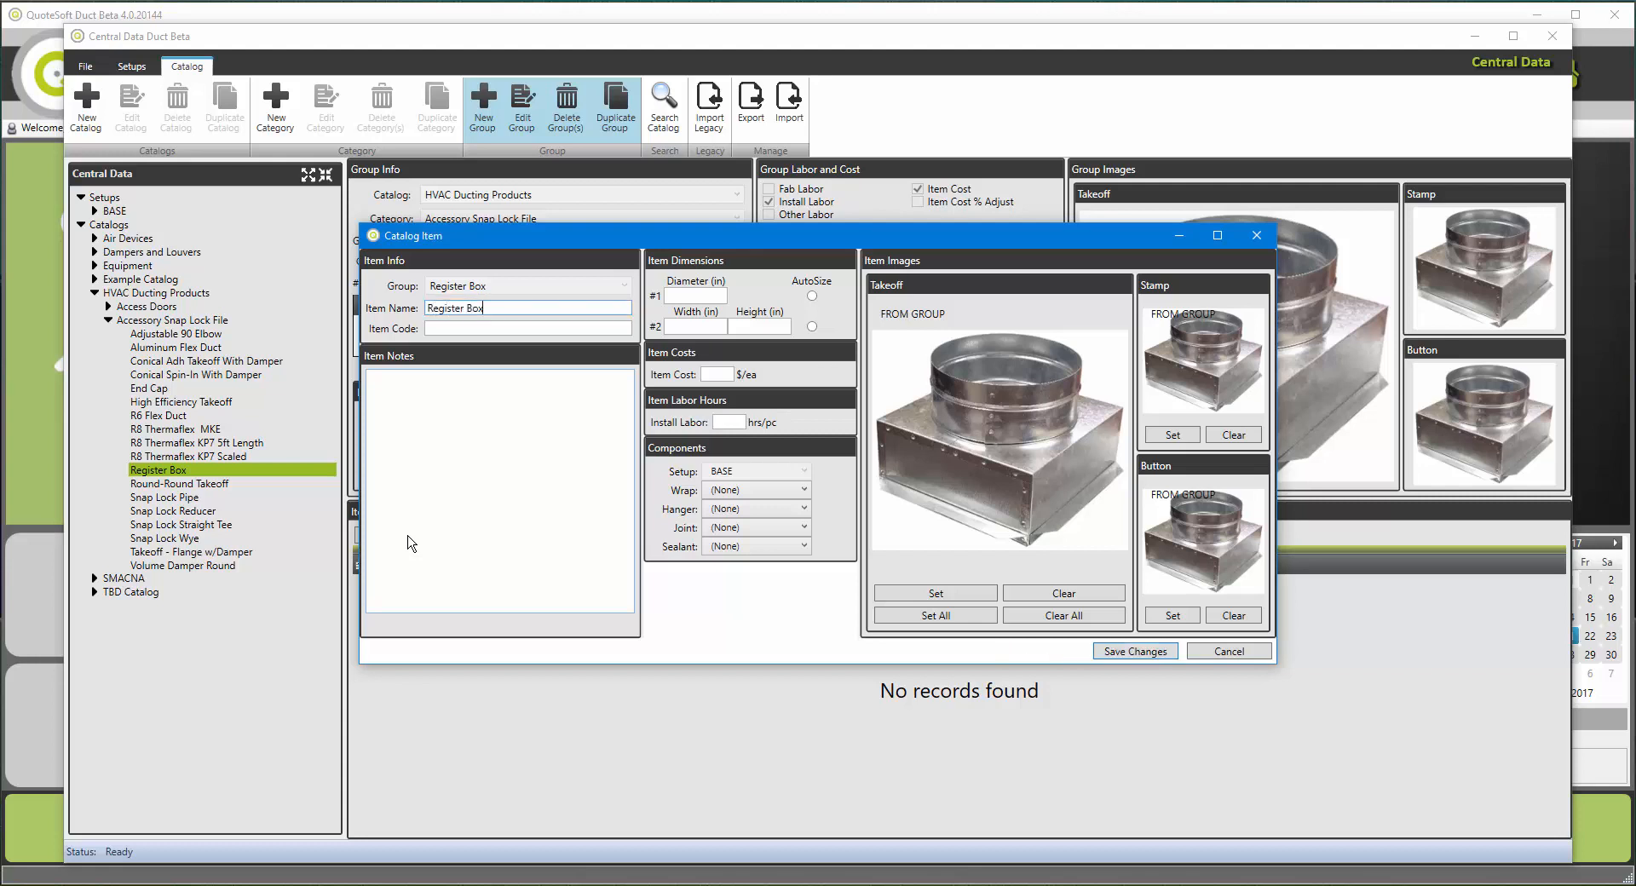
pyautogui.press('Tab')
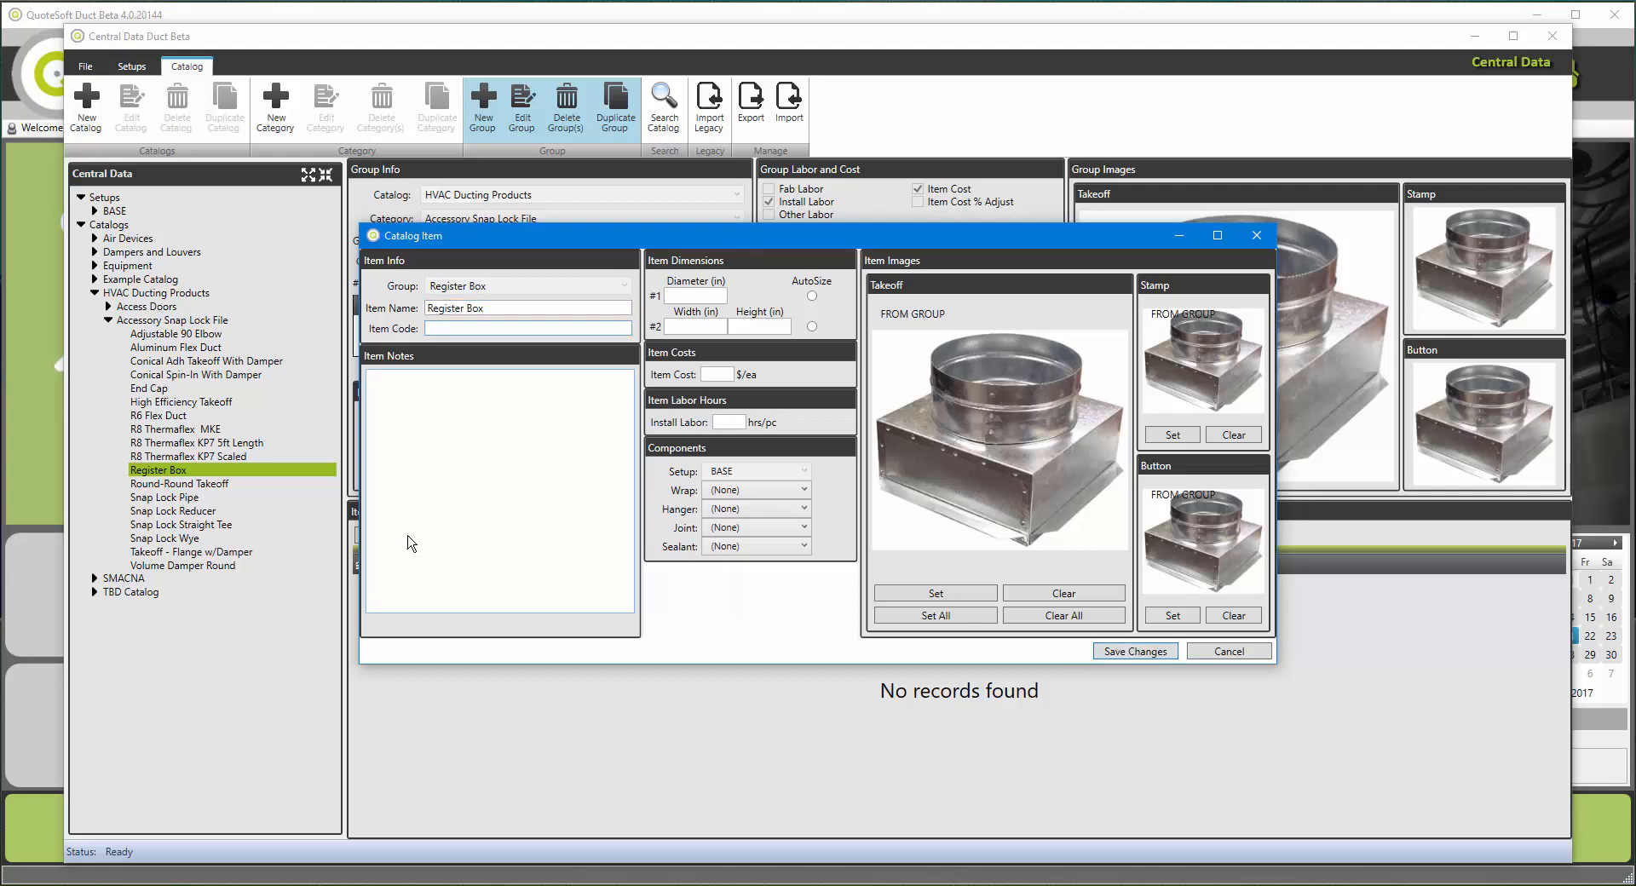
pyautogui.write('RB')
pyautogui.write('-6x6-5')
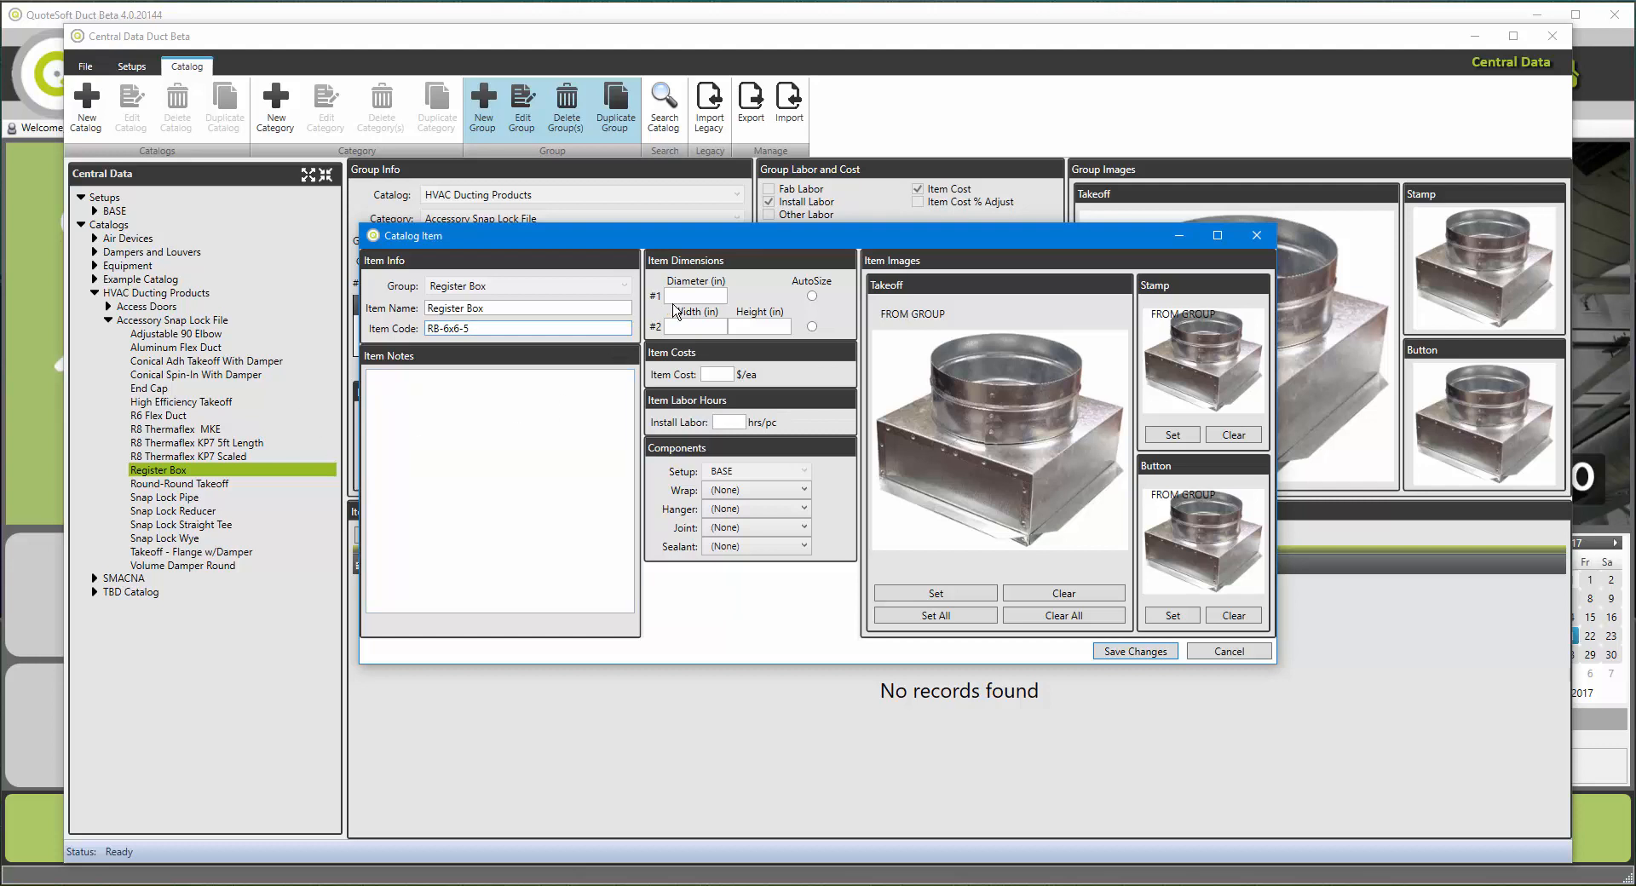
# - Set the item to 5 in diameter and 6 x 6 in, cost 7.15, install labor .50, and save it
pyautogui.click(671, 299)
pyautogui.write('5')
pyautogui.click(681, 327)
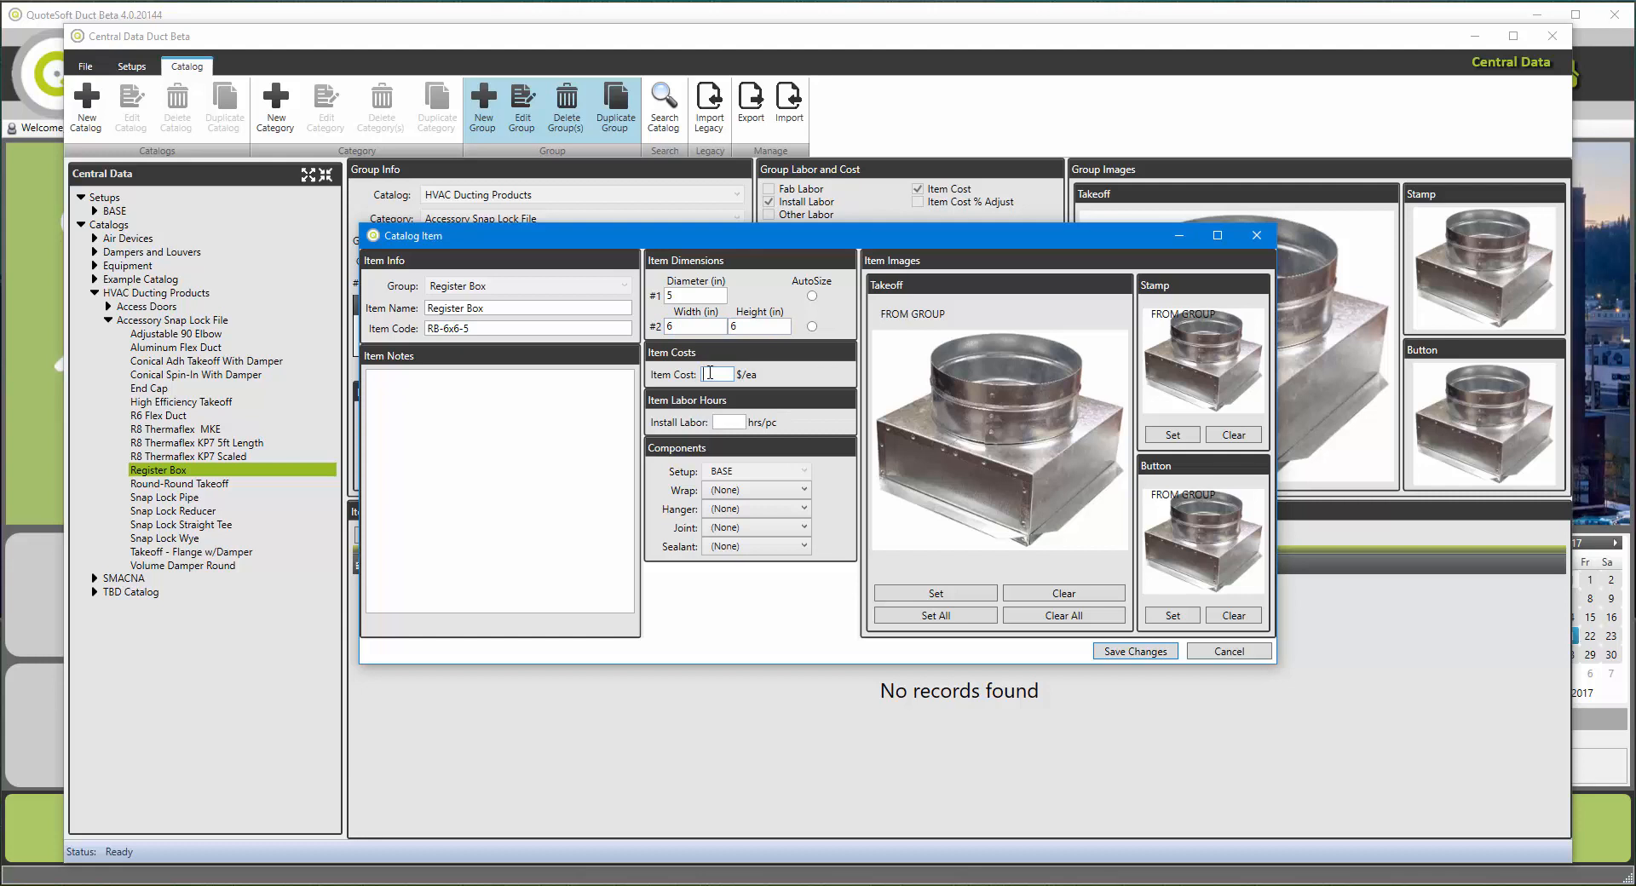
pyautogui.write('7.15')
pyautogui.click(729, 423)
pyautogui.write('.50')
pyautogui.click(1123, 653)
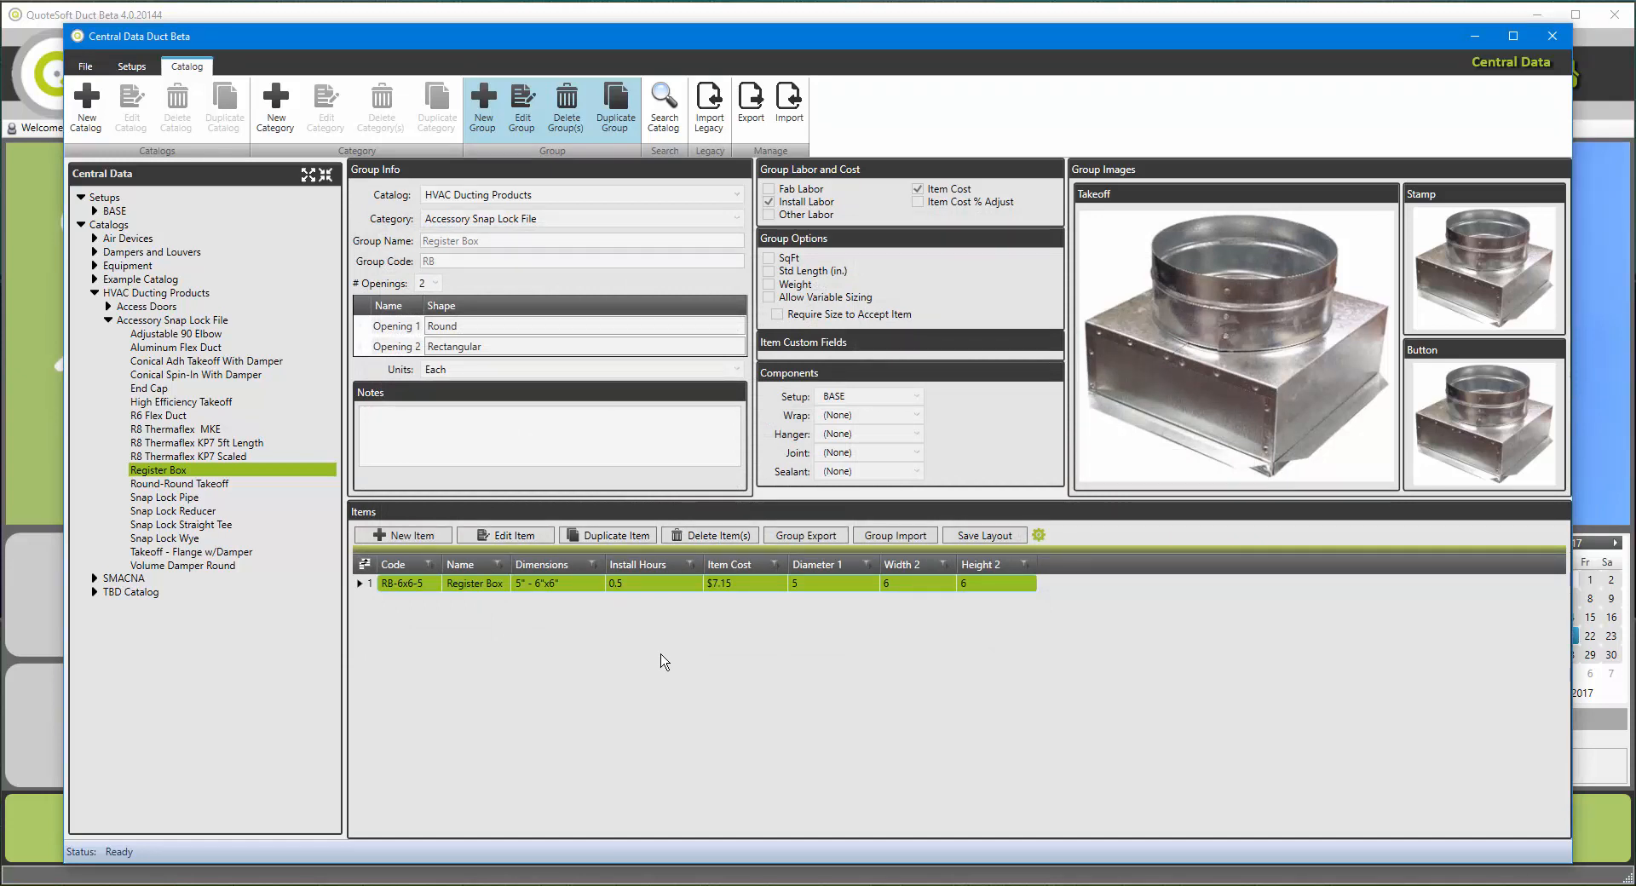
# - Duplicate the item as RB-6x6-6 with a 6 in diameter and an item cost of 25, and save it
pyautogui.click(623, 536)
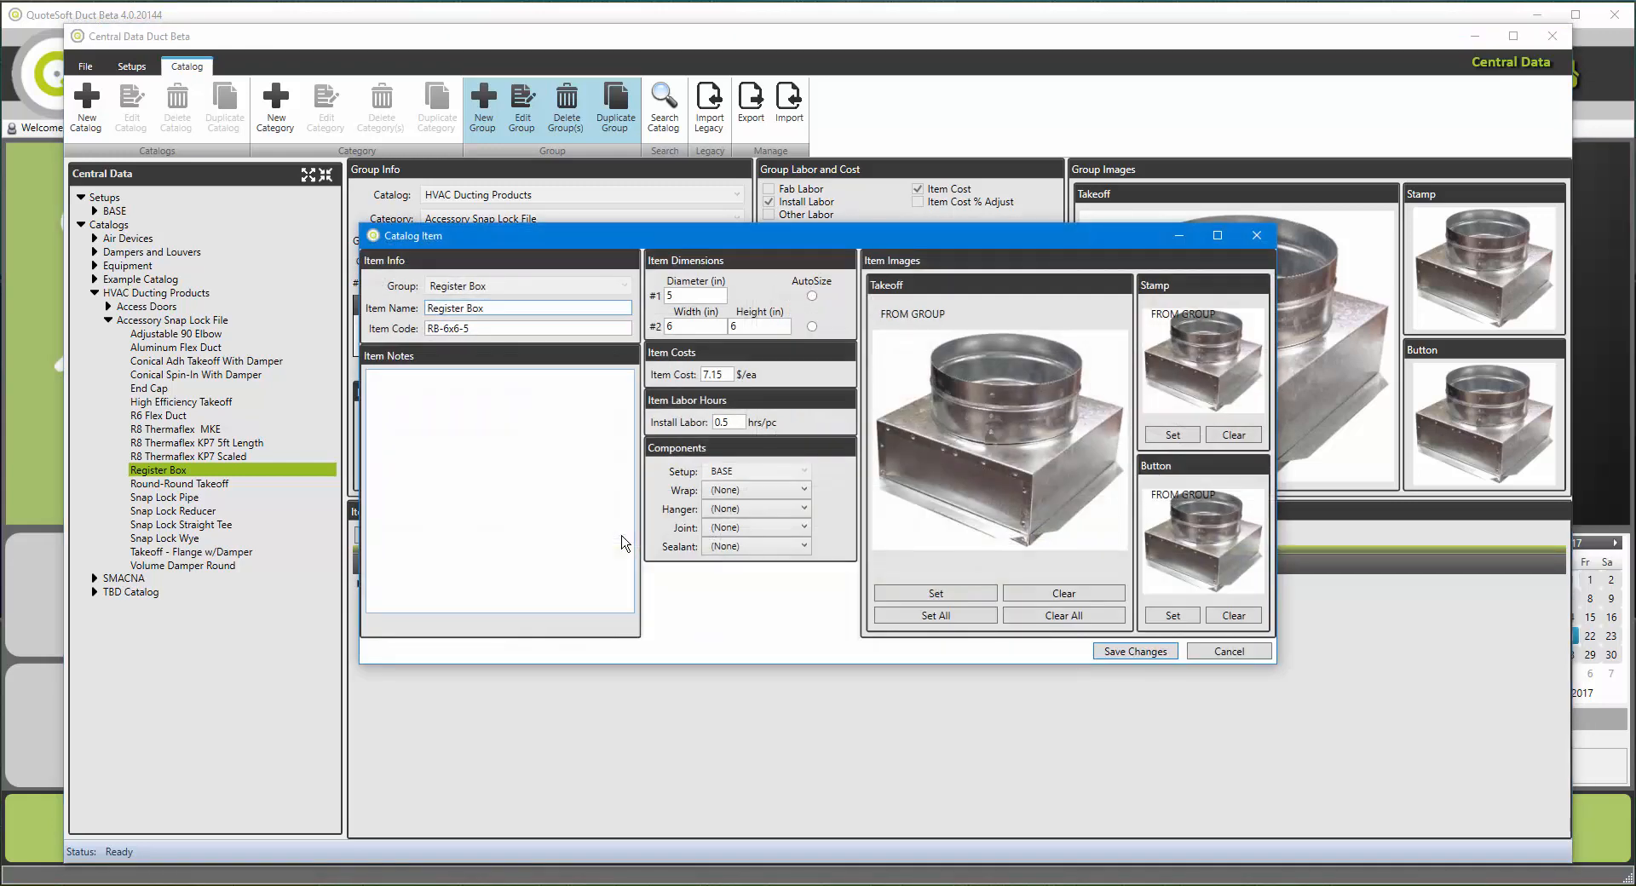
pyautogui.click(474, 330)
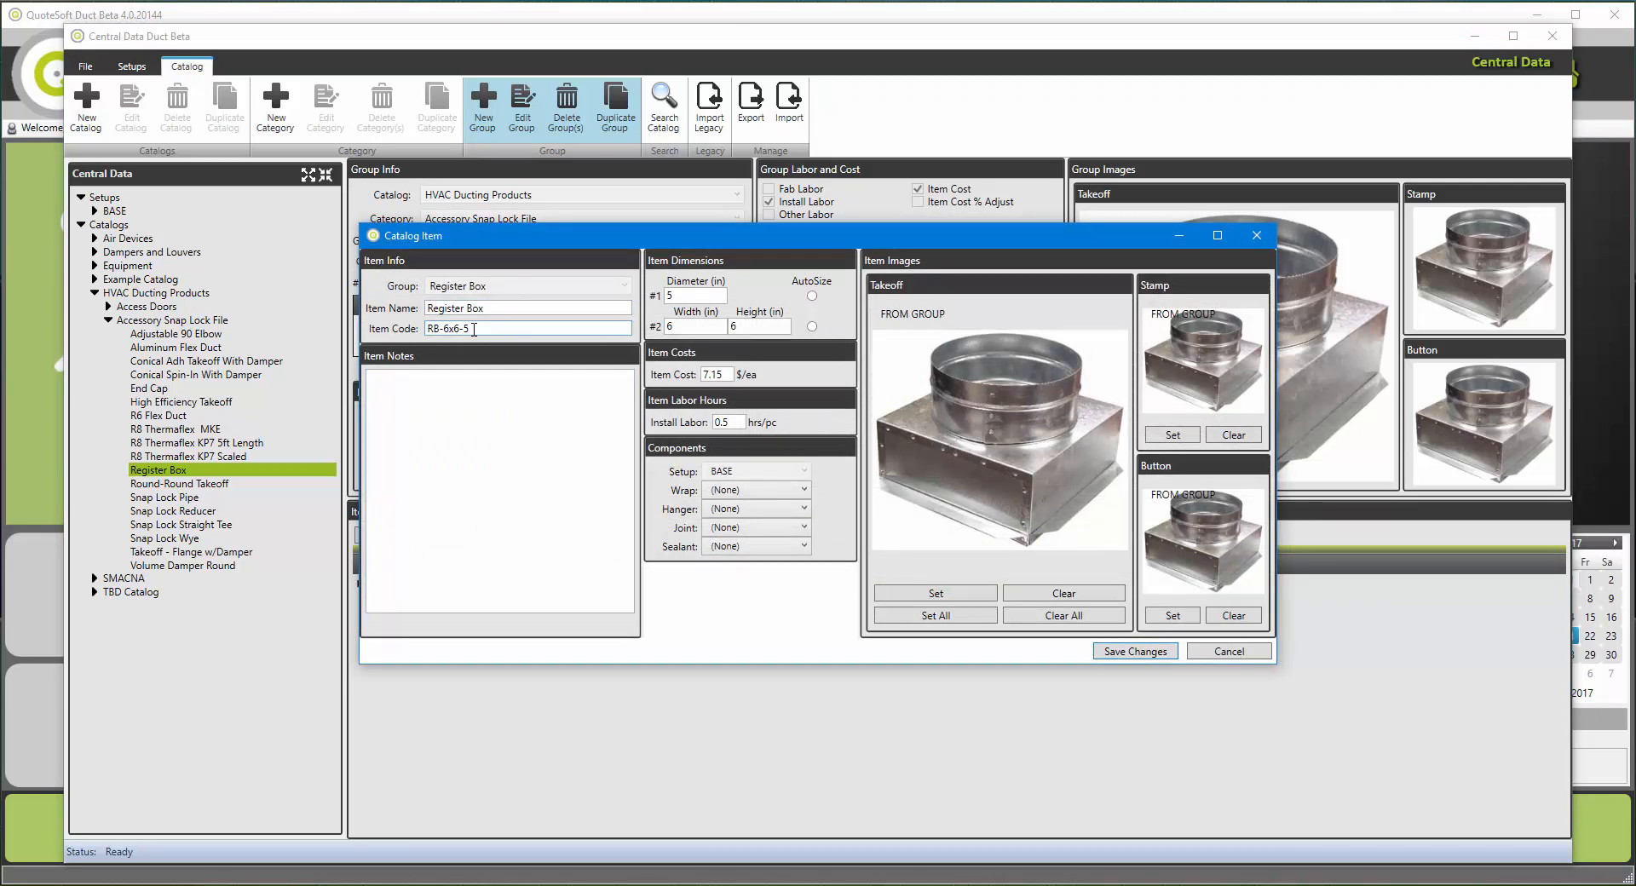
pyautogui.press('BackSpace')
pyautogui.write('6')
pyautogui.moveTo(688, 295); pyautogui.dragTo(665, 298)
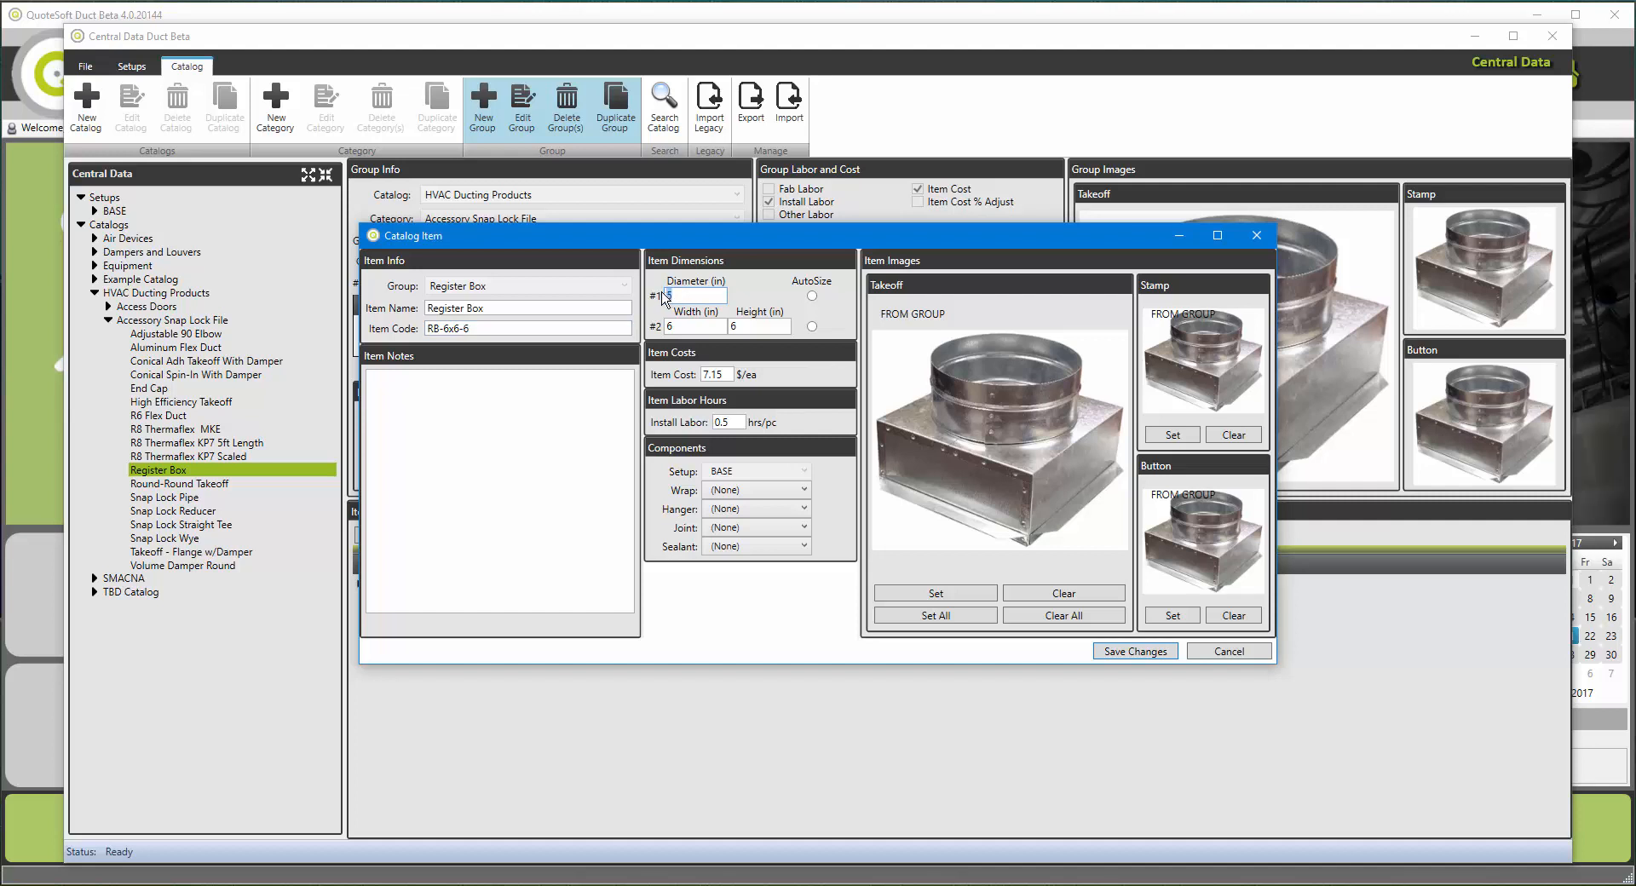
pyautogui.write('6')
pyautogui.moveTo(725, 373); pyautogui.dragTo(705, 375)
pyautogui.write('25')
pyautogui.click(1148, 652)
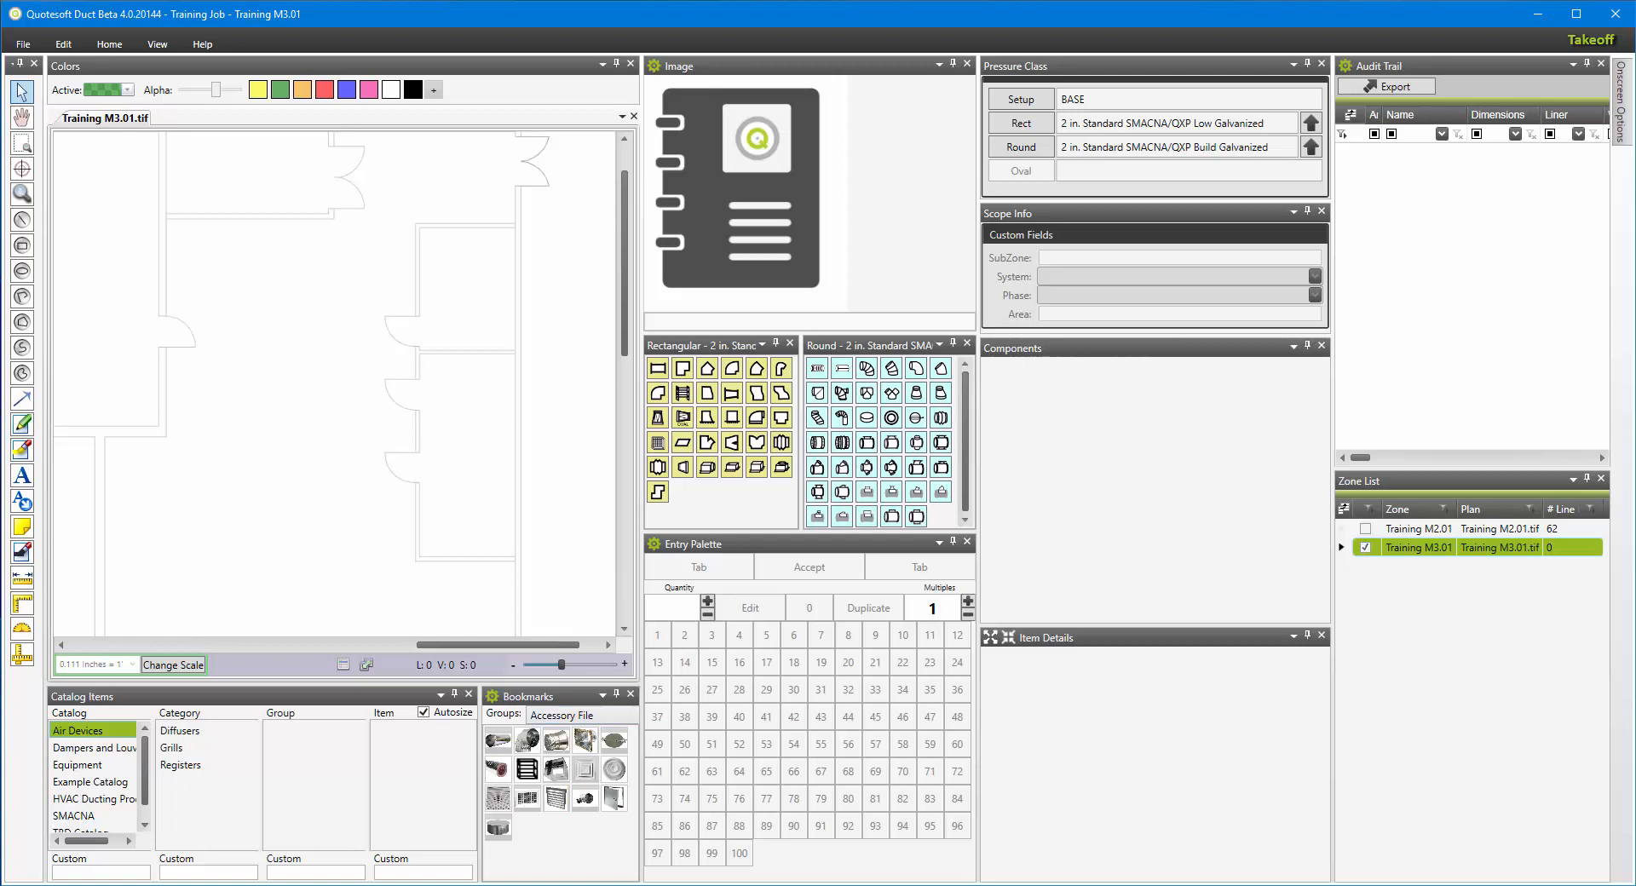
# - In Takeoff, bookmark the Register Box group from HVAC Ducting Products, Accessory Snap Lock File, with the hover text Register Box
pyautogui.click(100, 801)
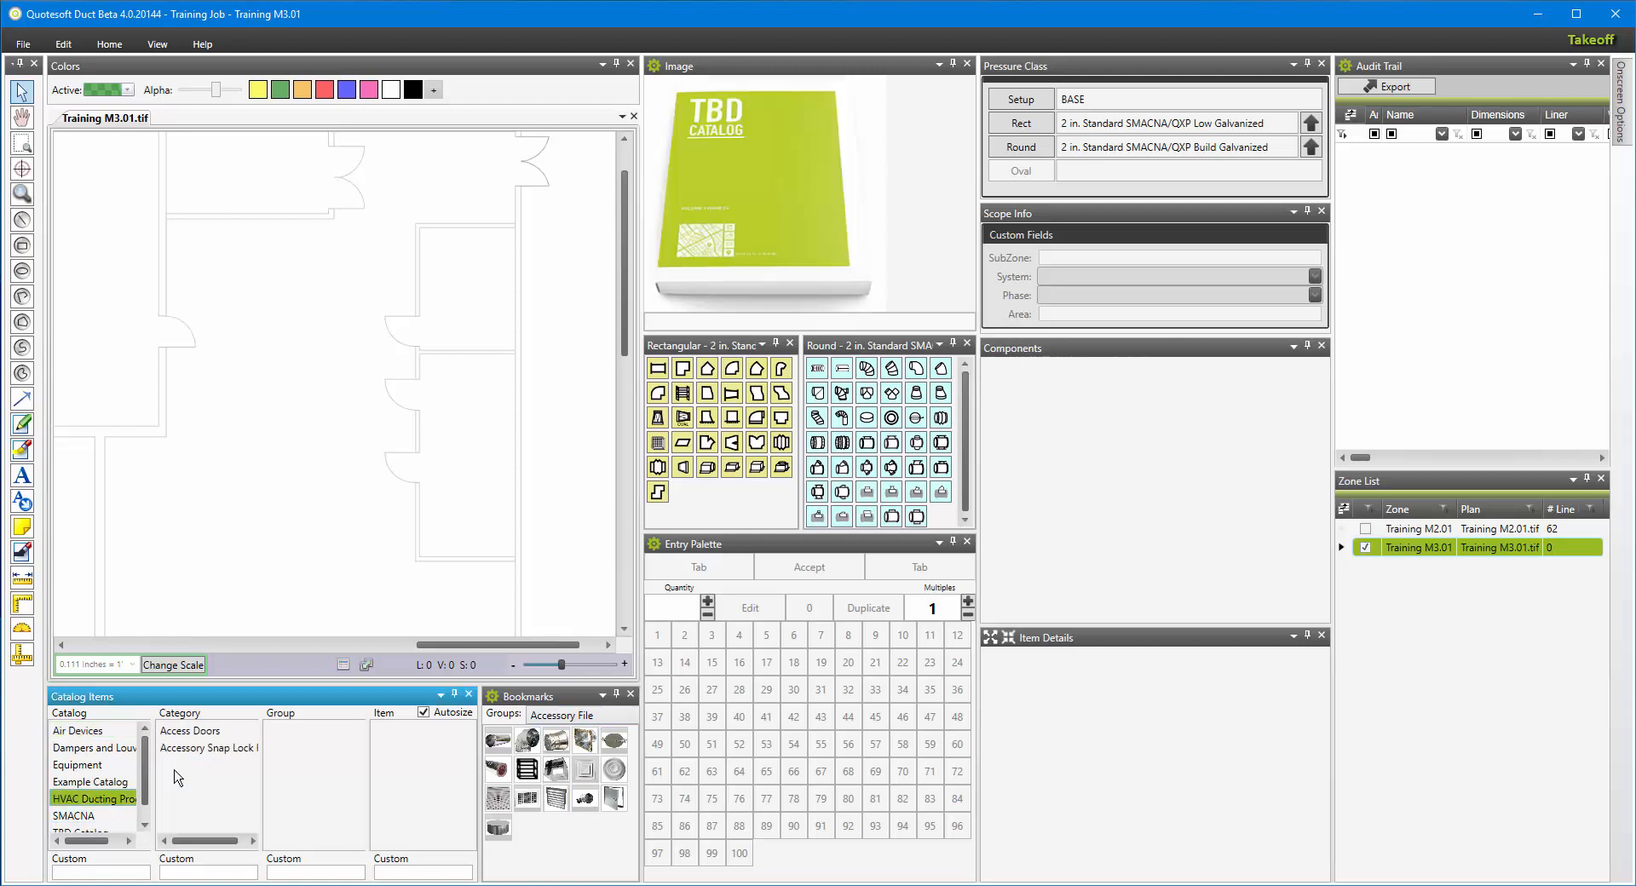
pyautogui.click(213, 750)
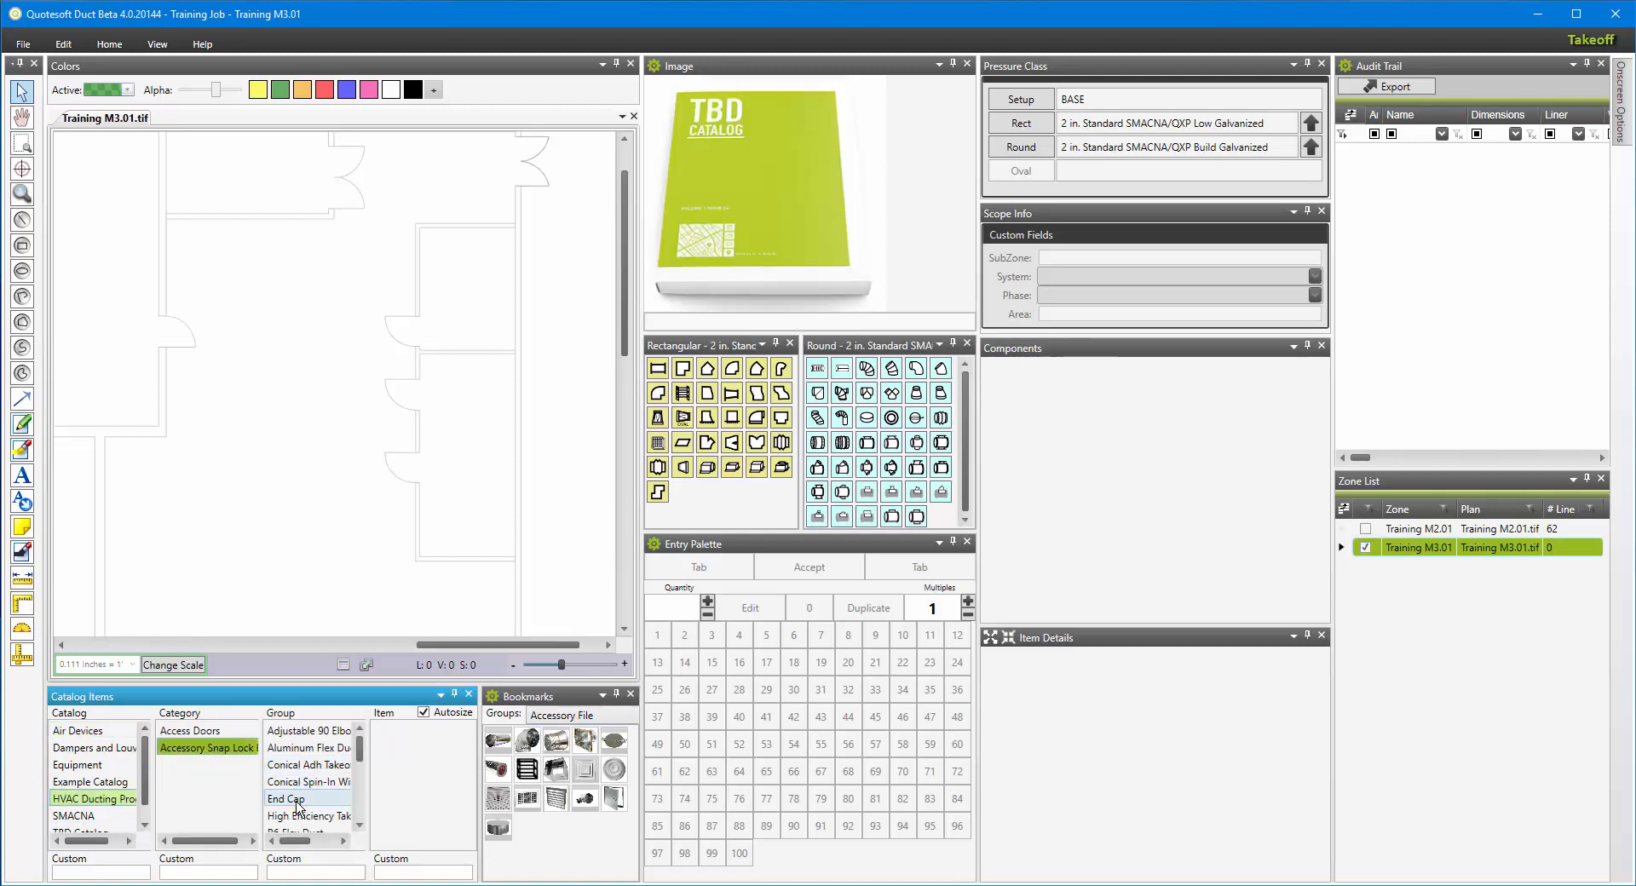
pyautogui.scroll(-2, 298, 805)
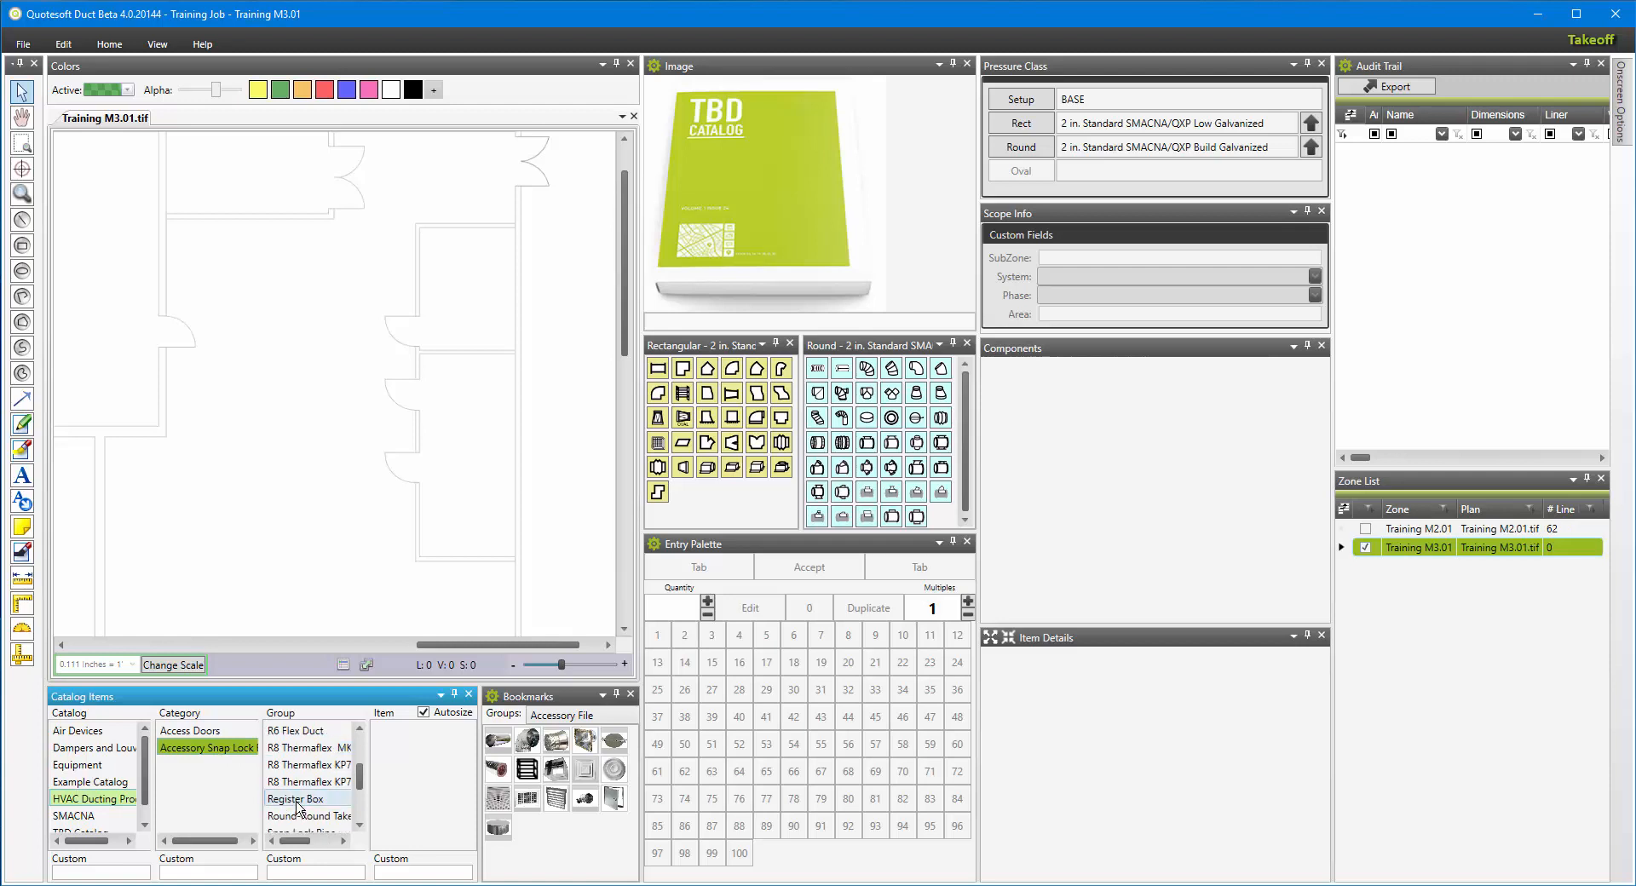
pyautogui.click(297, 800)
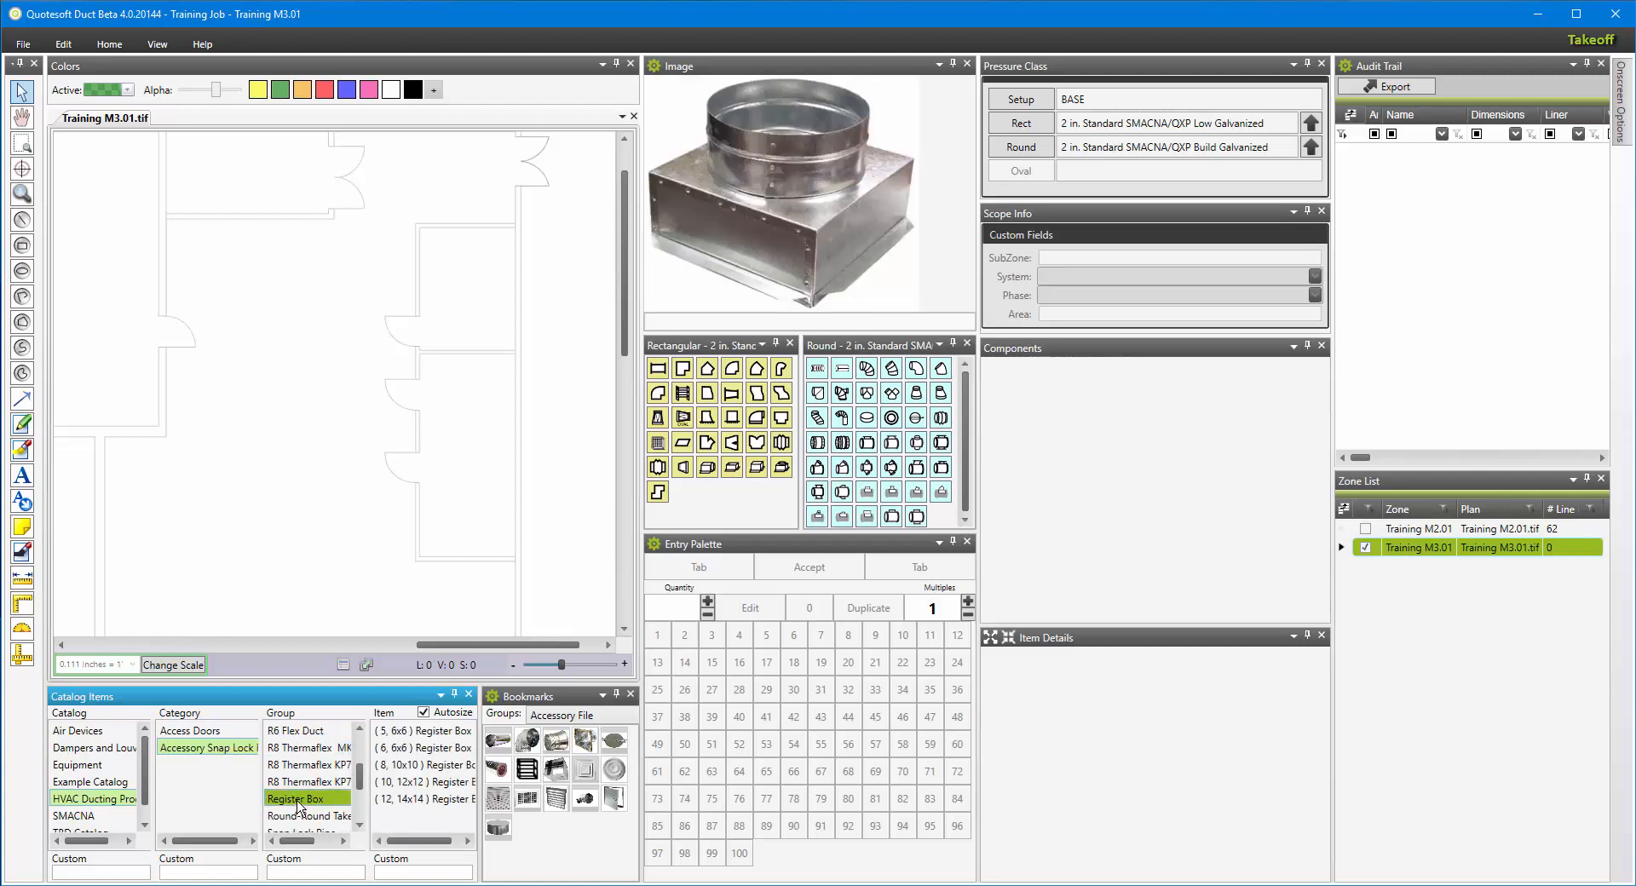
pyautogui.rightClick(299, 804)
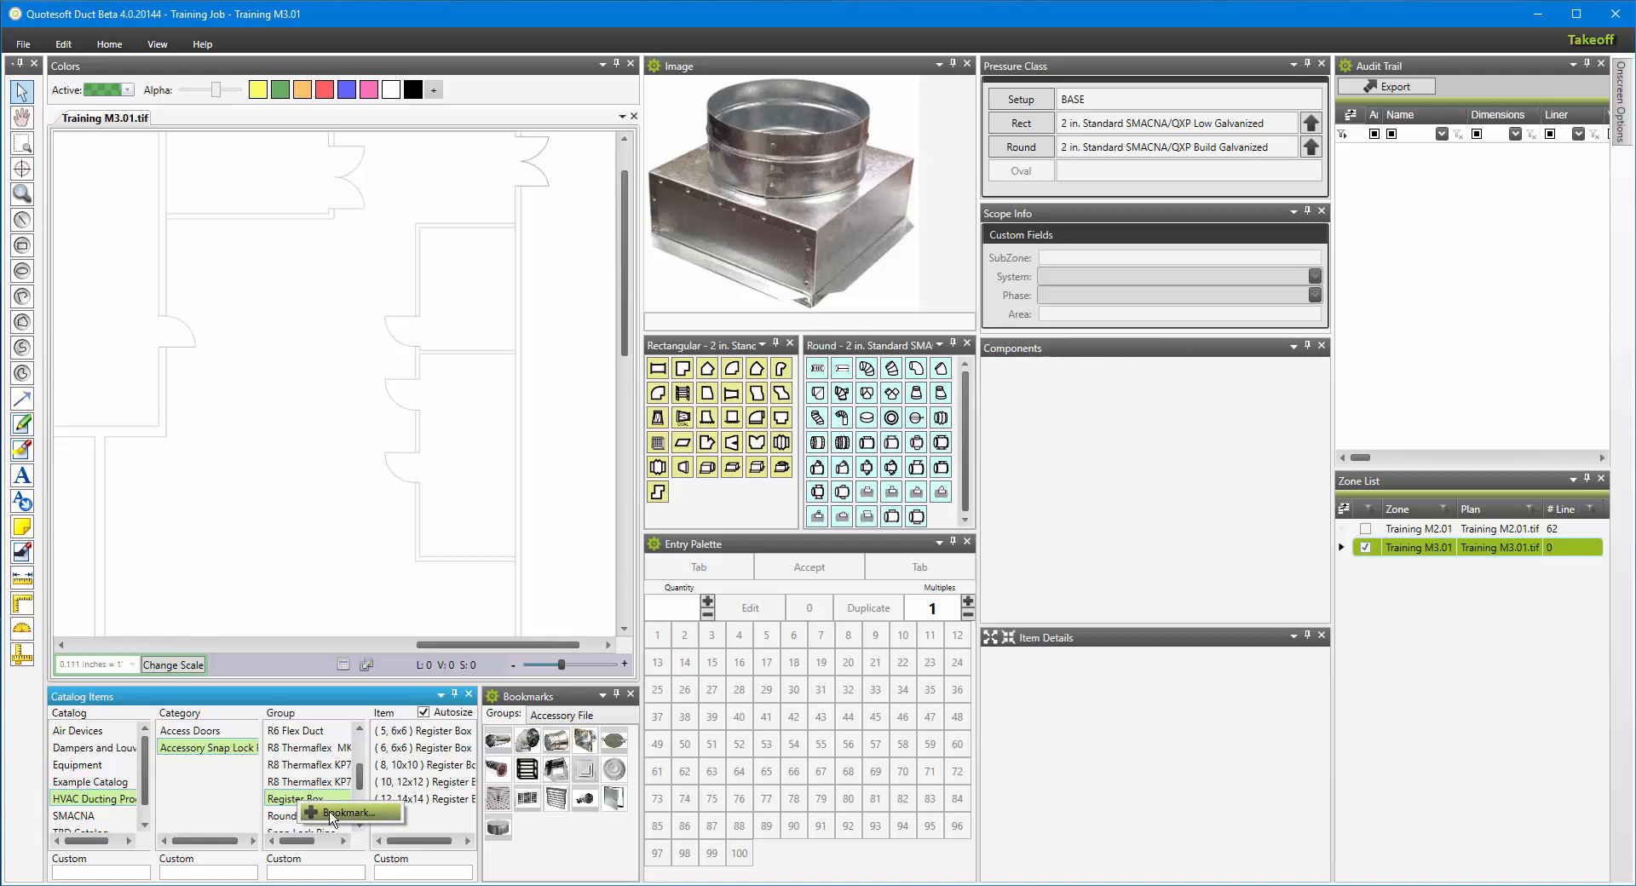
pyautogui.click(326, 814)
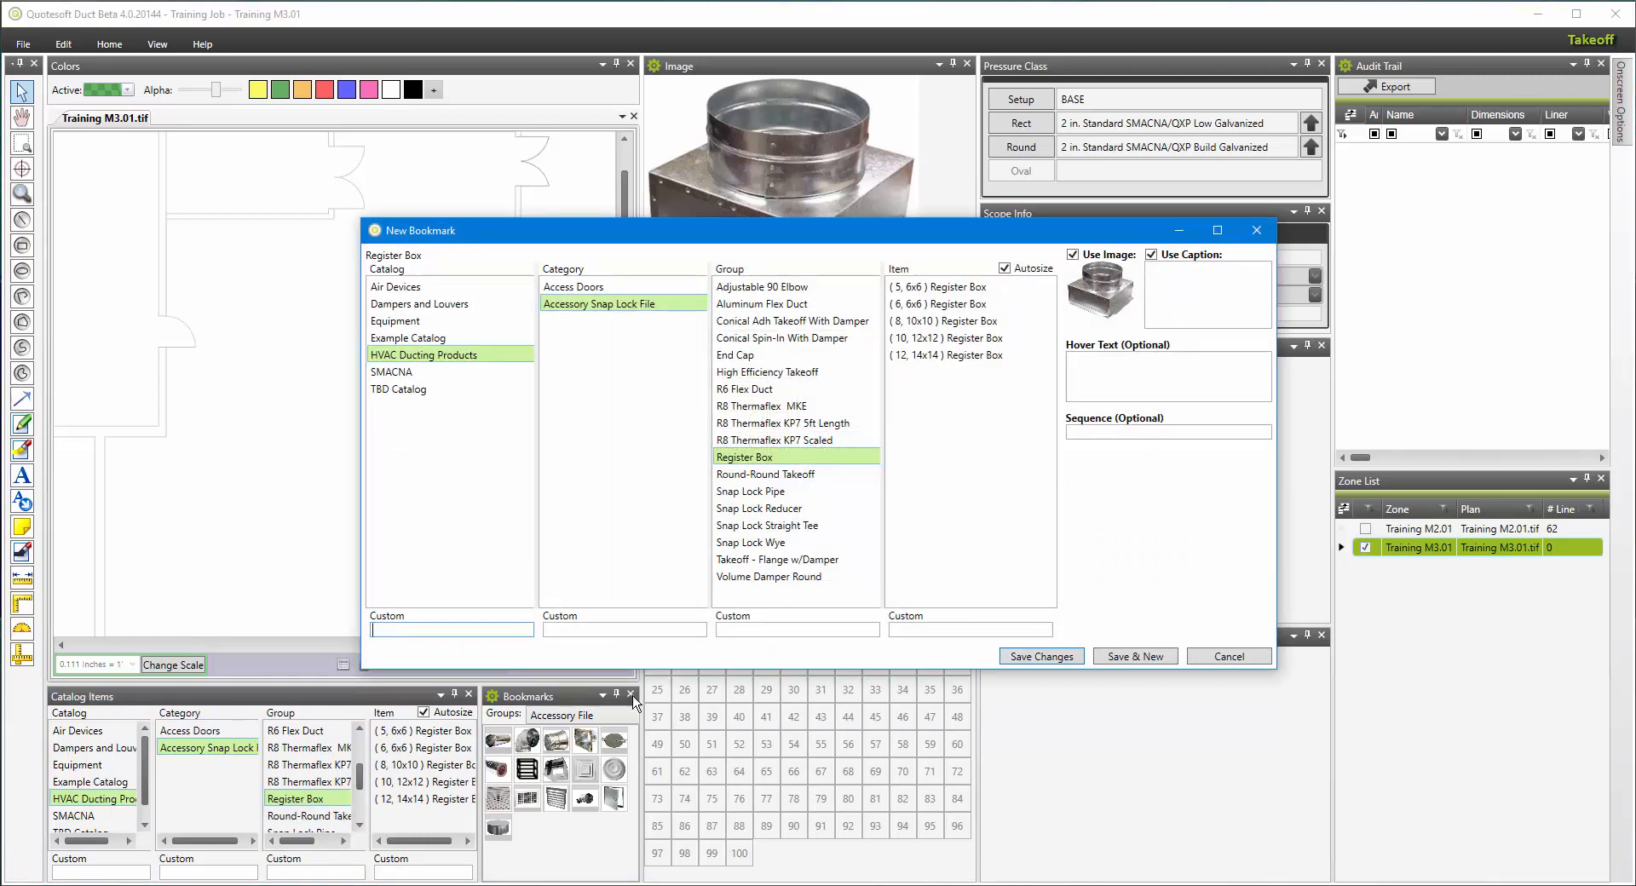
pyautogui.click(1090, 380)
pyautogui.write('Register Box')
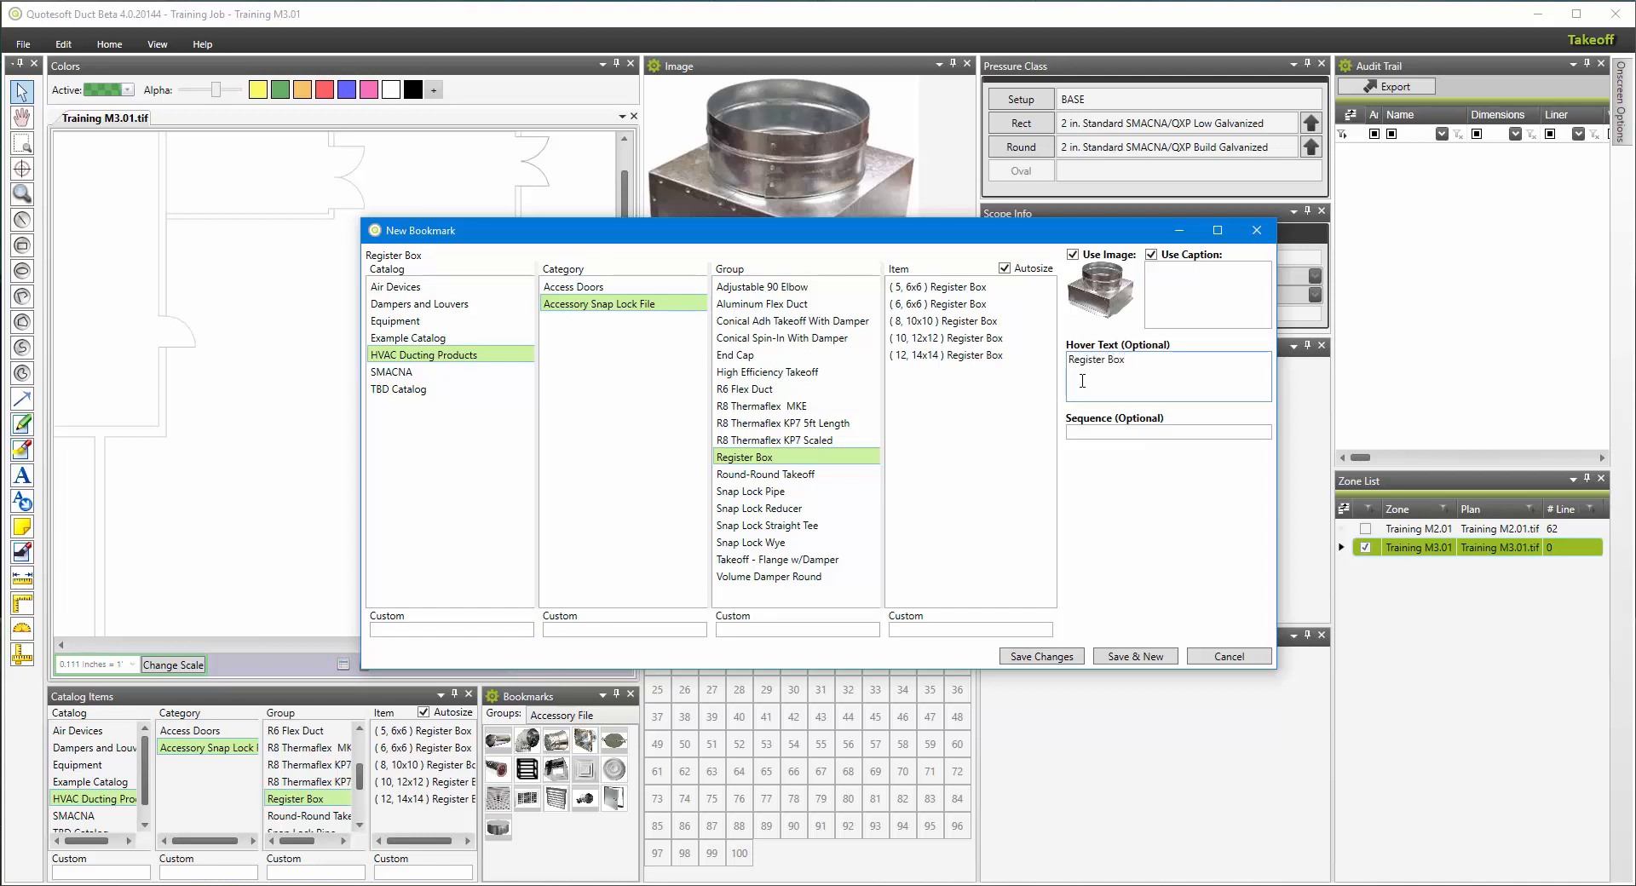
pyautogui.click(1042, 657)
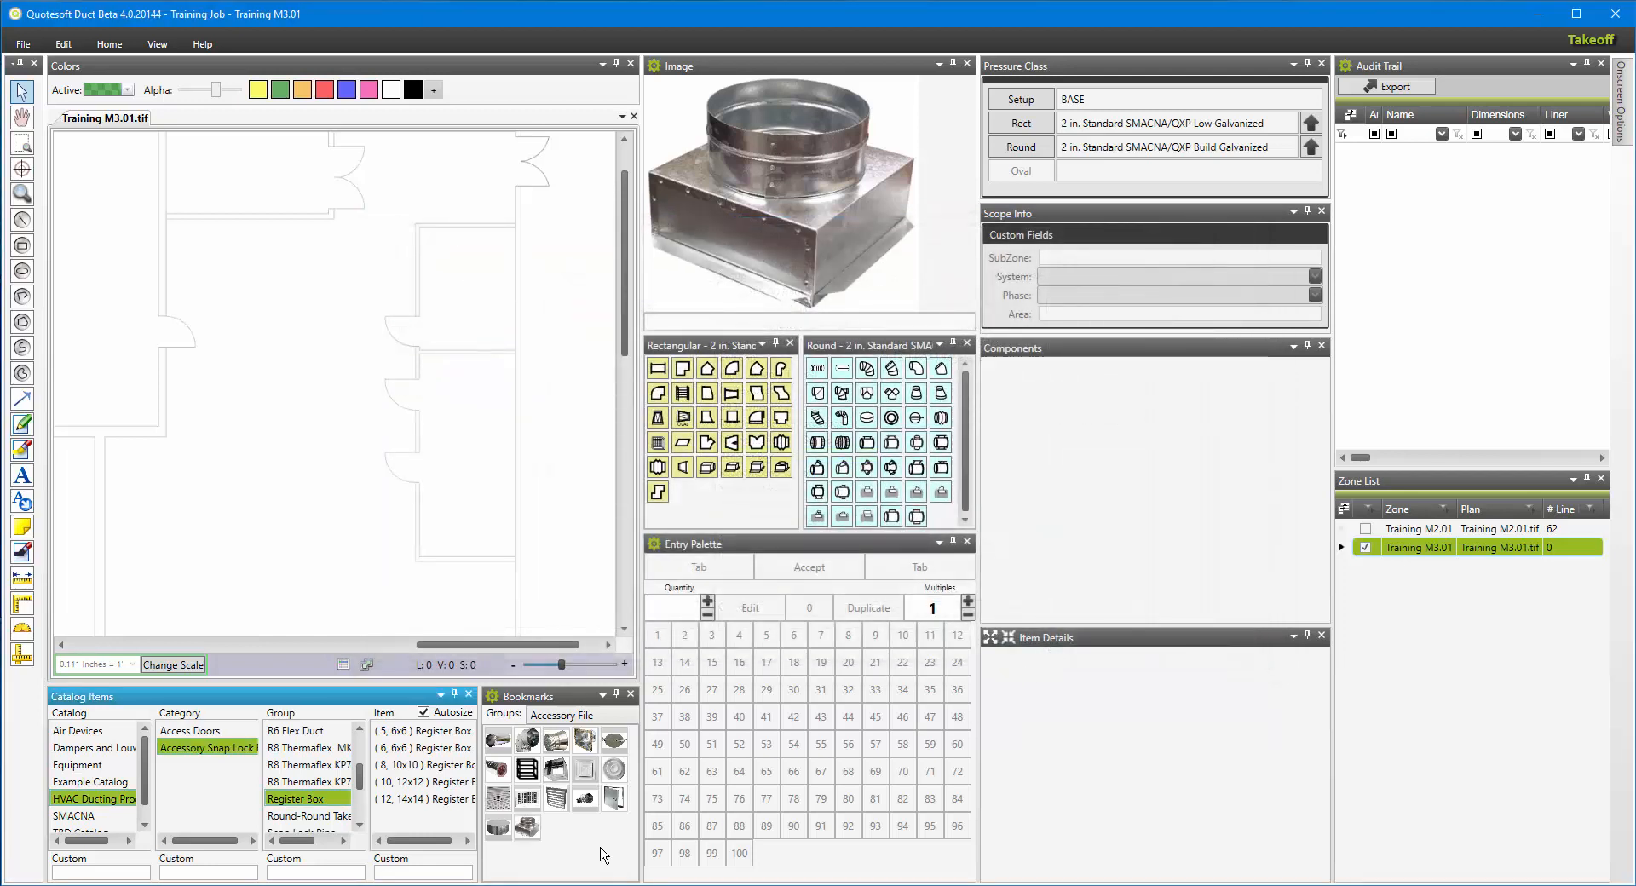
# - Check which sizes the new Register Box bookmark offers and leave the item selection without choosing one
pyautogui.click(527, 827)
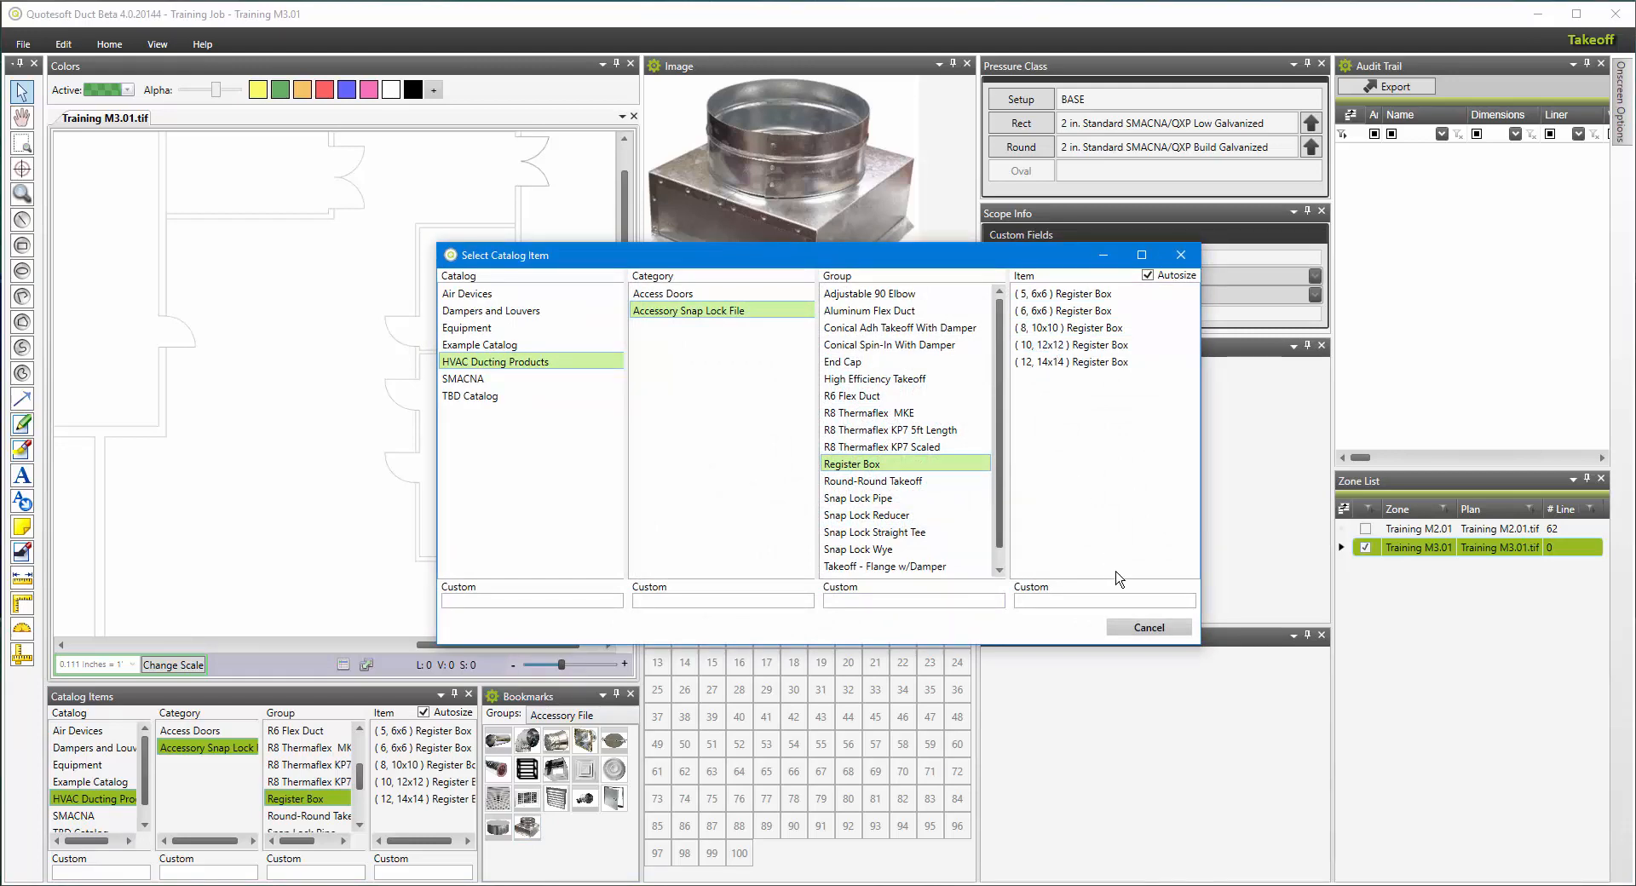
pyautogui.click(1149, 627)
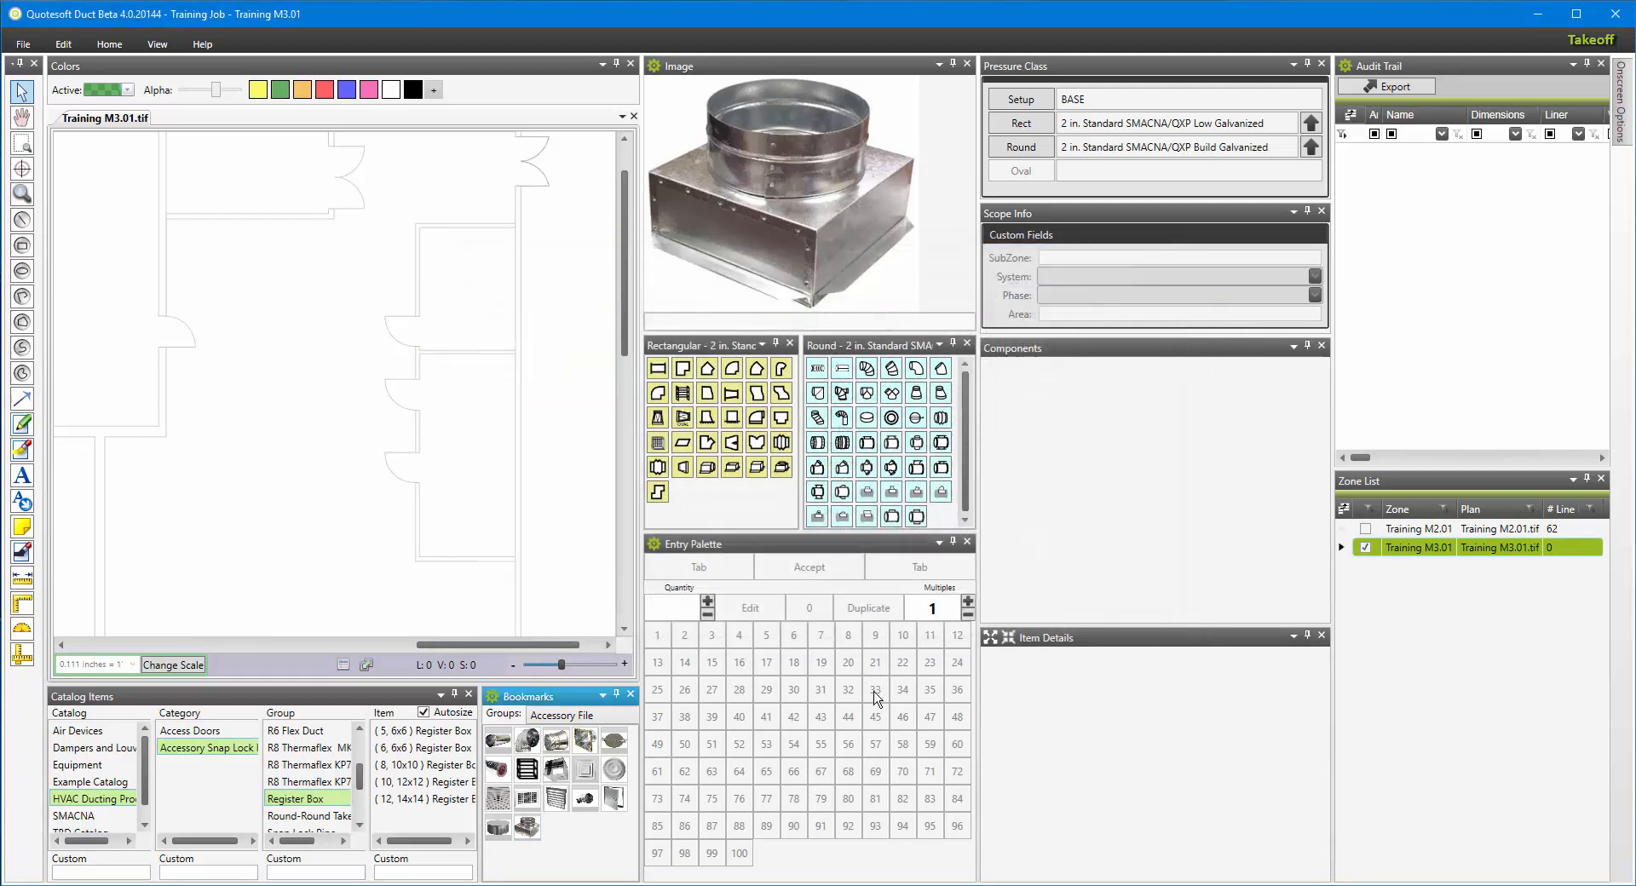
# - Place a 6-inch Adjustable 90 Elbow on the Training M3.01 plan, just above the column of small rooms
pyautogui.click(530, 740)
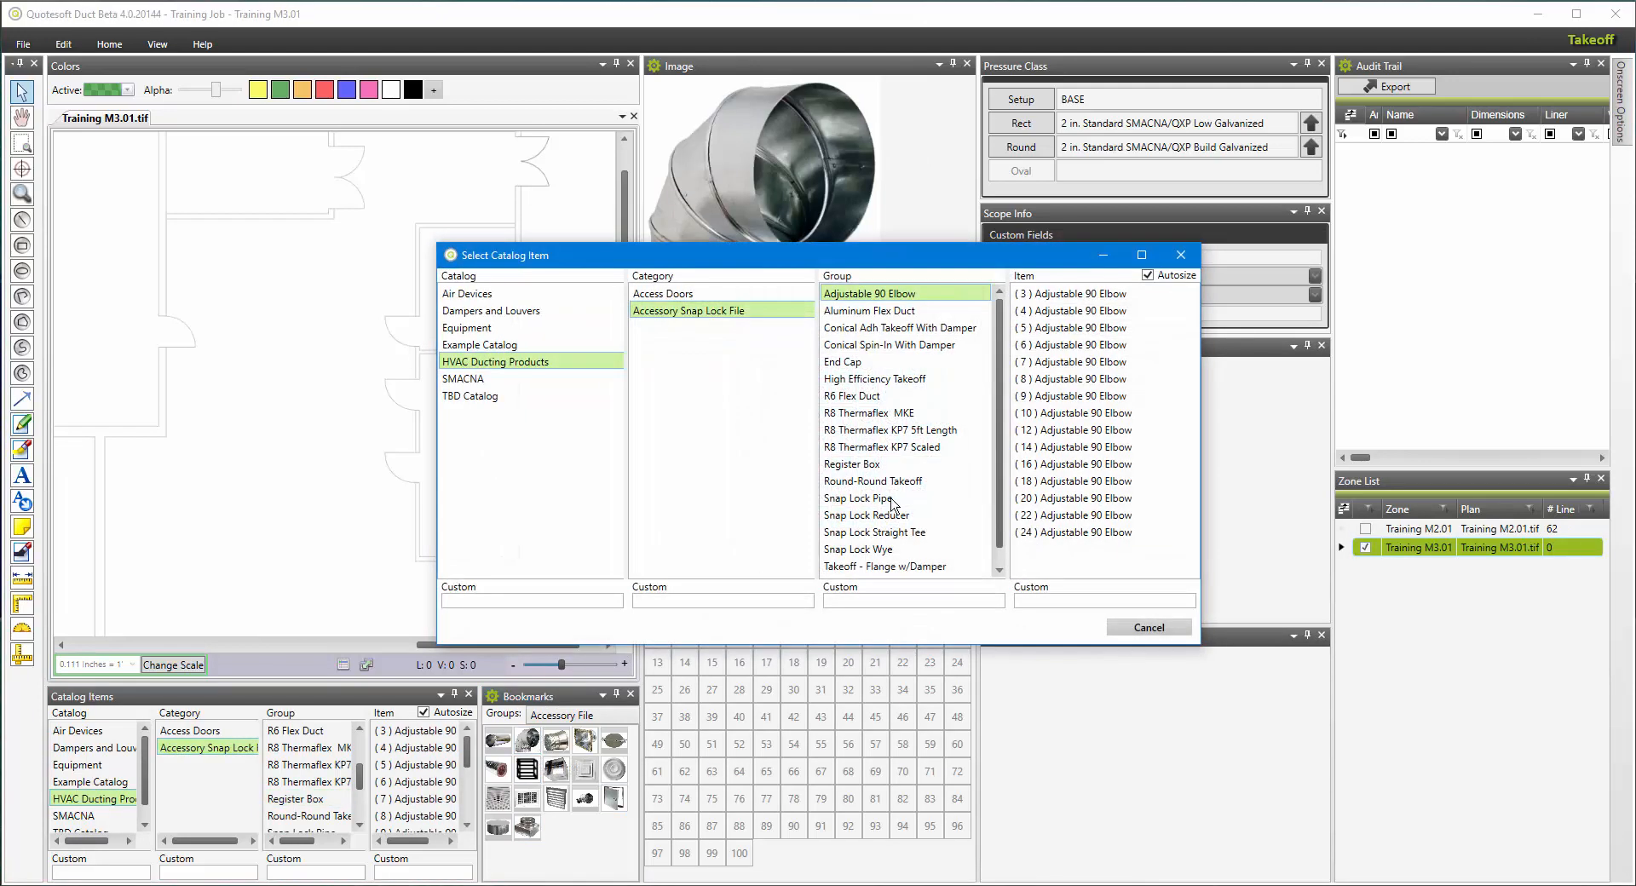
pyautogui.doubleClick(1065, 346)
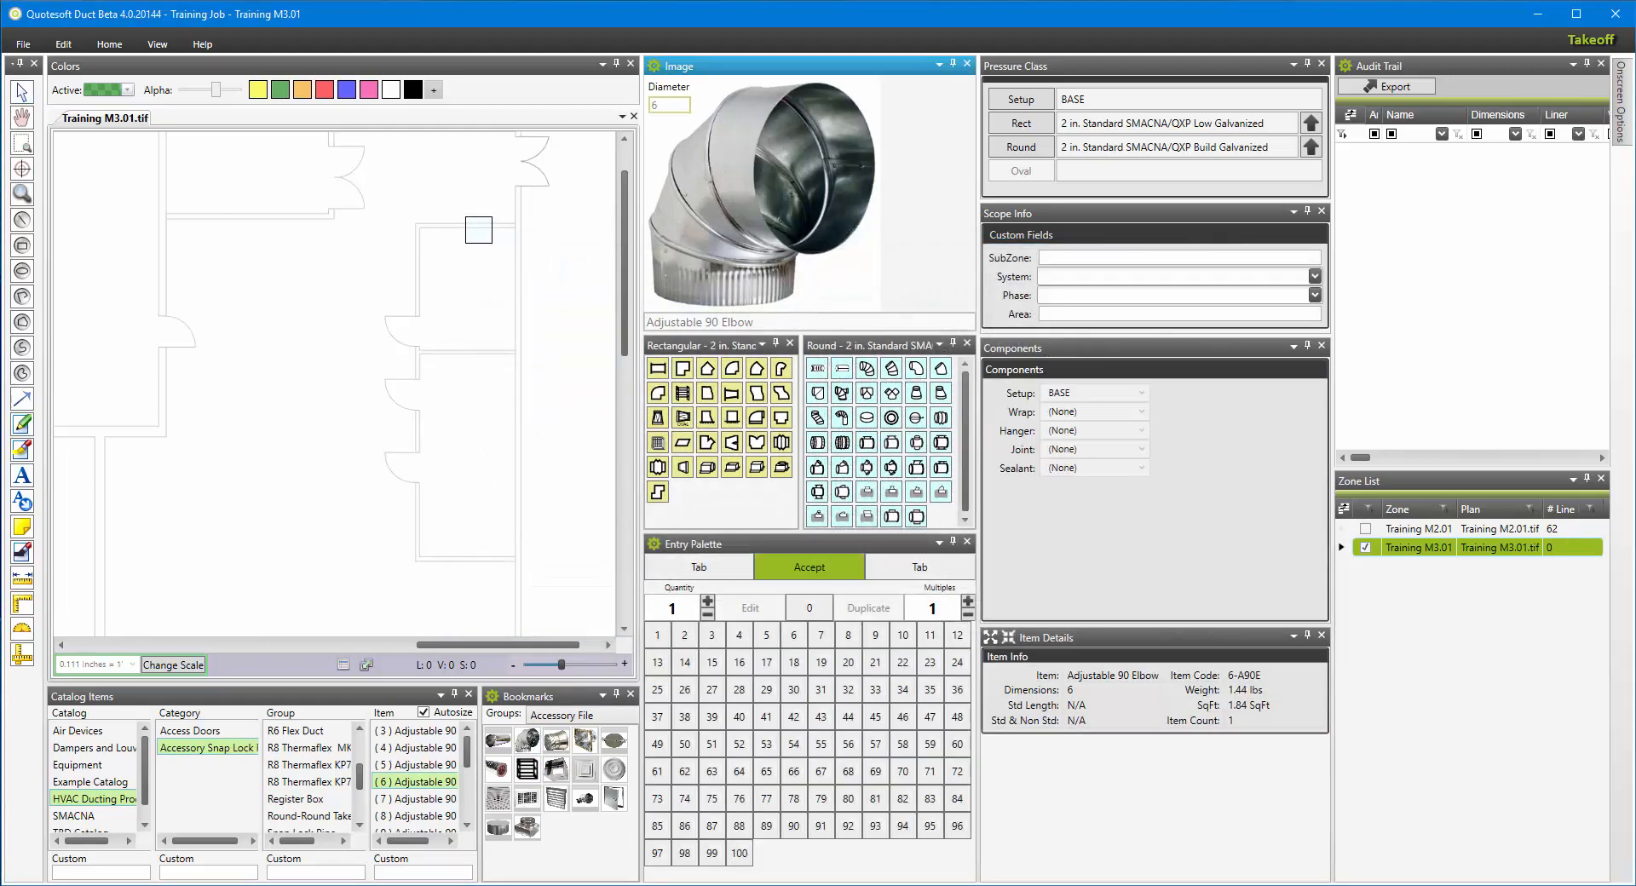
pyautogui.click(449, 193)
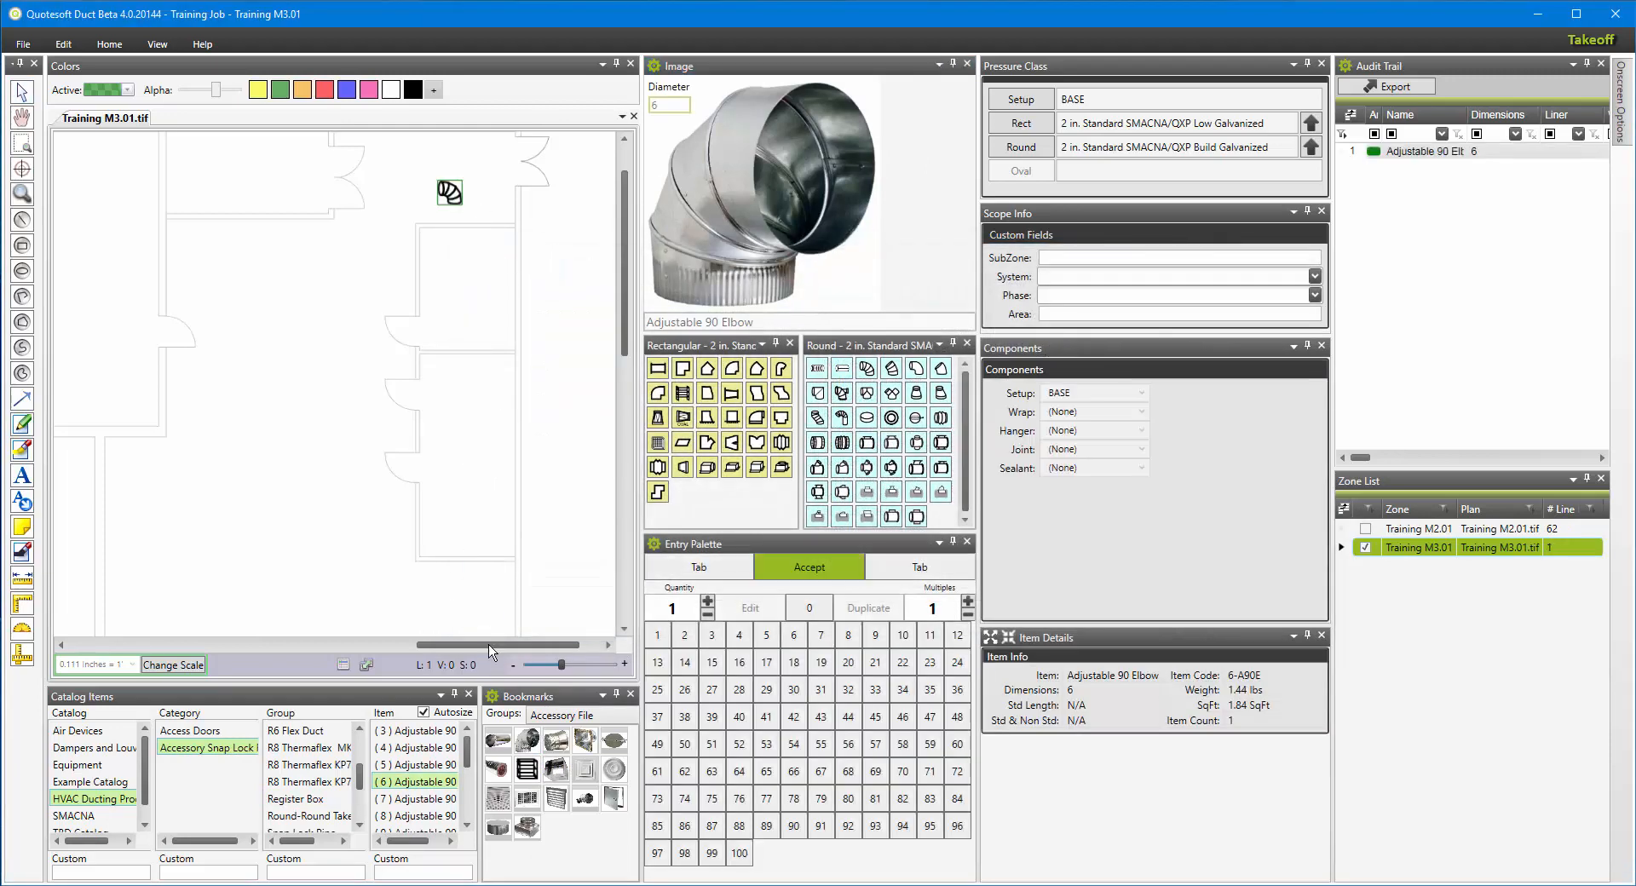
# - Draw a 6-inch Snap Lock Pipe about 10 ft long downward from the elbow and place a 6-6x6 Register Box at its end
pyautogui.click(498, 741)
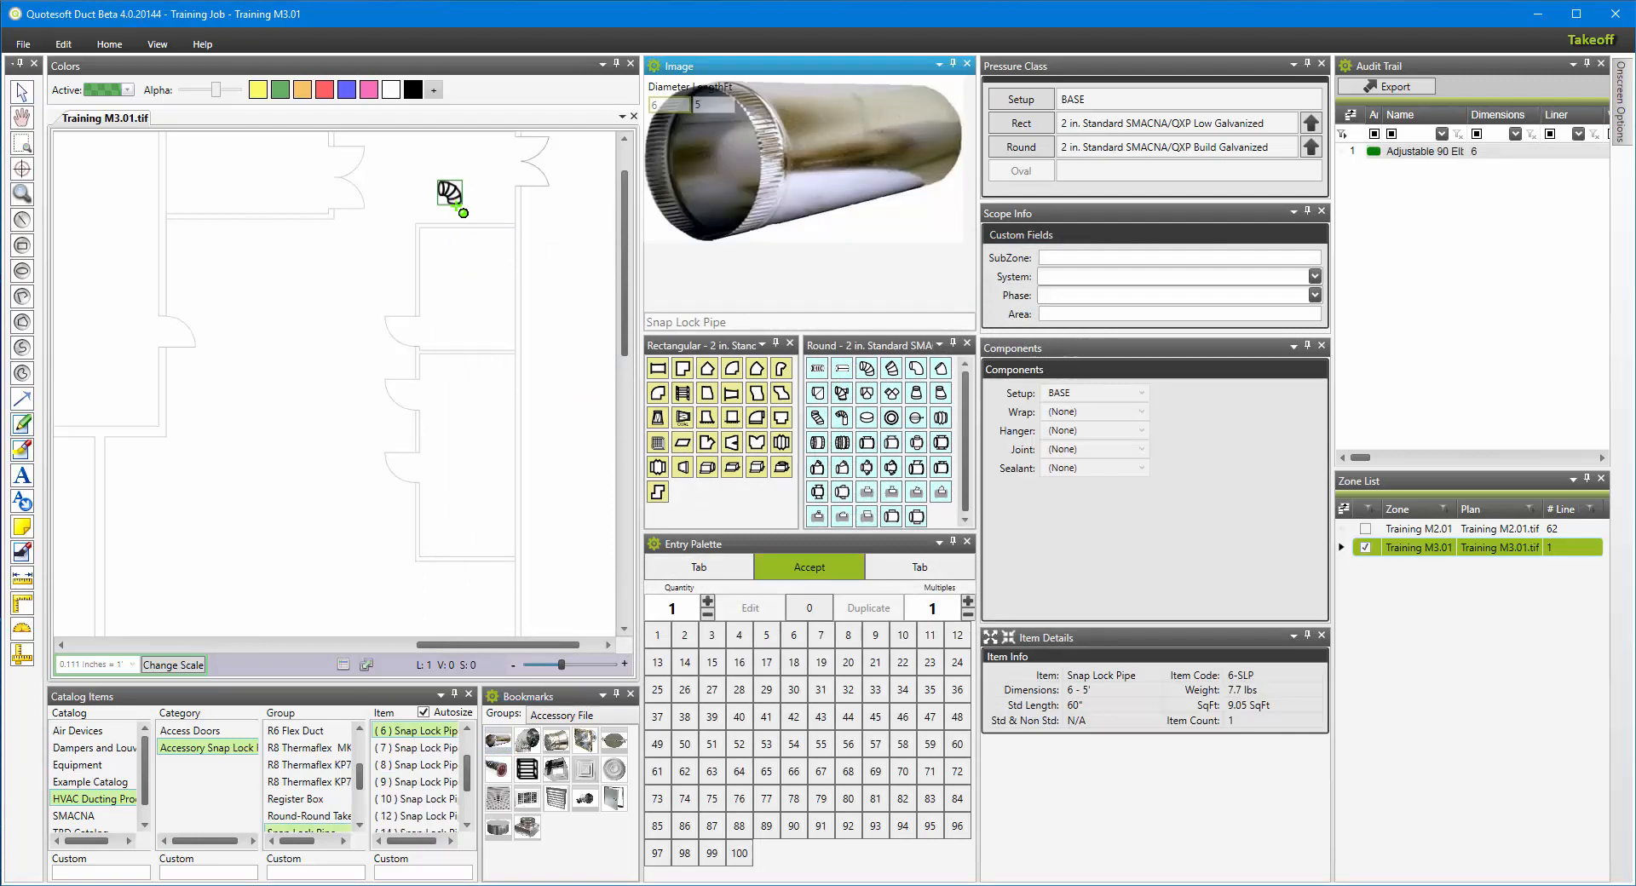
pyautogui.click(449, 198)
pyautogui.click(449, 331)
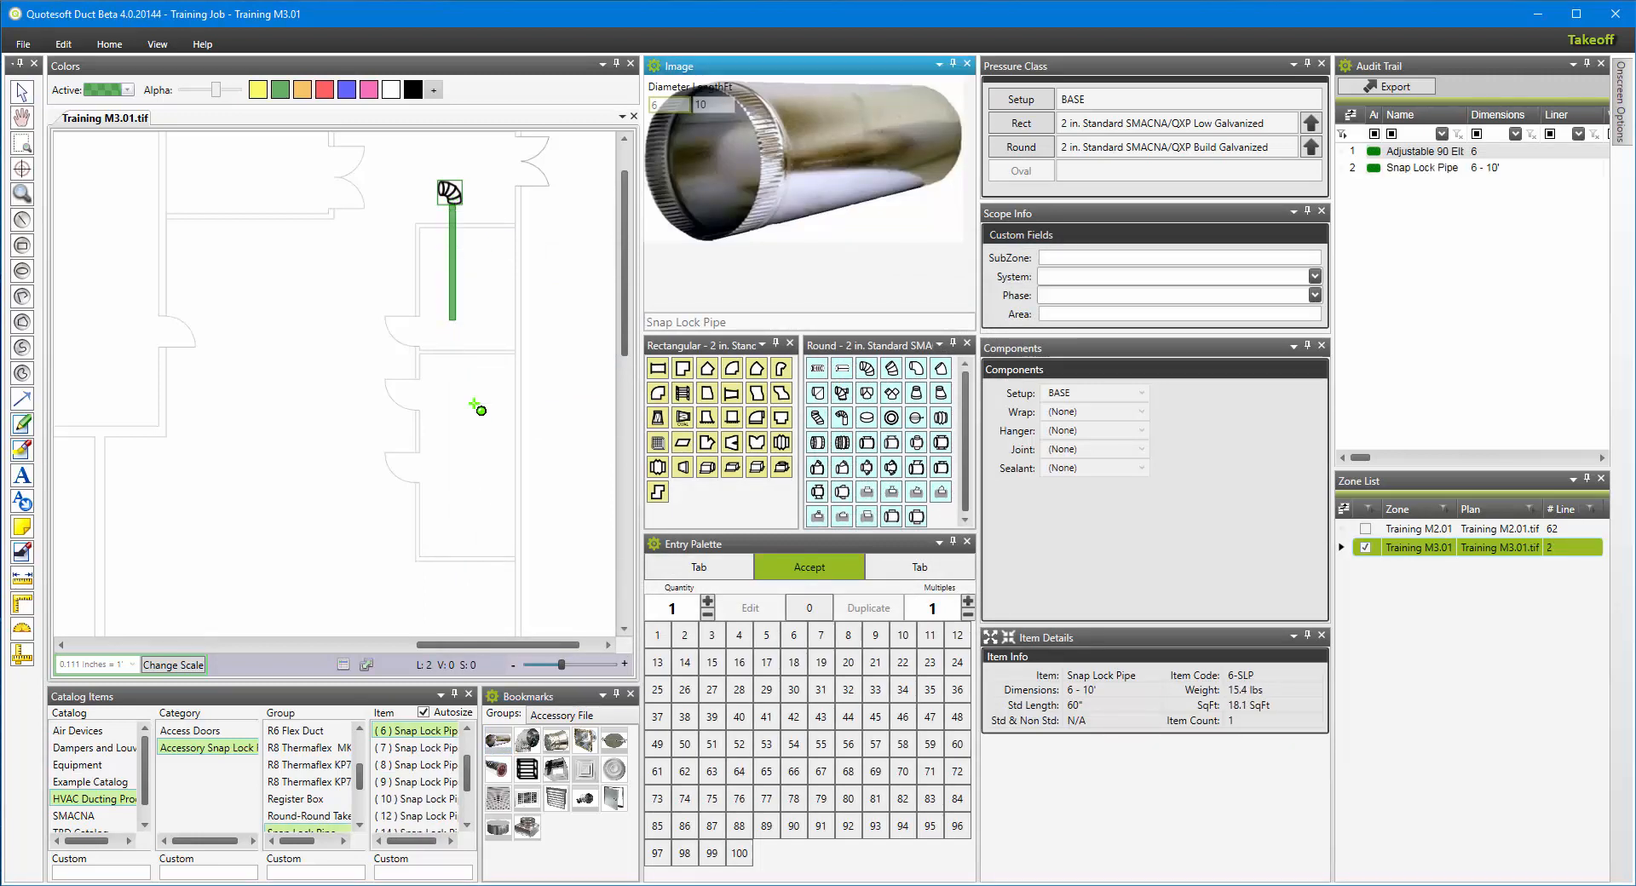
pyautogui.click(525, 827)
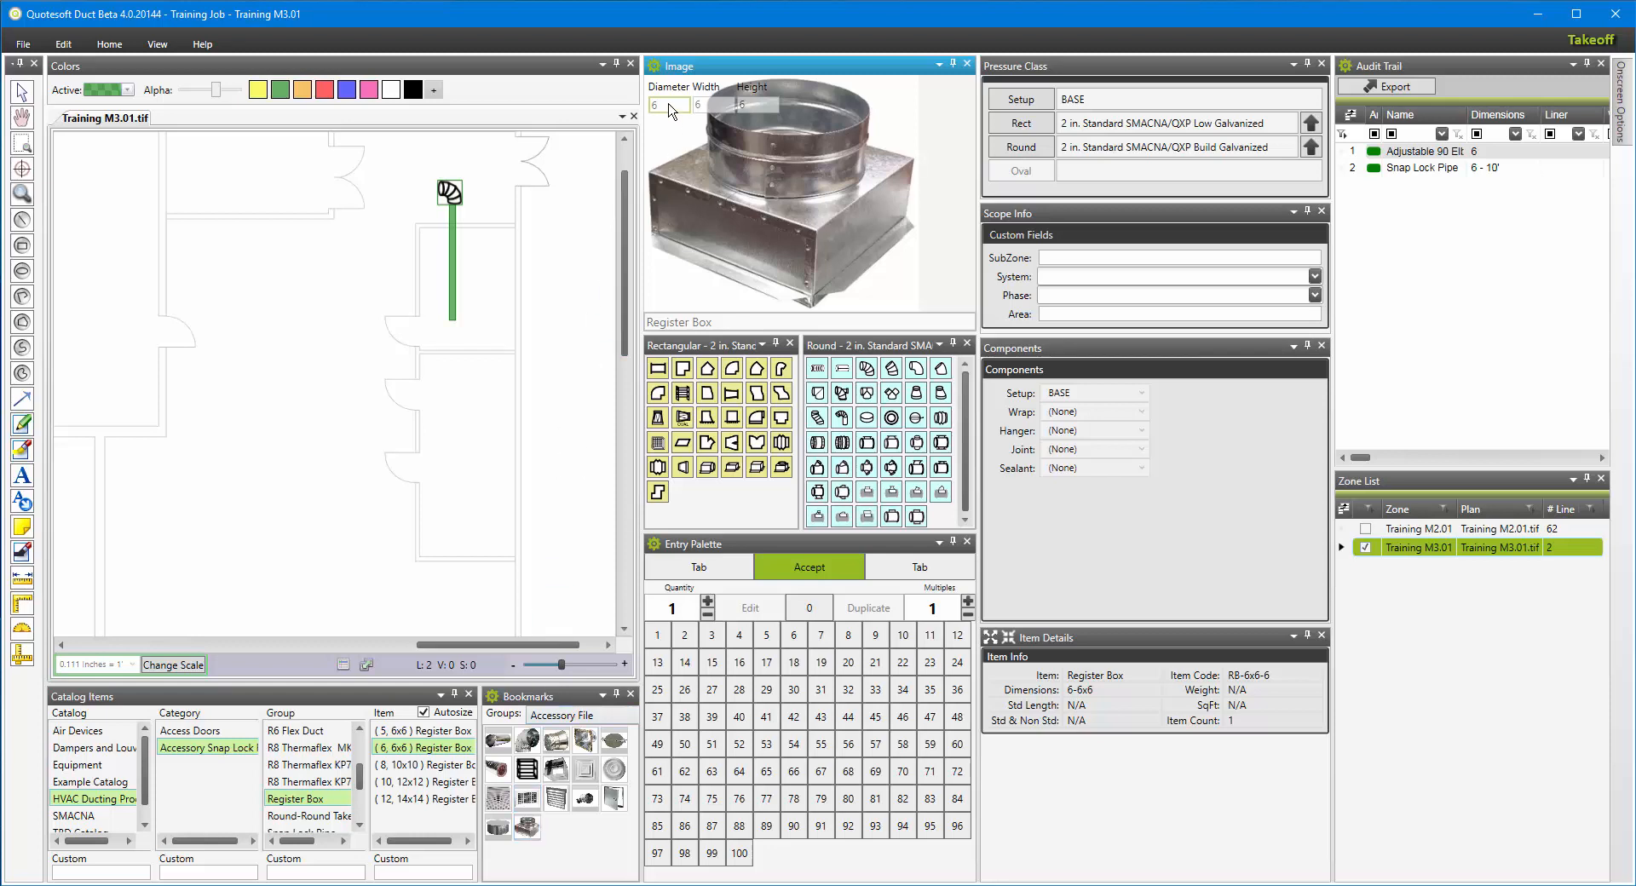
pyautogui.click(465, 323)
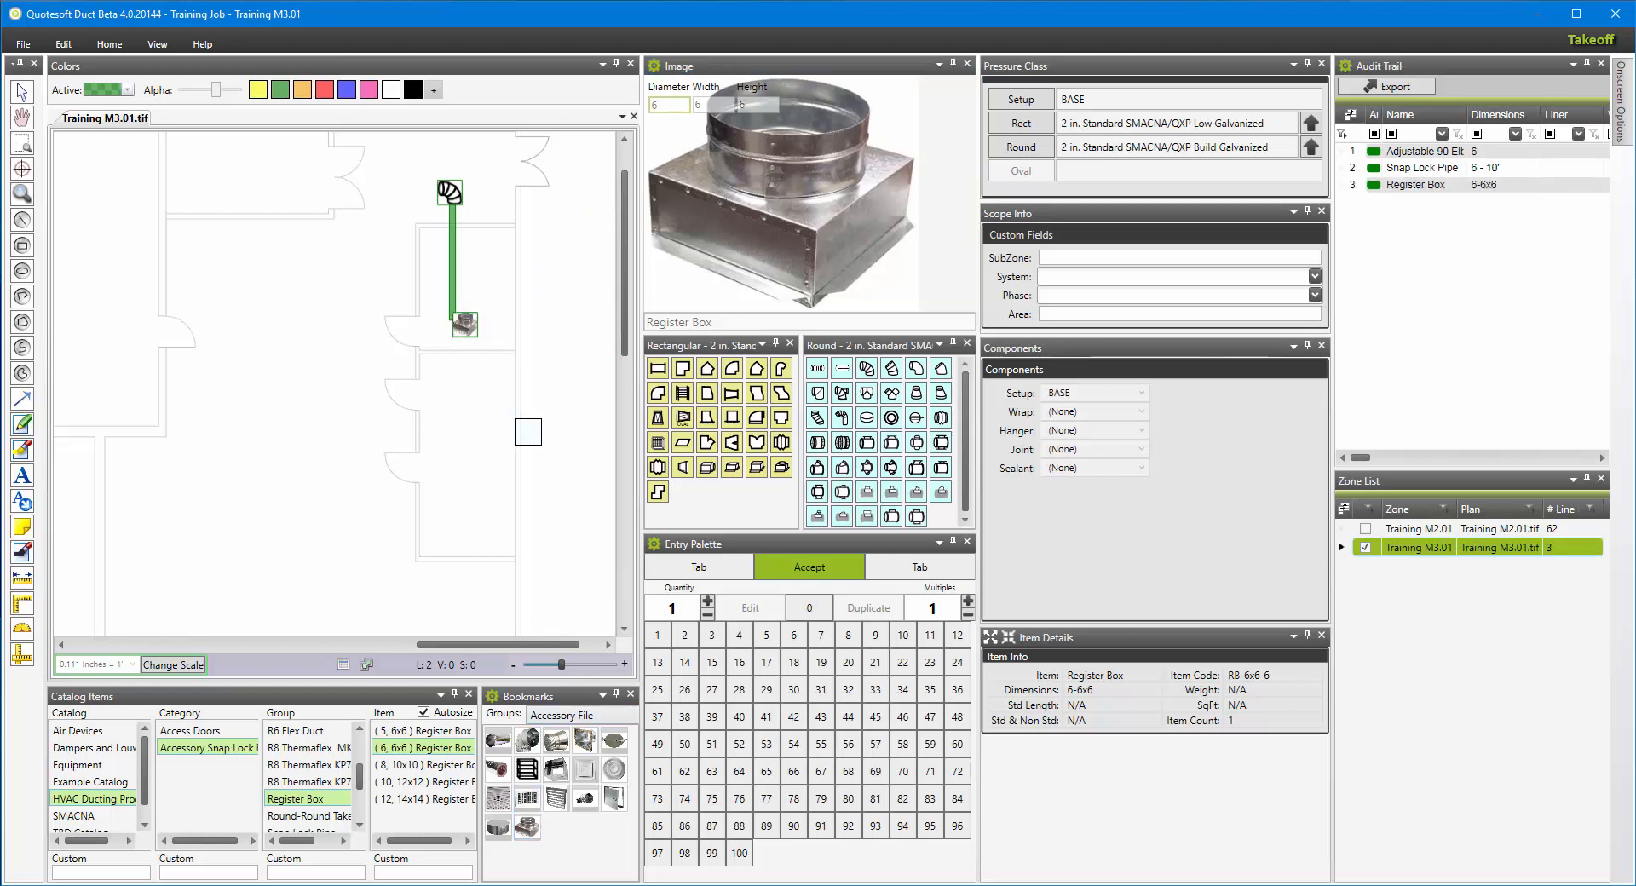